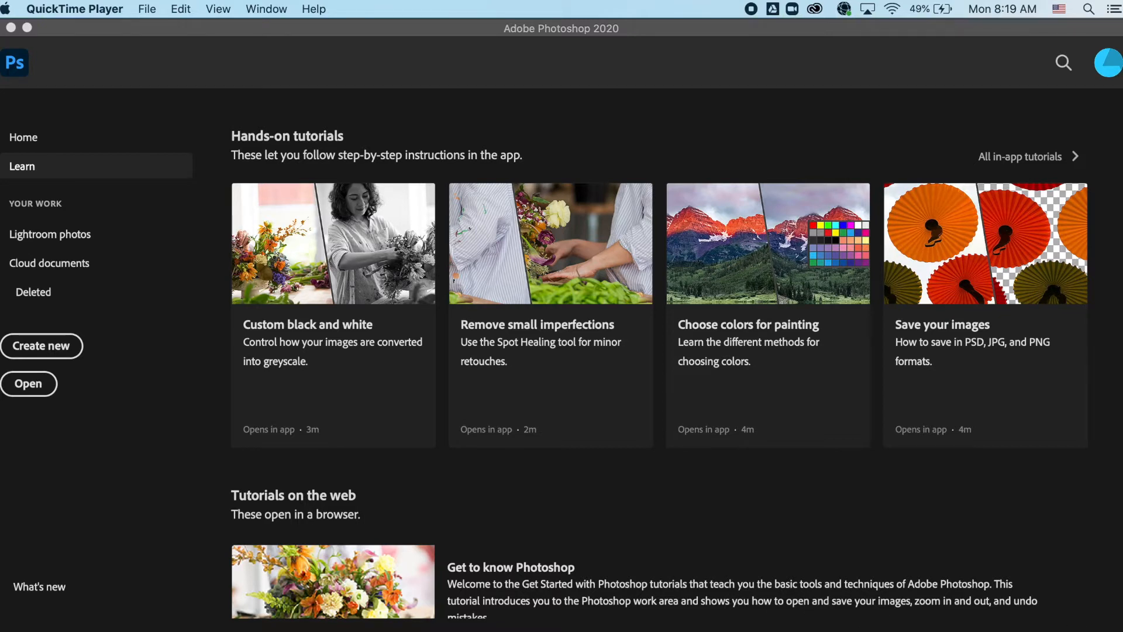
Open the kim-kardashian portrait and place the Kanye-West image over it as a new layer
left_click(1059, 629)
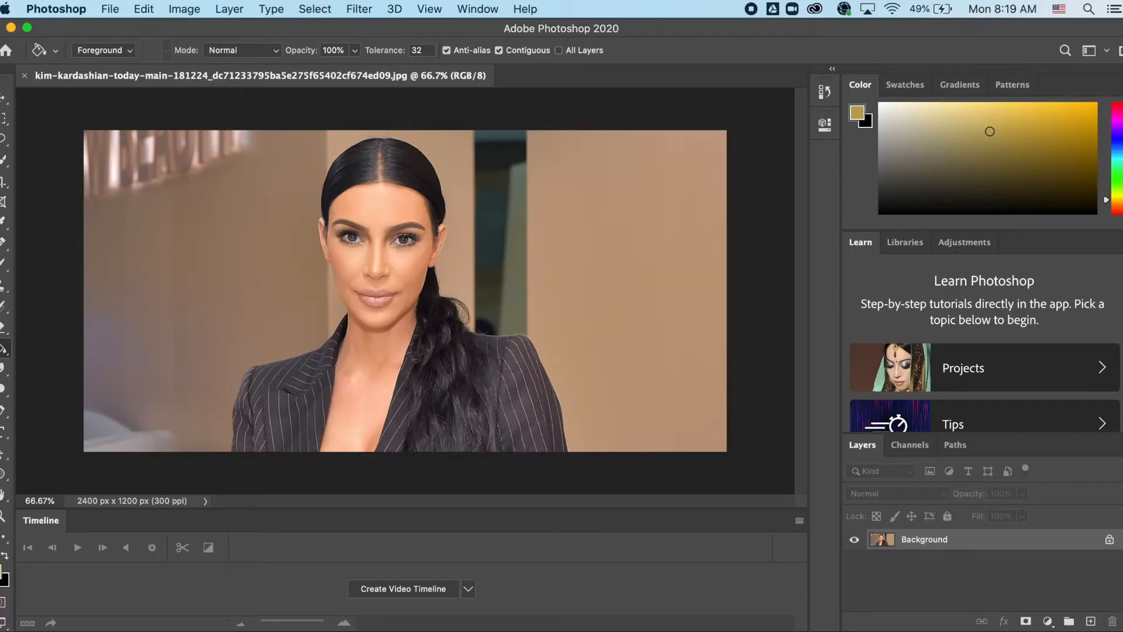
left_click(1024, 630)
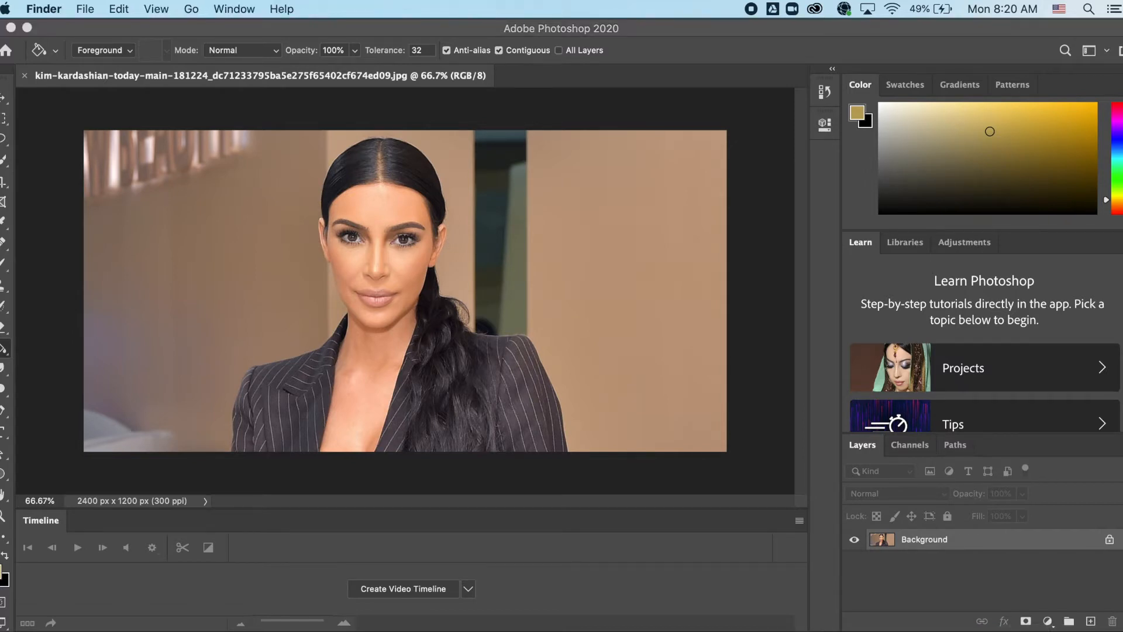
left_click_drag(947, 630, 377, 261)
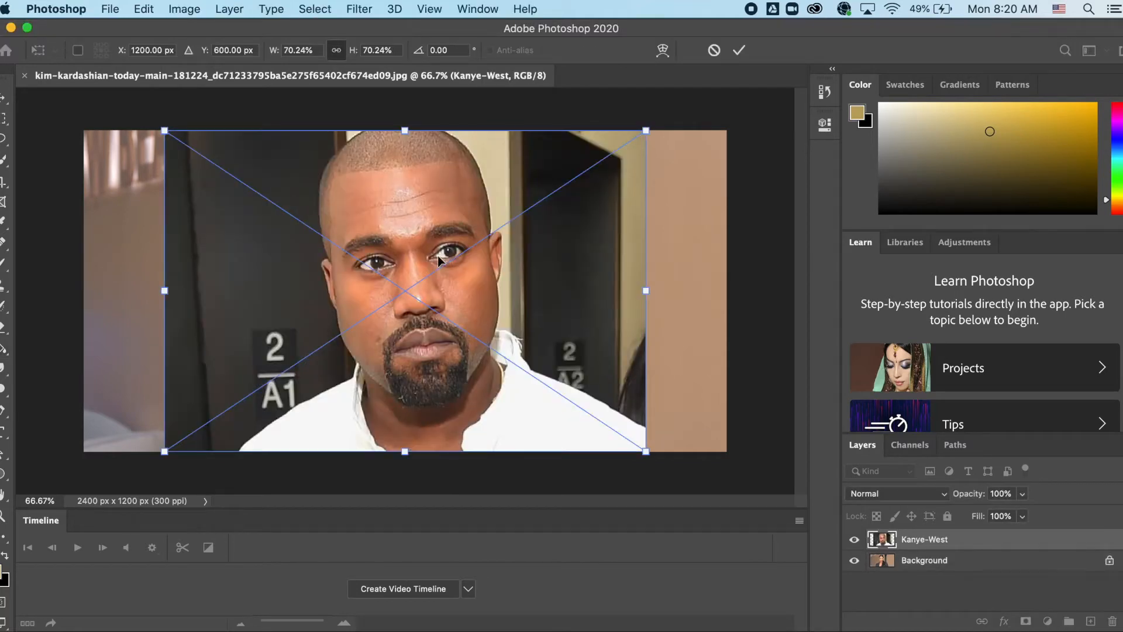
key("Return")
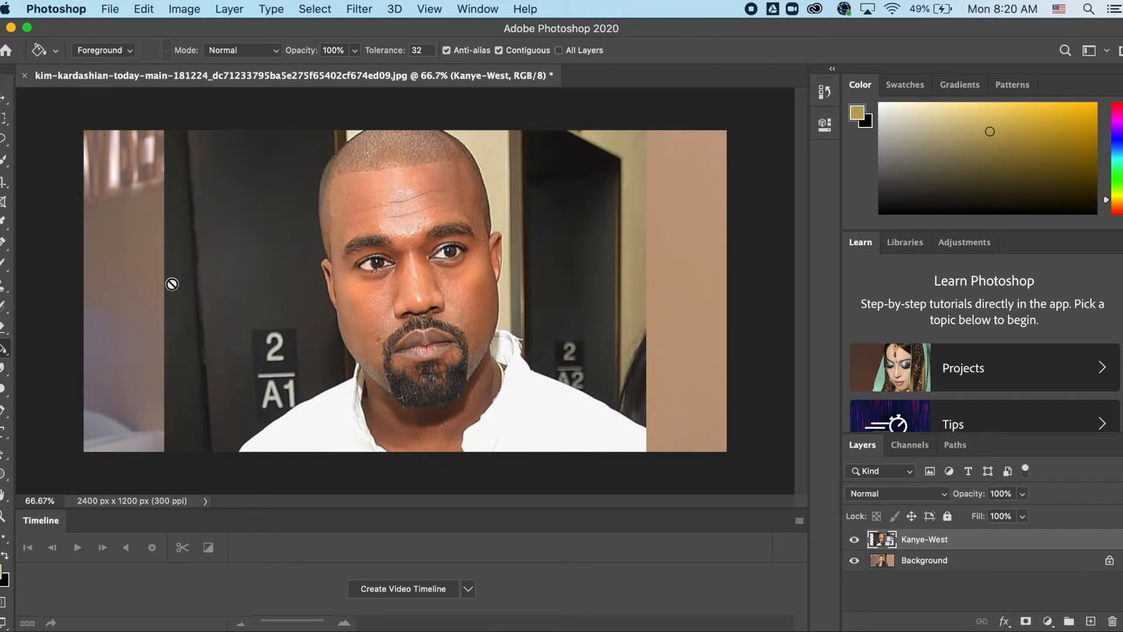
Outline the man's face from forehead to chin with the Lasso tool and copy it onto its own layer
left_click(3, 160)
left_click(3, 141)
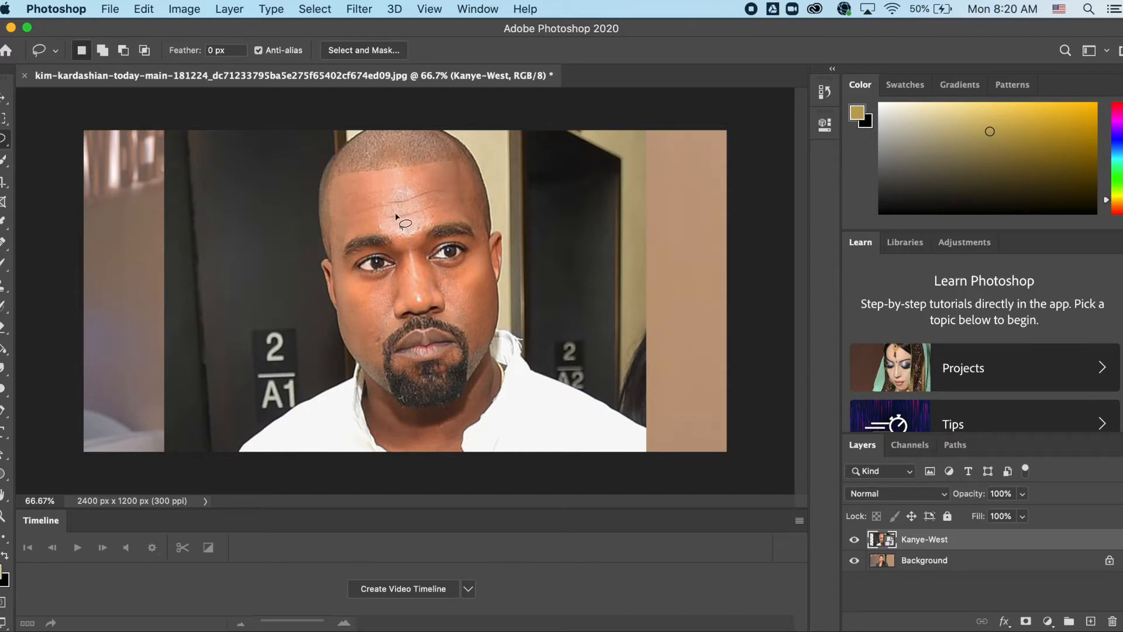
mouse_move(403, 204)
left_mouse_down()
mouse_move(457, 198)
mouse_move(479, 230)
mouse_move(480, 350)
mouse_move(471, 380)
mouse_move(448, 392)
mouse_move(406, 394)
mouse_move(378, 379)
mouse_move(350, 308)
mouse_move(343, 225)
mouse_move(392, 206)
left_mouse_up()
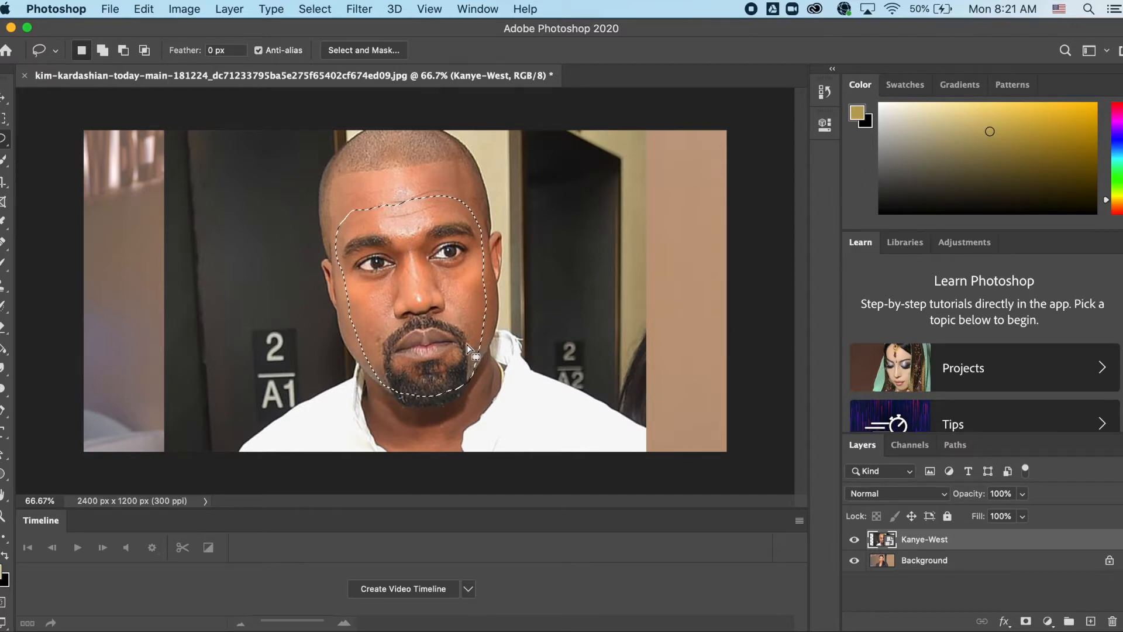
key("super+c")
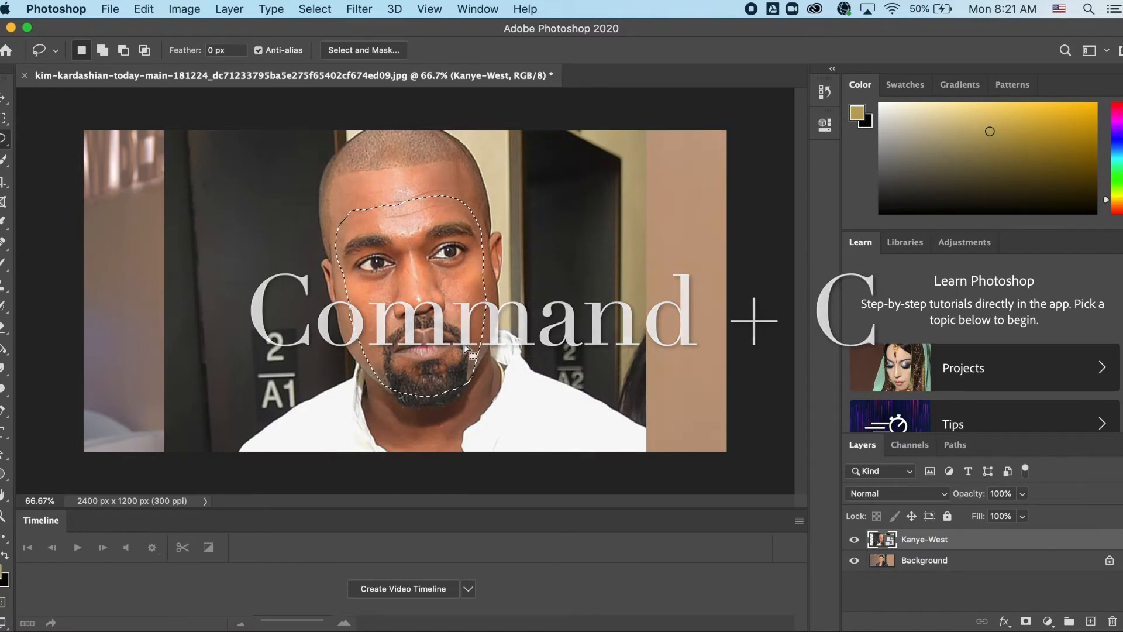
key("super+v")
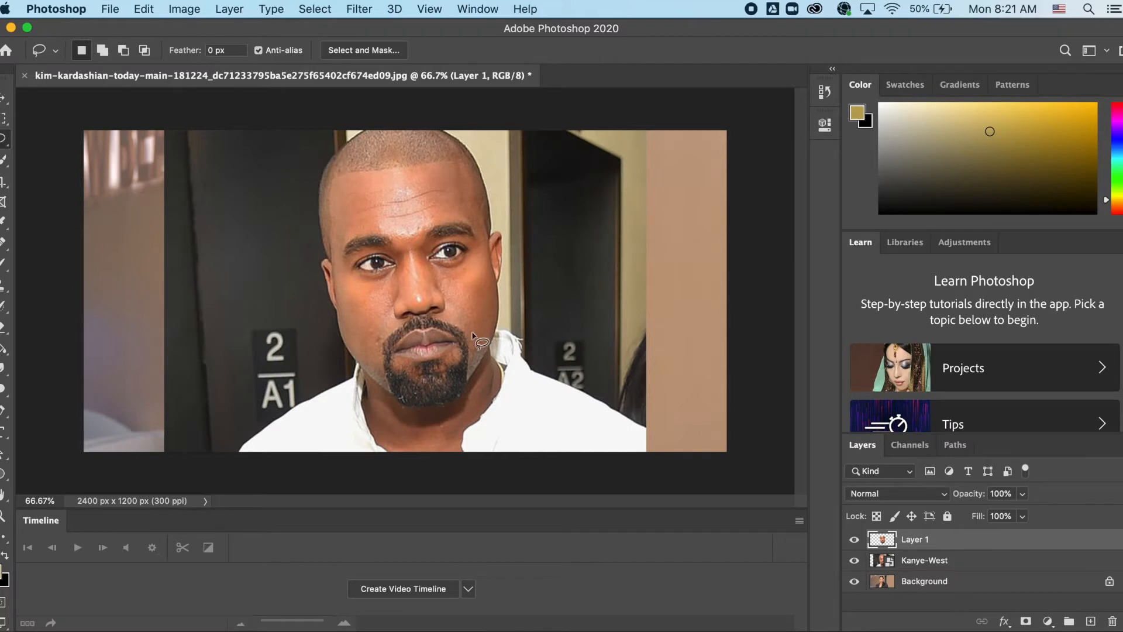
Delete the Kanye-West layer and lower the opacity of Layer 1 to 51%
left_click(935, 560)
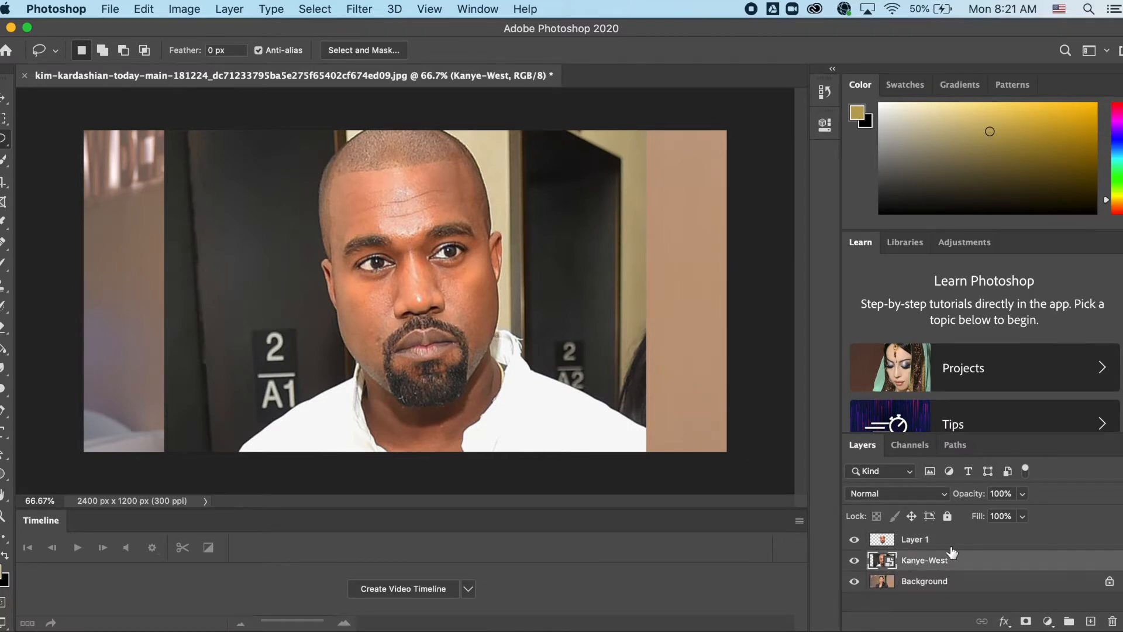
key("Delete")
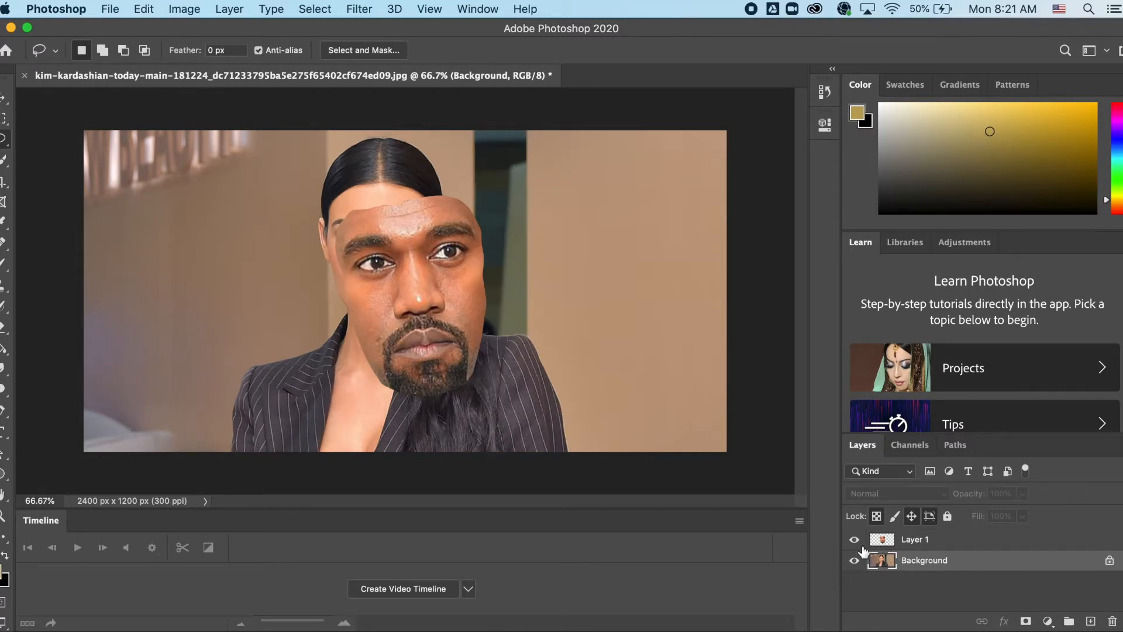
left_click(936, 538)
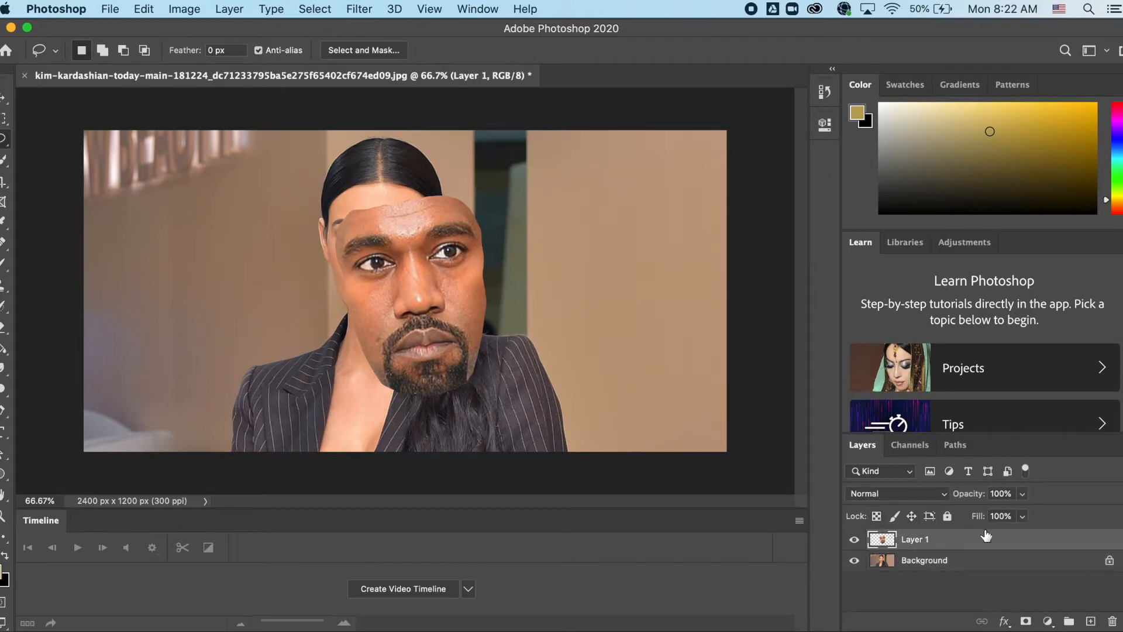
left_click_drag(981, 517, 987, 518)
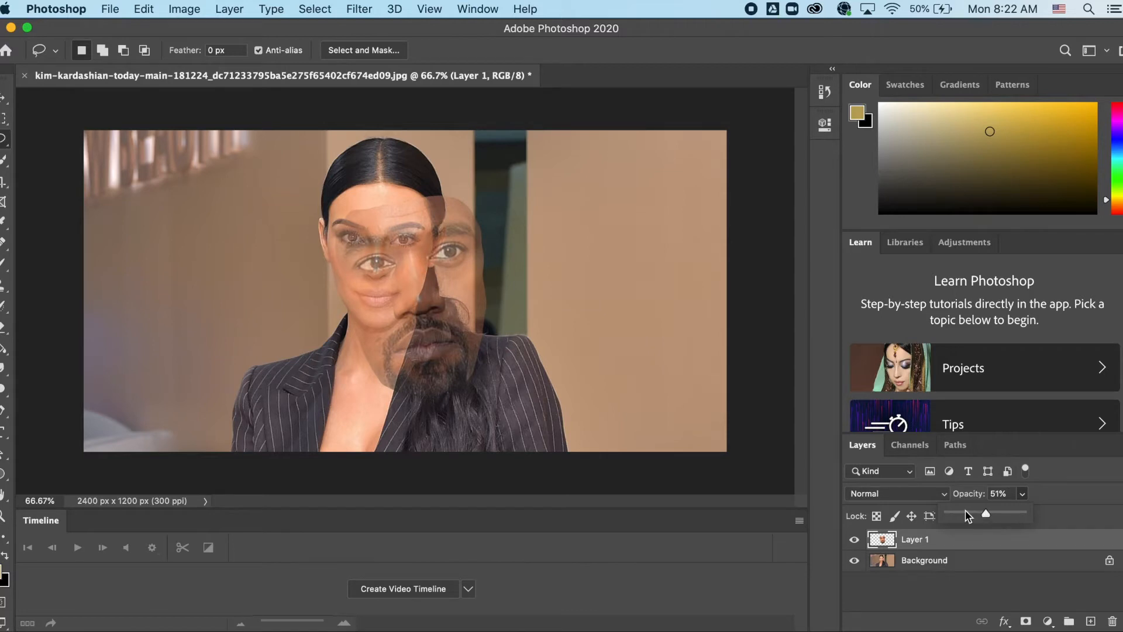
Free-transform the face cutout to about 51% scale, rotate it about 8.7 degrees and move it over the woman's face
key("super+t")
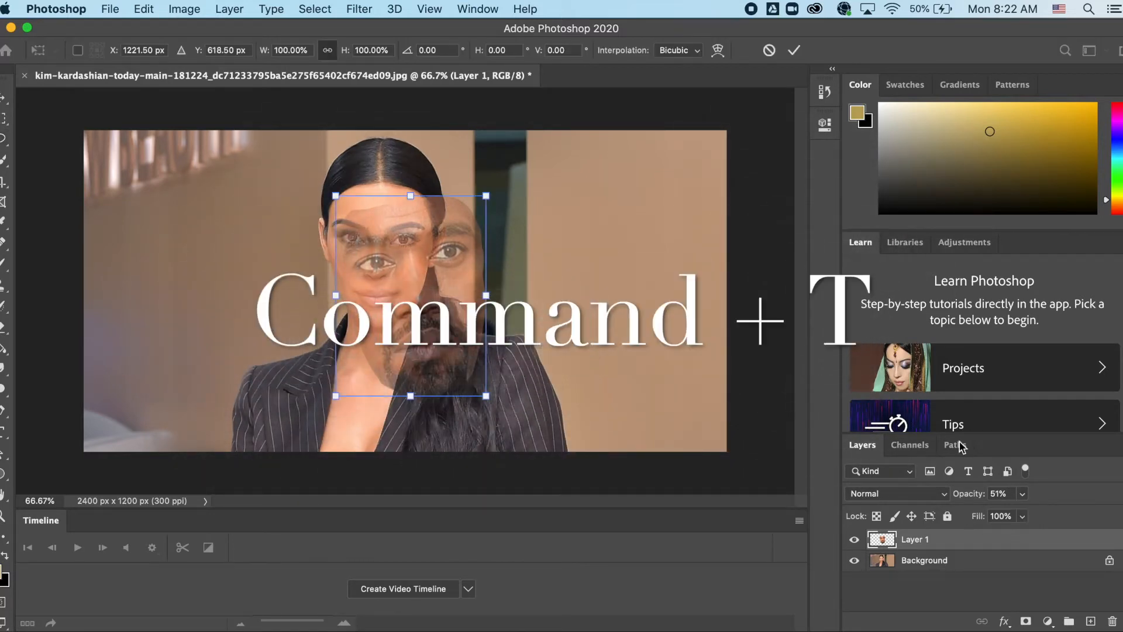
left_click_drag(426, 238, 382, 227)
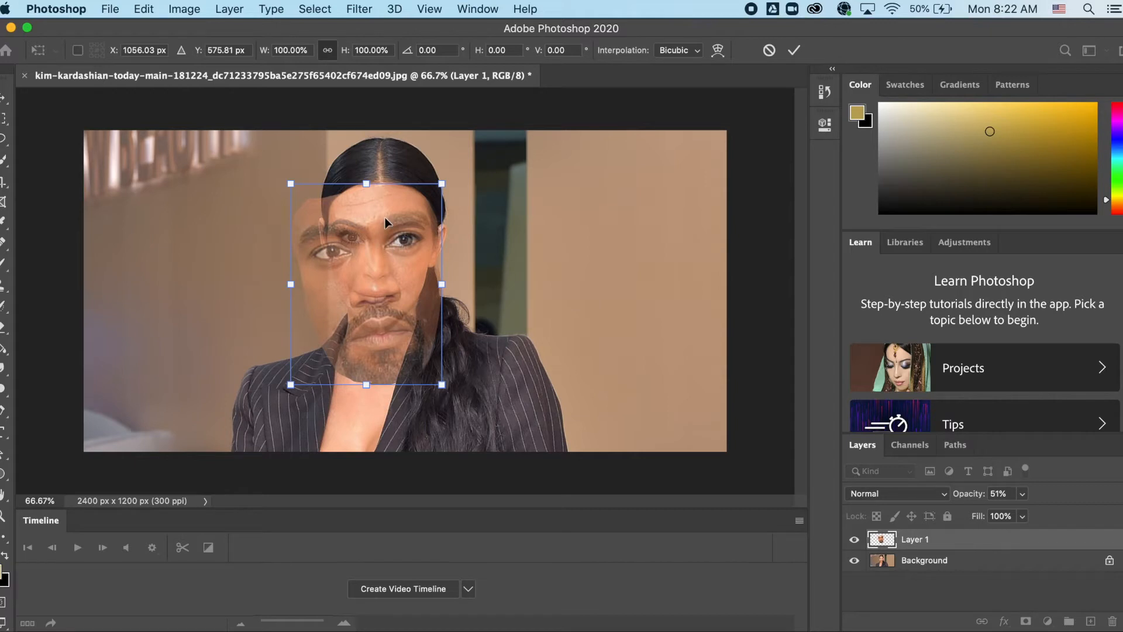
left_click_drag(291, 386, 365, 287)
left_click_drag(409, 239, 372, 257)
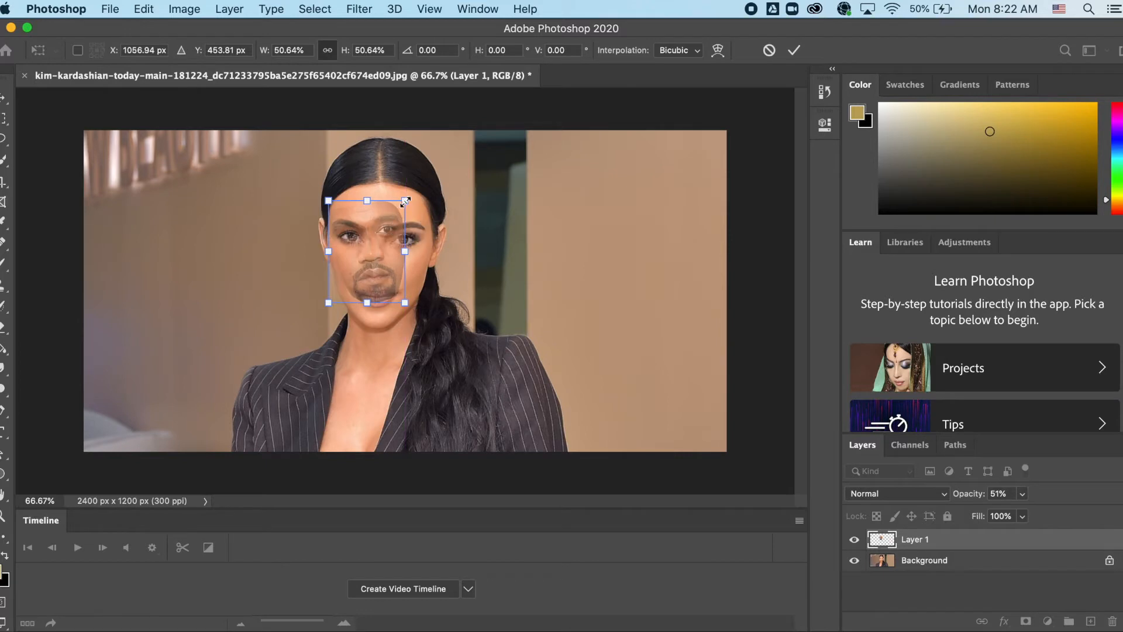
left_click_drag(414, 190, 462, 179)
left_click_drag(362, 238, 382, 256)
Enlarge the face cutout and distort its two upper corners outward to line up the eyes and eyebrows with the portrait
scroll(380, 252, "up", 8)
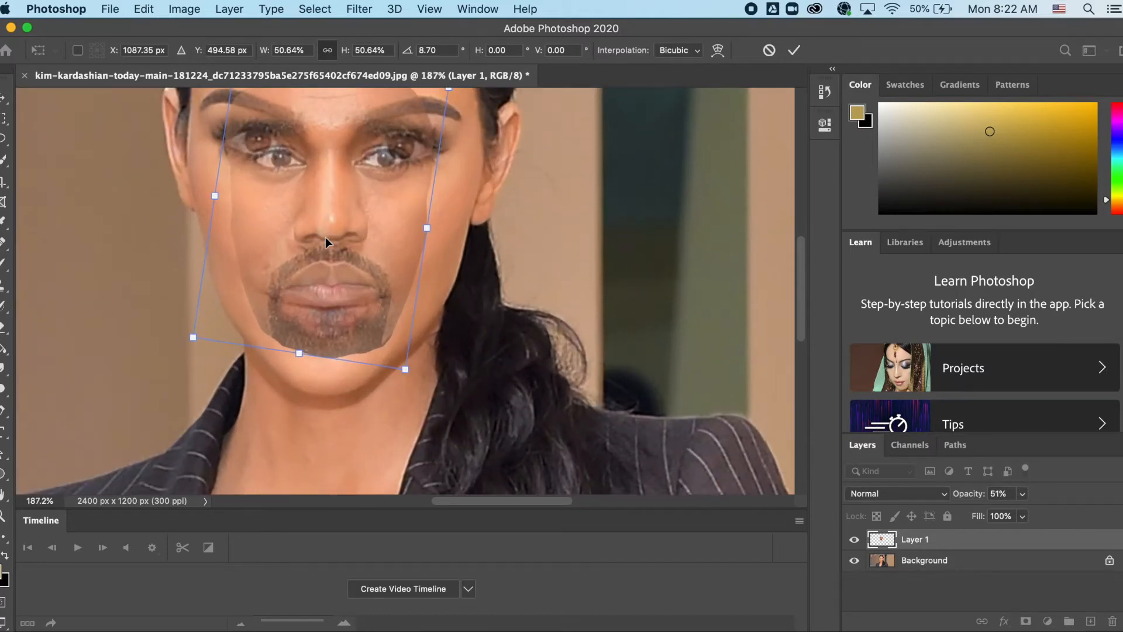
scroll(323, 237, "up", 5)
left_click_drag(228, 196, 150, 199)
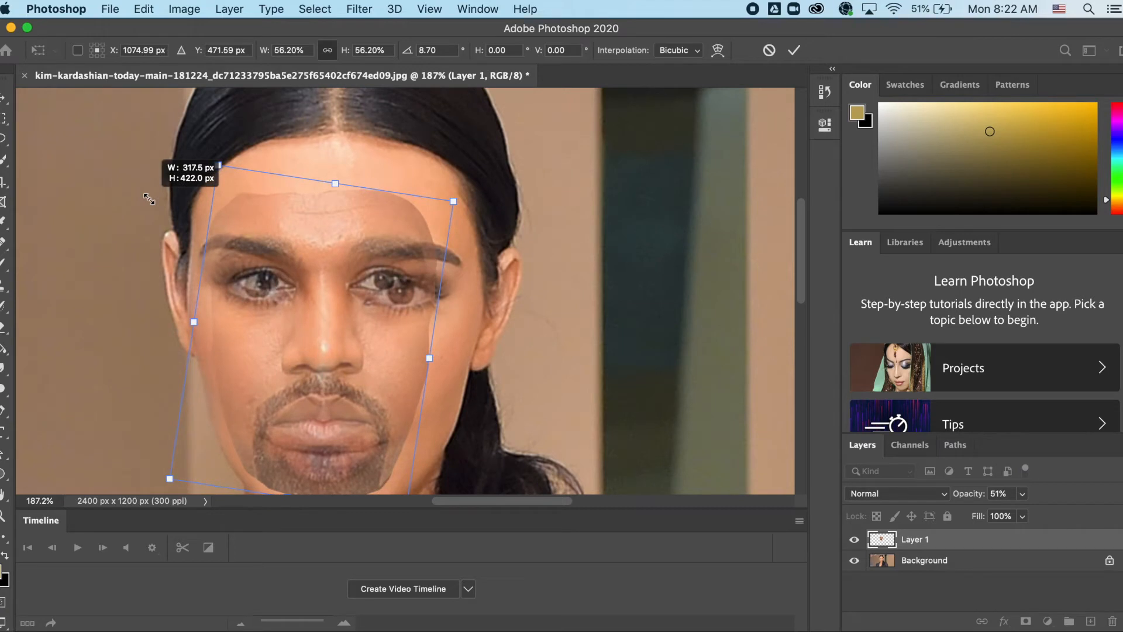
left_click_drag(150, 199, 178, 137)
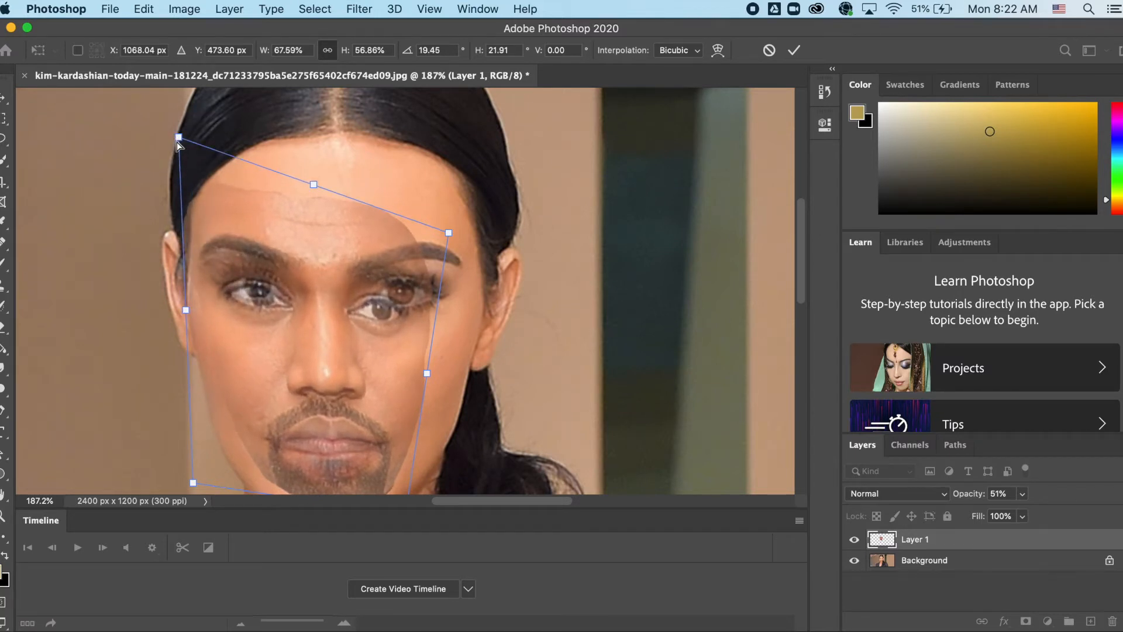
left_click_drag(449, 232, 524, 182)
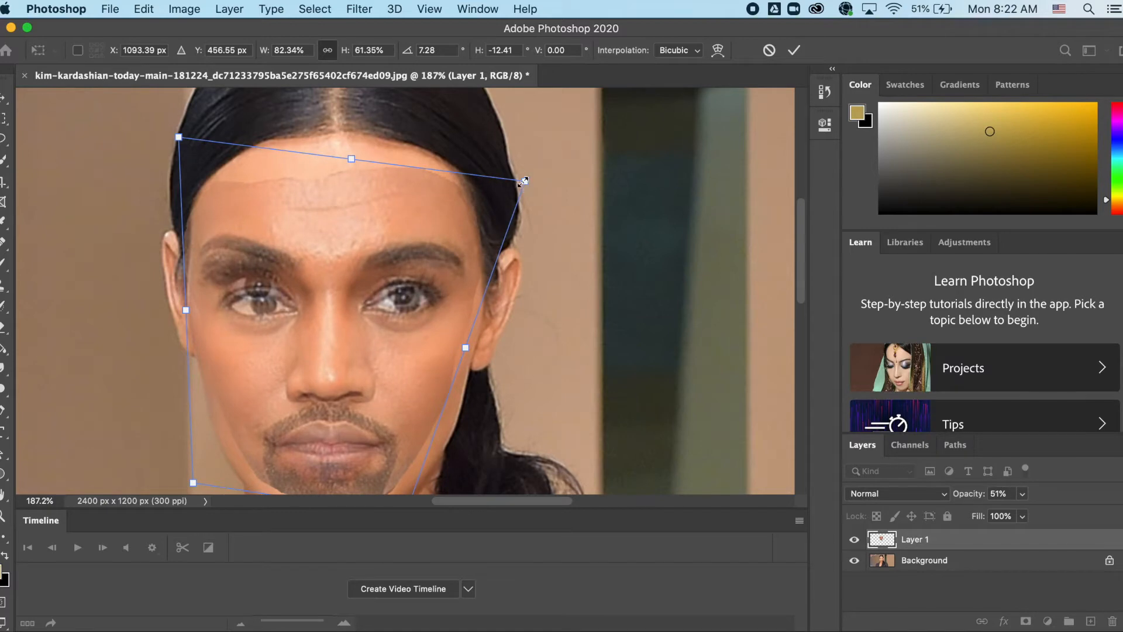
scroll(340, 312, "down", 1)
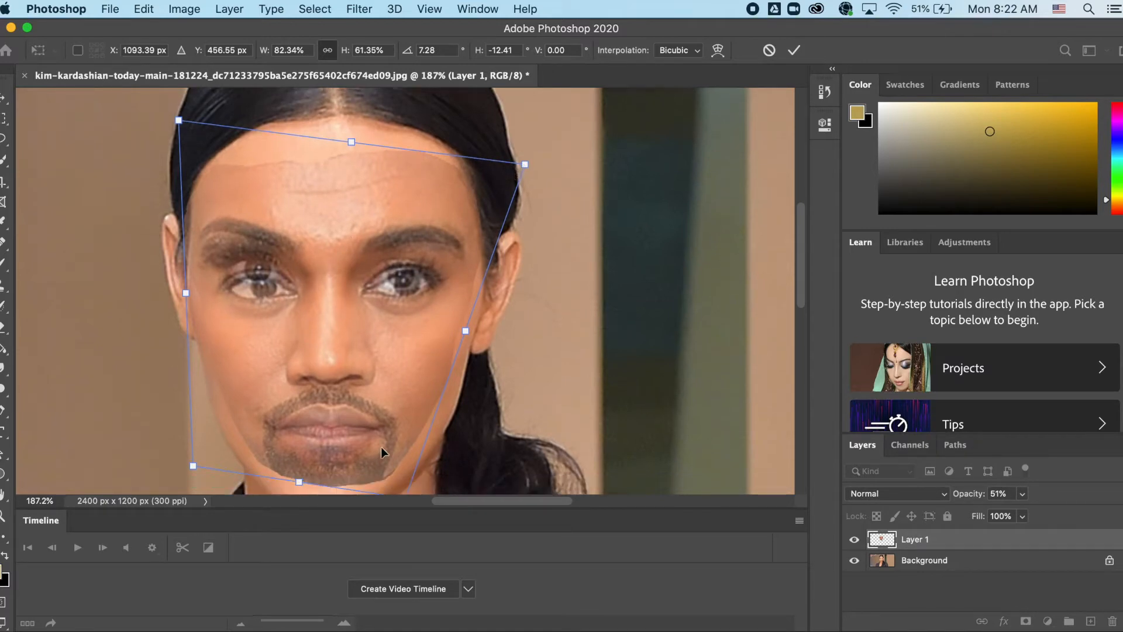
scroll(386, 447, "down", 2)
left_click_drag(405, 471, 360, 269)
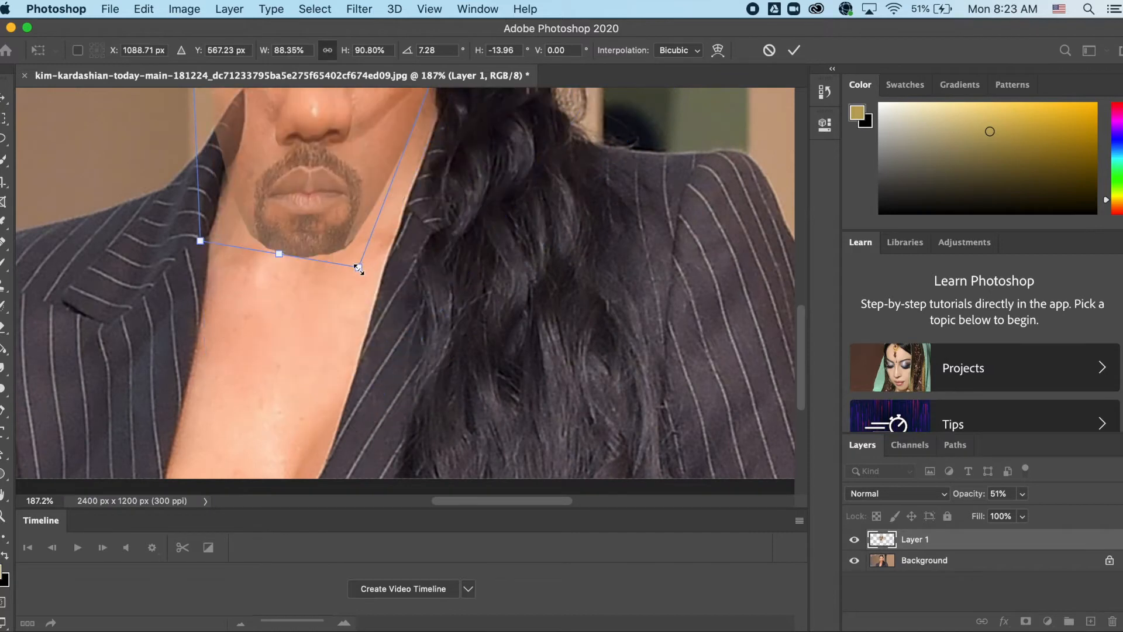
scroll(359, 282, "up", 5)
key("super+z")
scroll(369, 285, "up", 2)
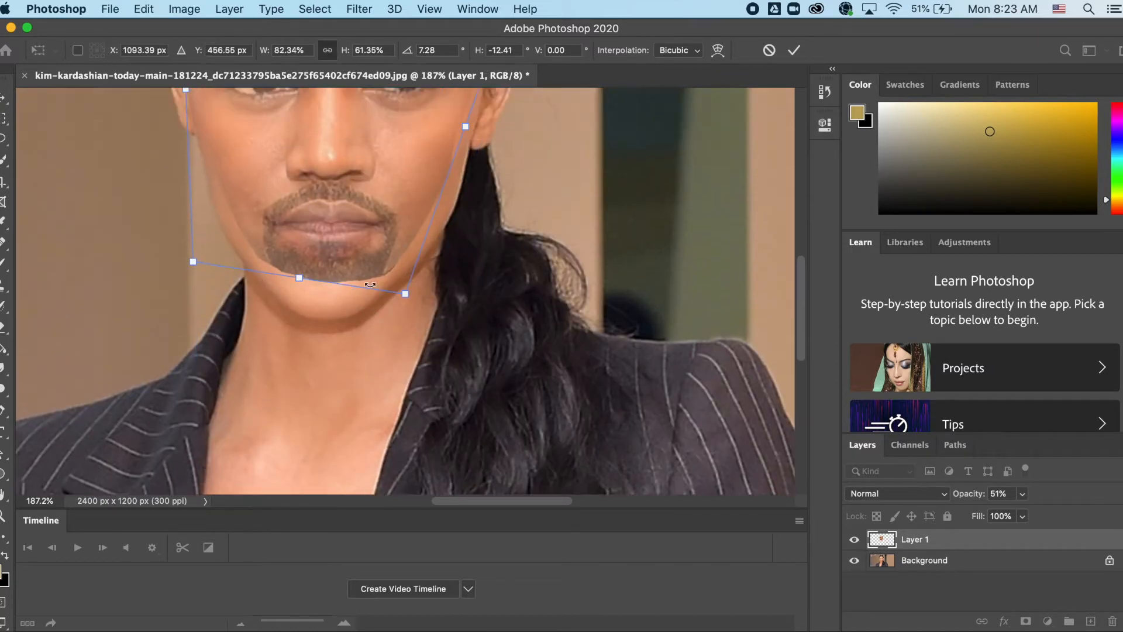
Fine-tune the corners and lower edge of the face cutout to match the portrait's features, and apply the transform
scroll(354, 254, "down", 2)
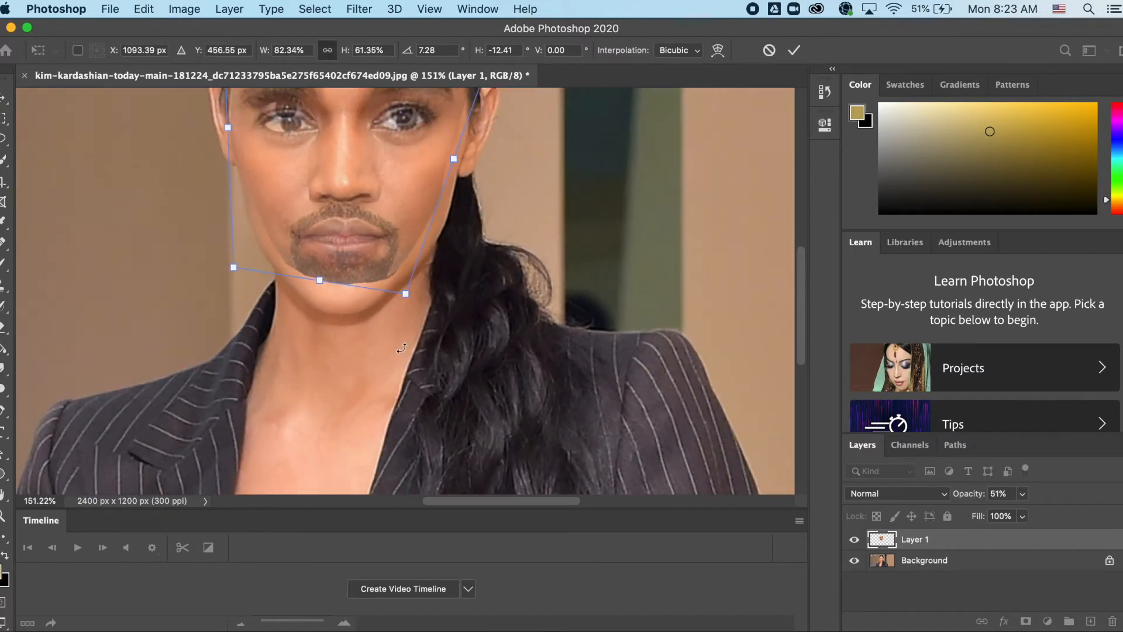
left_click_drag(408, 406, 408, 408)
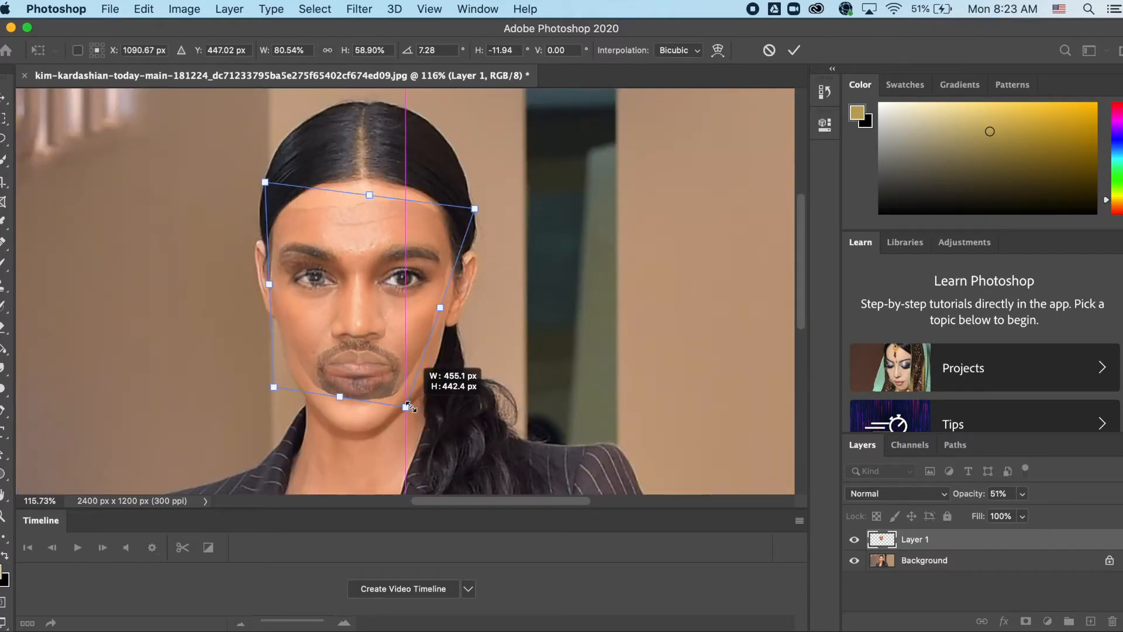
left_click_drag(267, 186, 266, 184)
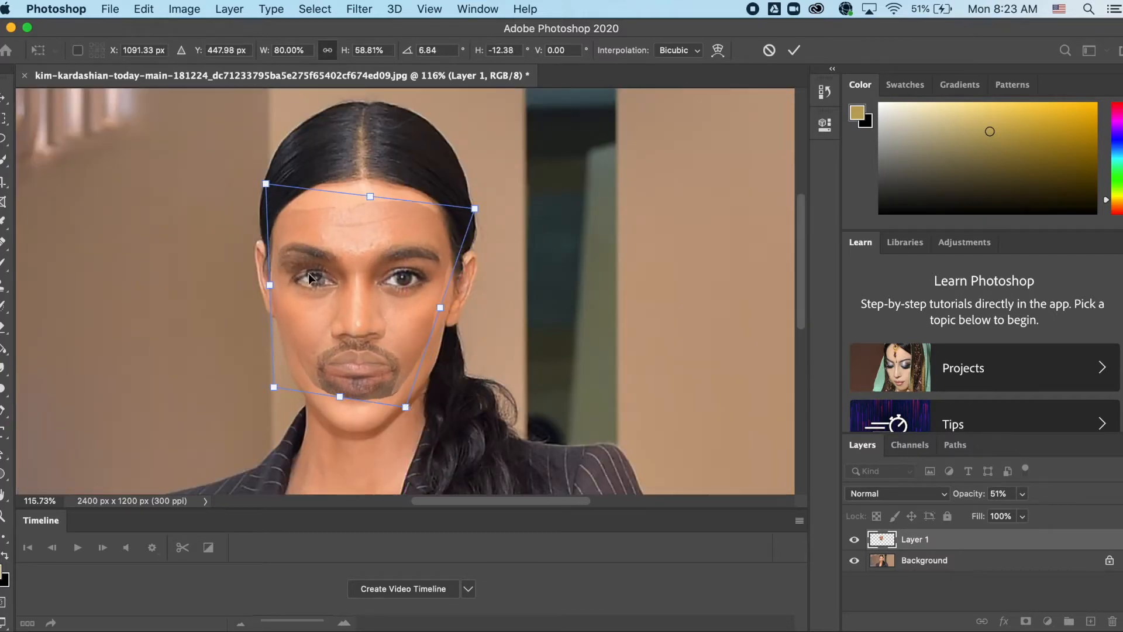
left_click_drag(273, 389, 271, 379)
mouse_move(341, 400)
left_mouse_down()
mouse_move(341, 387)
mouse_move(342, 404)
left_mouse_up()
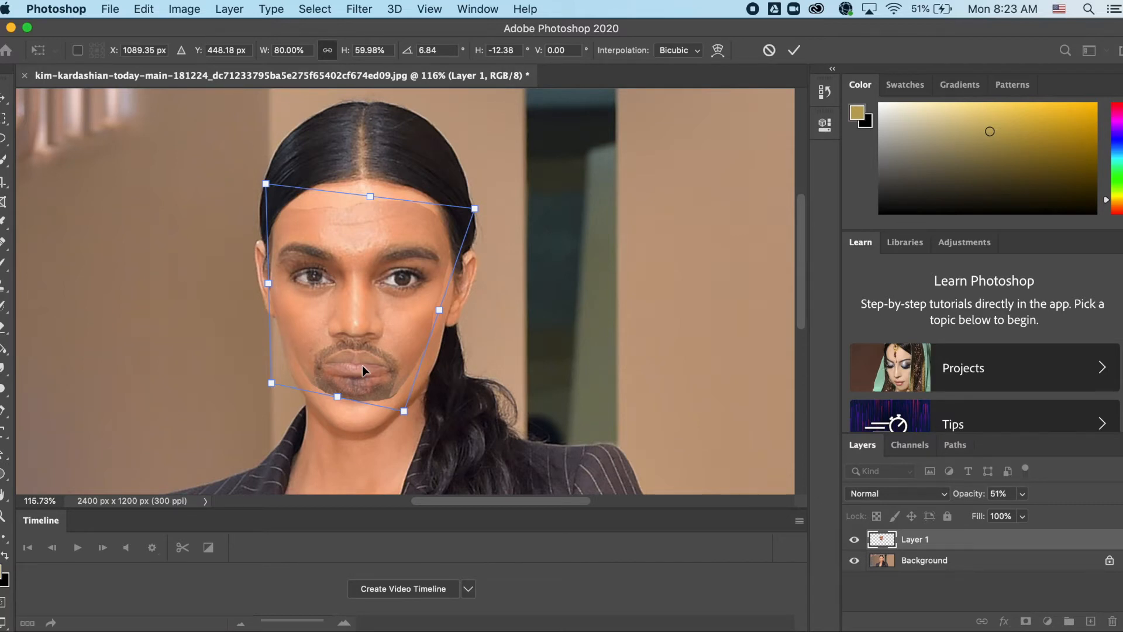
key("Return")
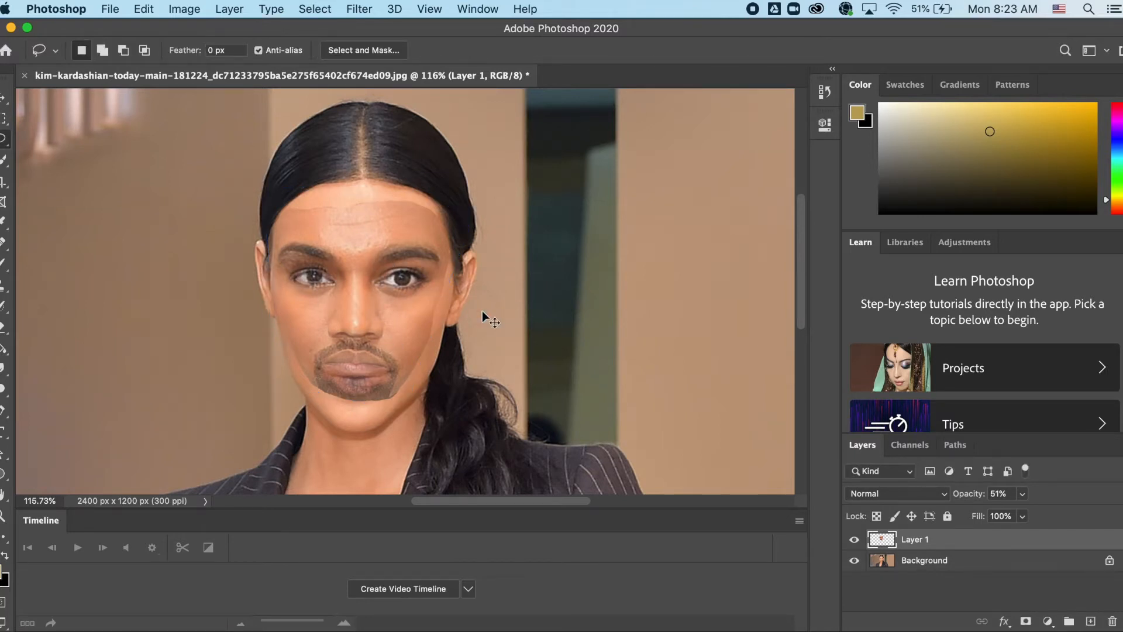
Load the Layer 1 face cutout as a selection and open Match Color with the kim-kardashian document as source
mouse_move(884, 541)
left_mouse_down()
mouse_move(896, 544)
mouse_move(885, 541)
left_mouse_up()
left_click(881, 543, "super")
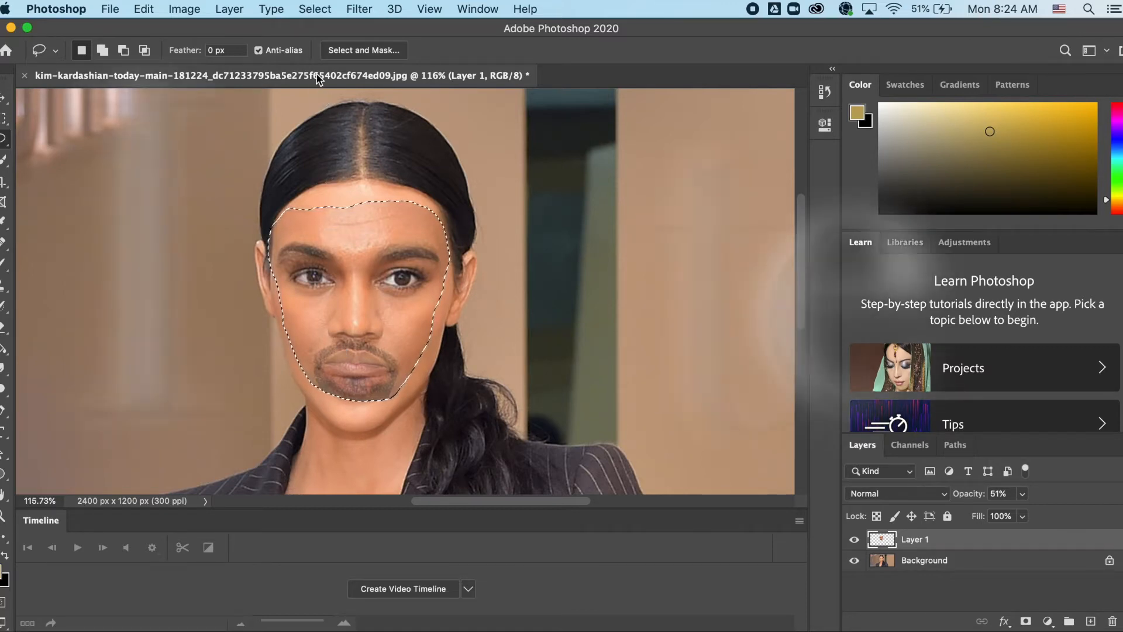
left_click(183, 9)
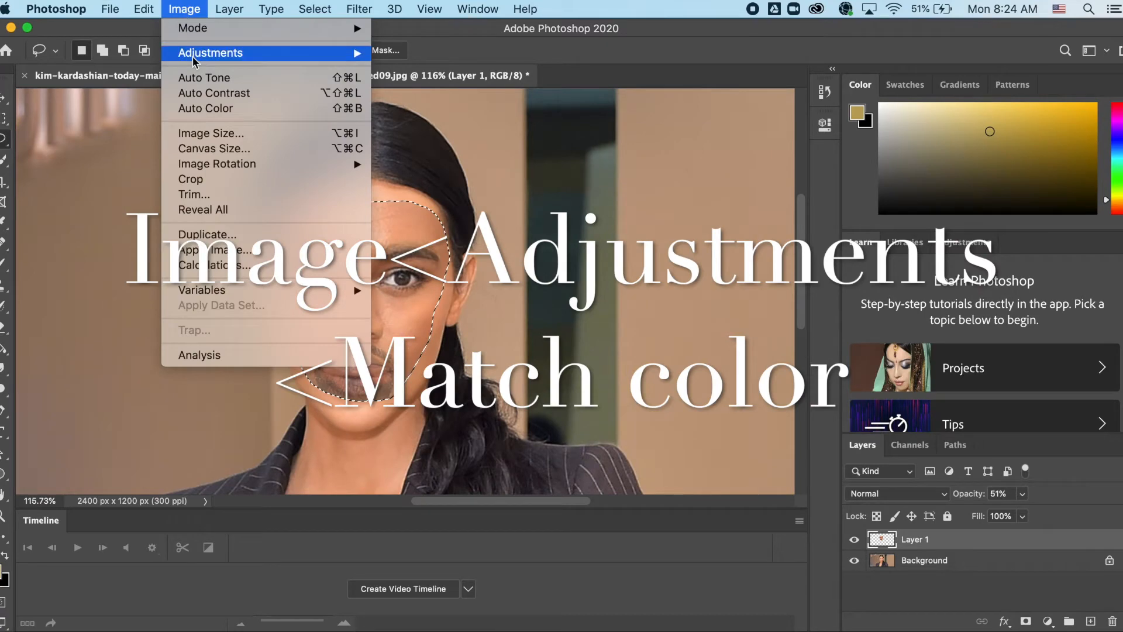
mouse_move(196, 54)
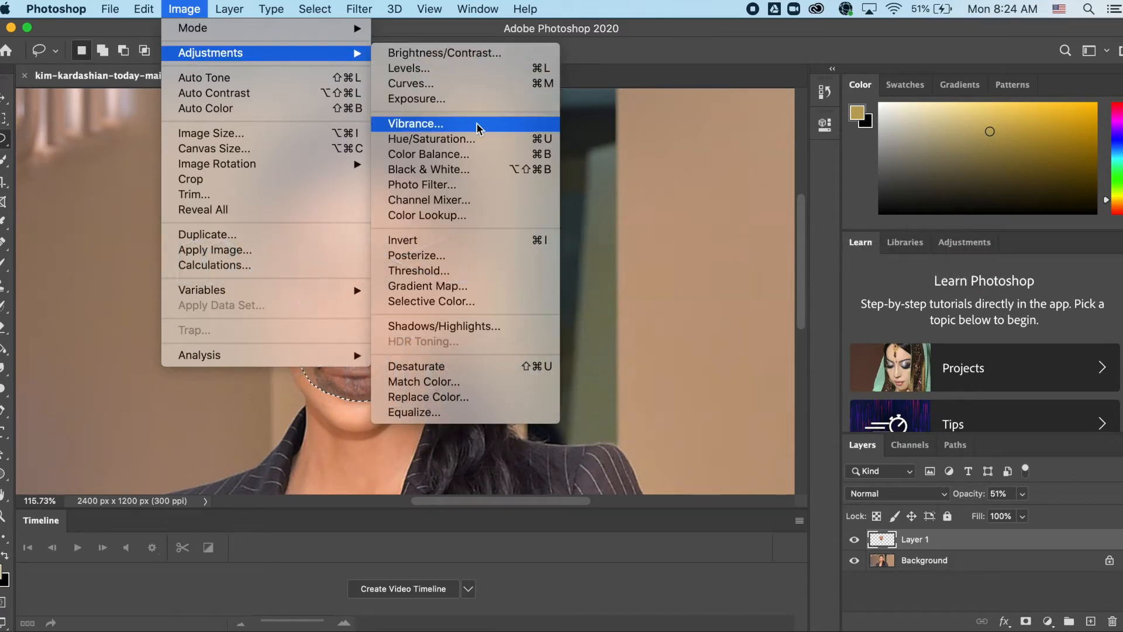
left_click(498, 385)
left_click(478, 419)
left_click(483, 422)
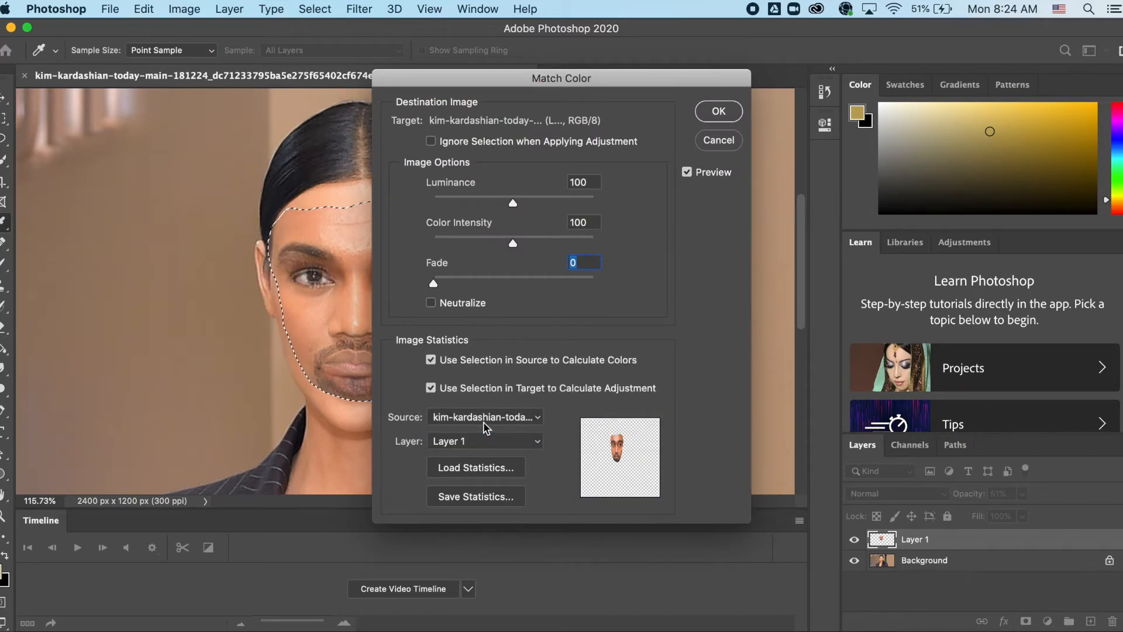
Set the source layer for matching the face cutout's color to Background
left_click(474, 445)
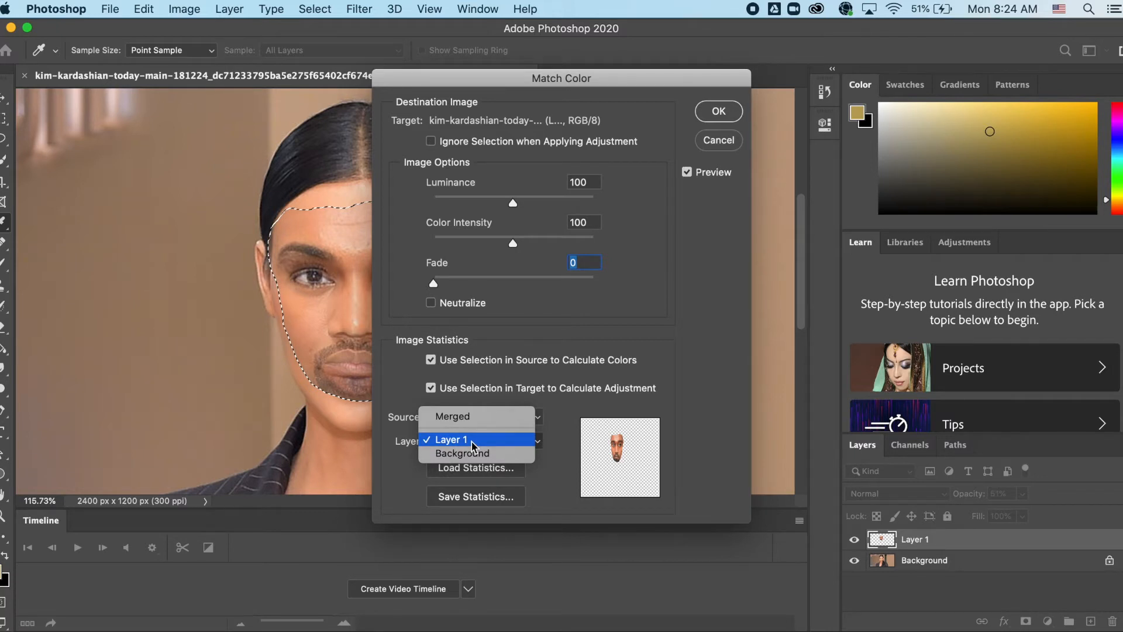
left_click(472, 442)
left_click(471, 447)
left_click(472, 447)
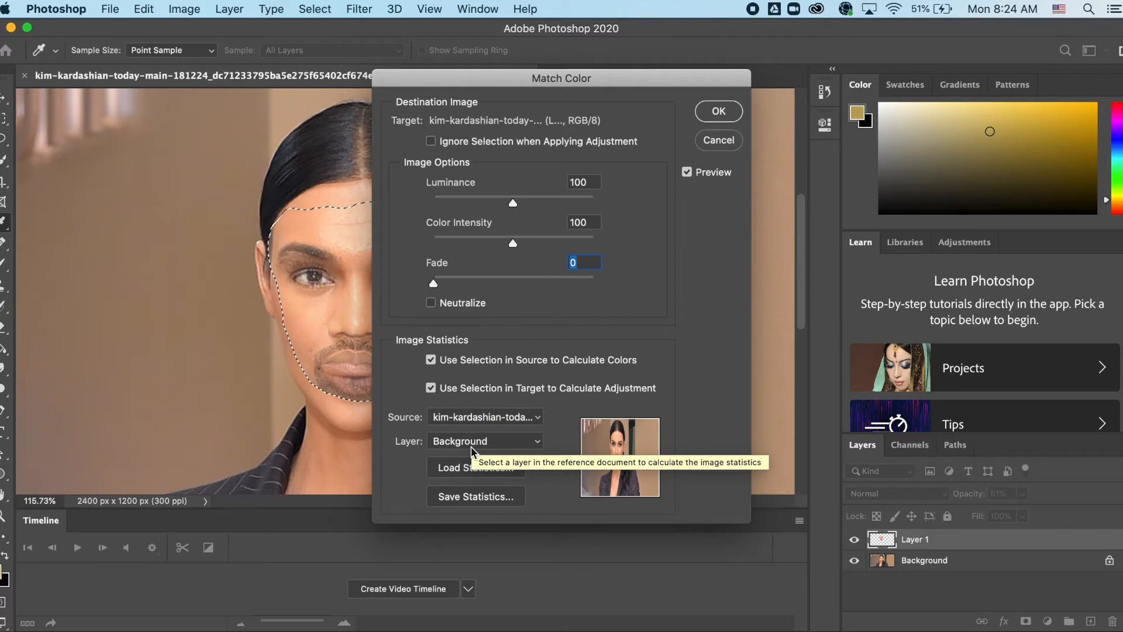
left_click(469, 440)
left_click(468, 428)
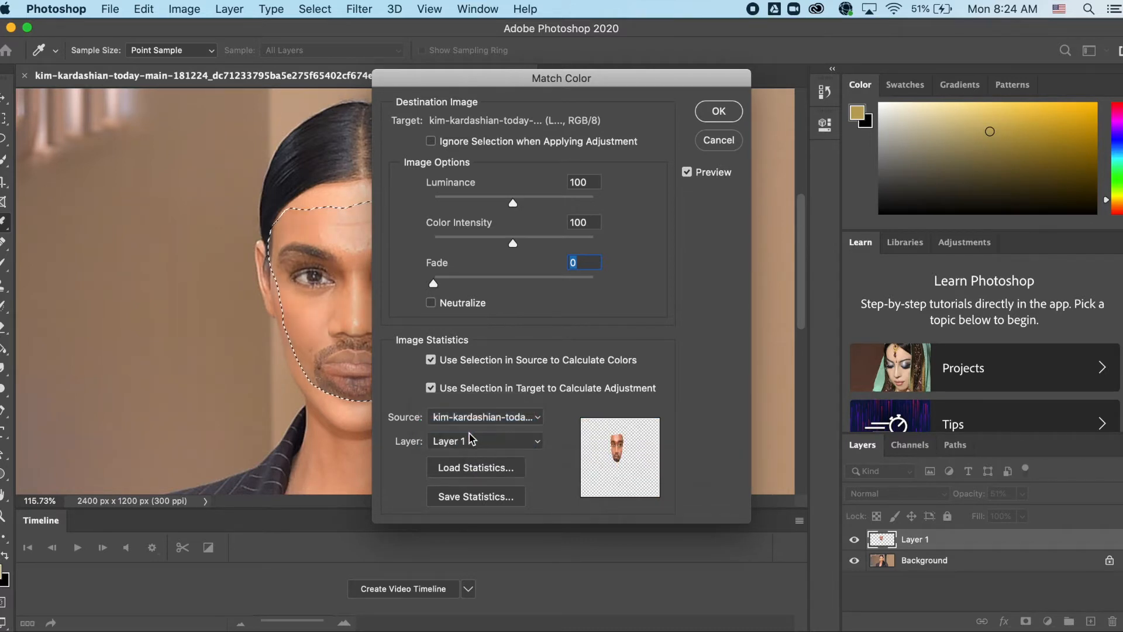
left_click(471, 445)
left_click(470, 453)
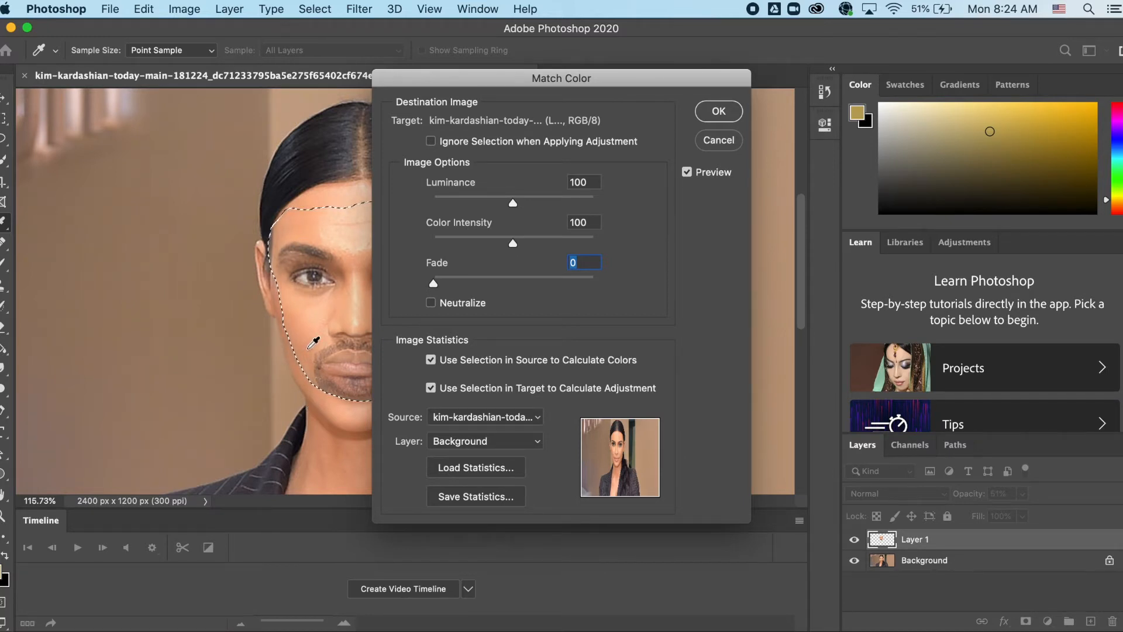
Apply the color match to the face cutout and duplicate the Background layer with nothing selected
left_click(718, 113)
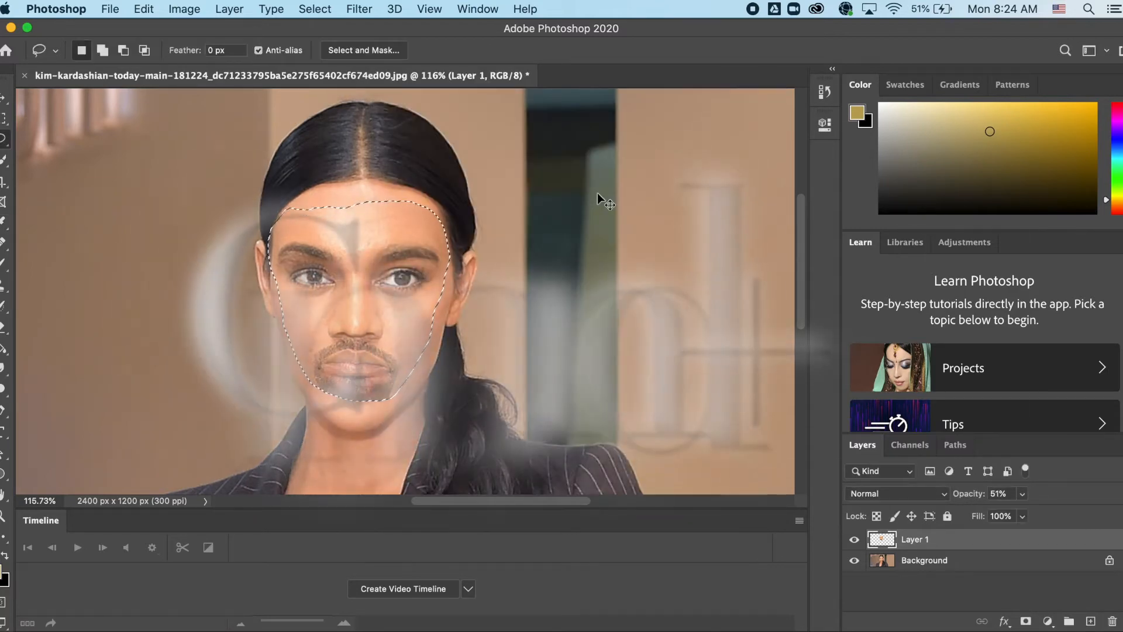
key("super+d")
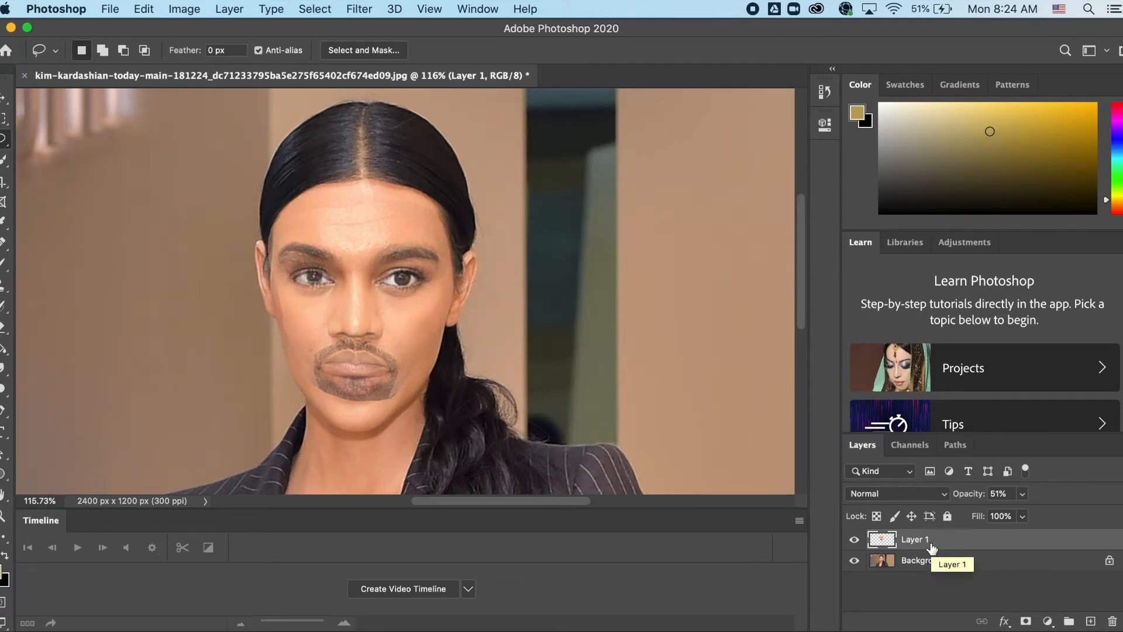
left_click(988, 561)
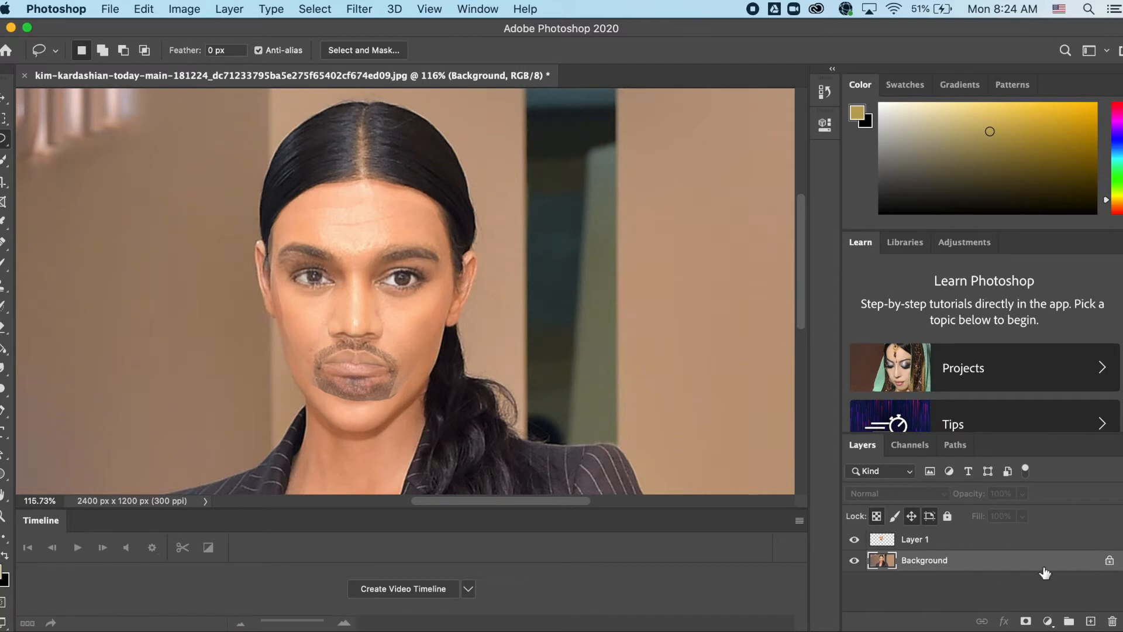
key("super+j")
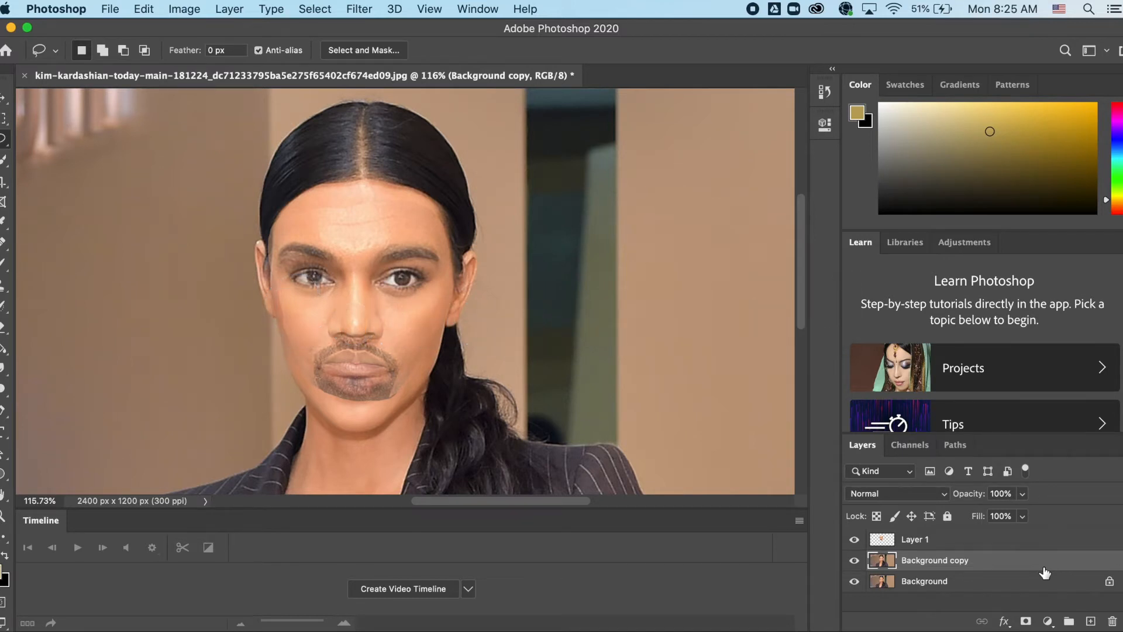
Load the Layer 1 face outline as a selection, contract it by 5 pixels, and clear that area from Background copy
left_click(879, 544, "super")
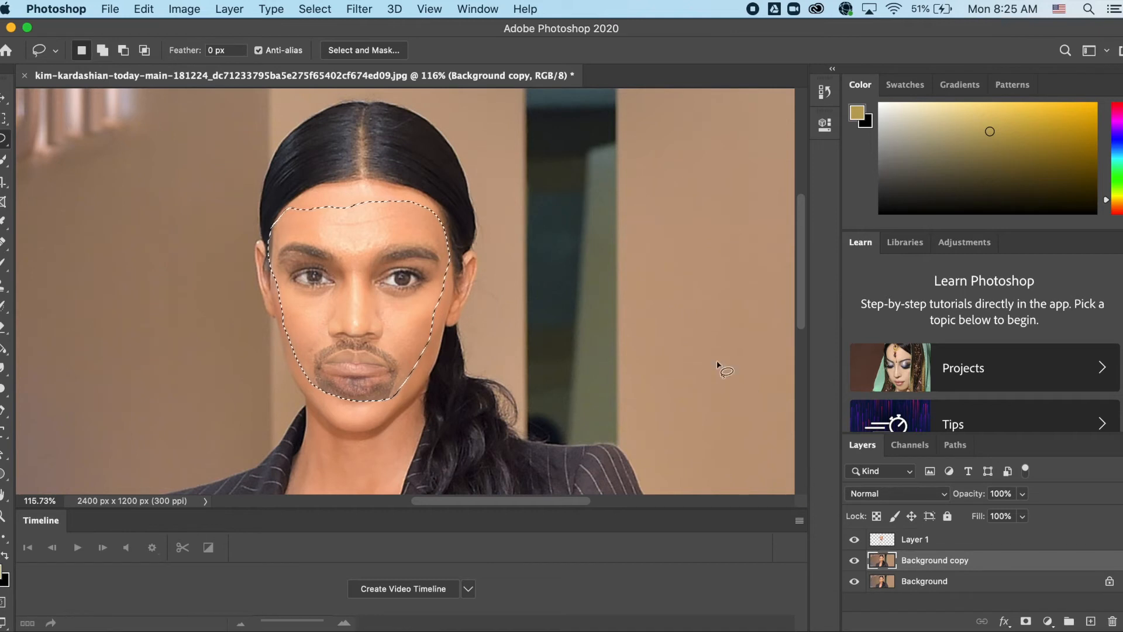
left_click(313, 9)
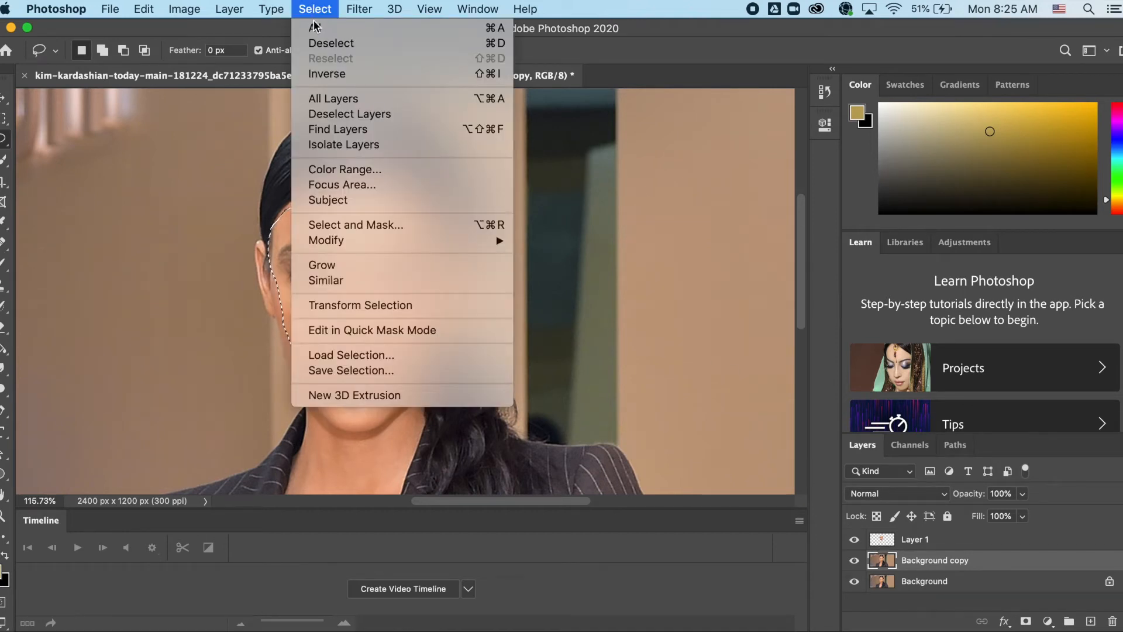
mouse_move(405, 244)
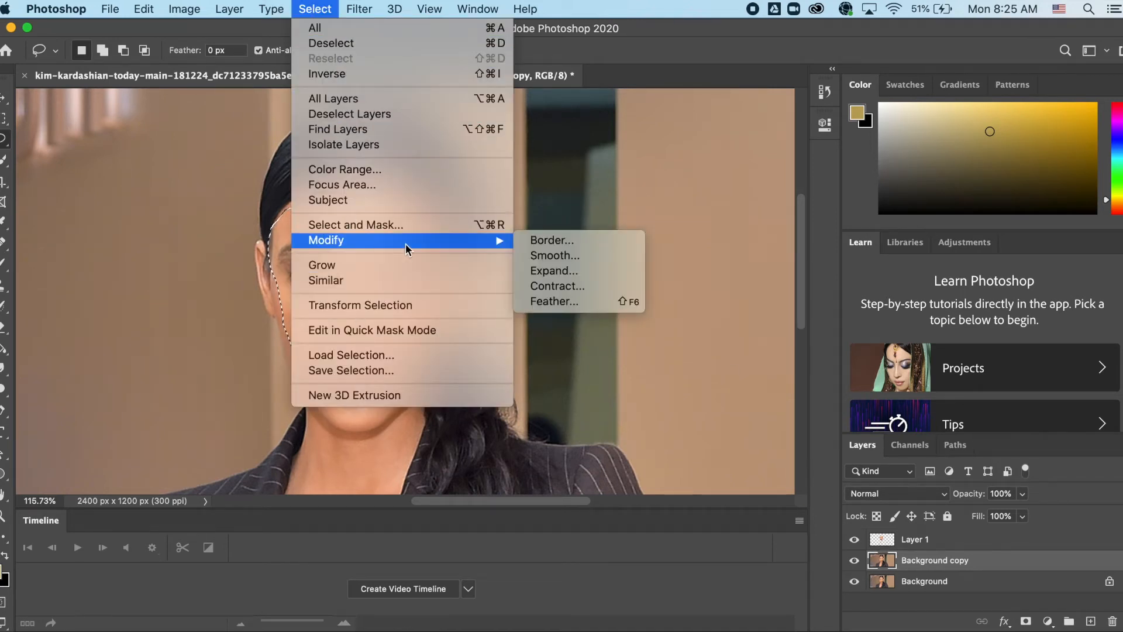
left_click(576, 291)
left_click(537, 329)
key("BackSpace")
type("5")
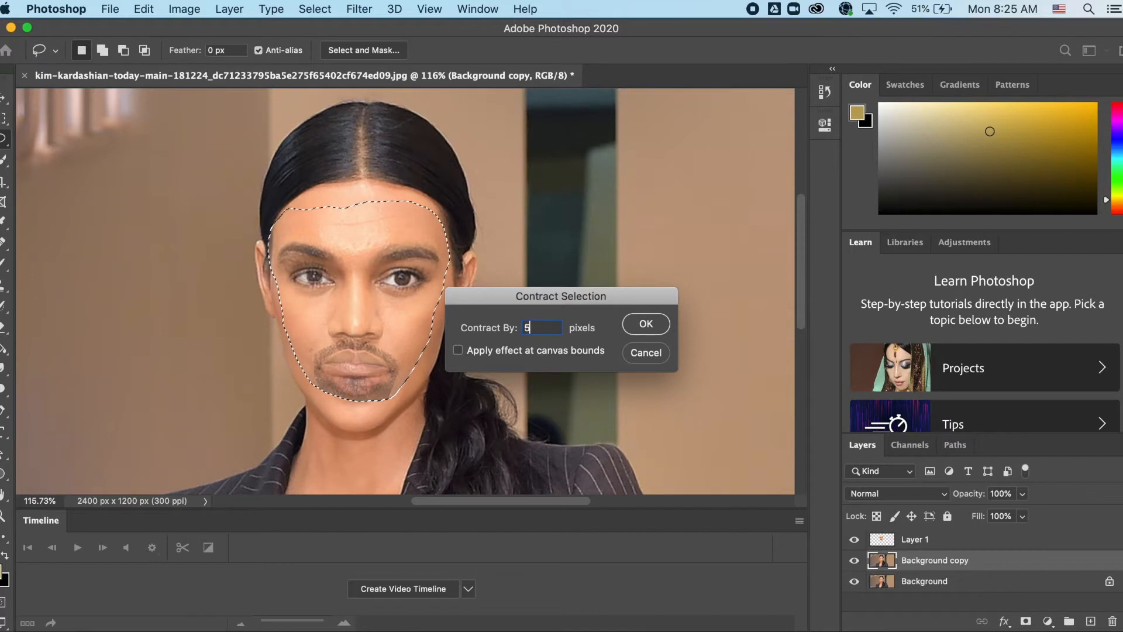
key("Return")
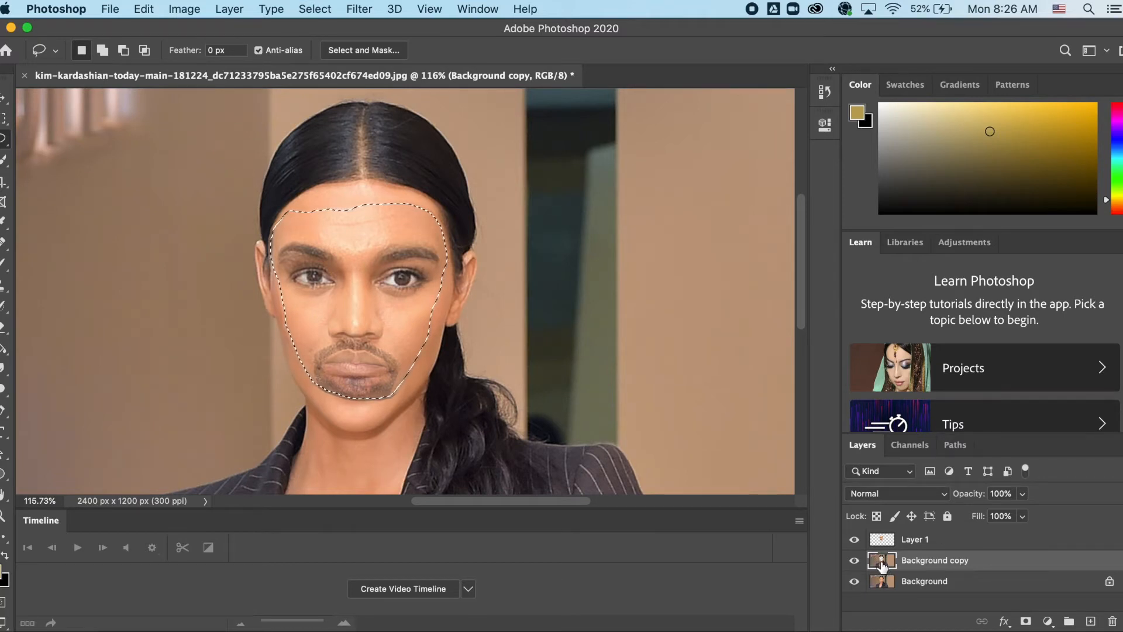
Auto-blend Layer 1 and Background copy as a Panorama with seamless tones and content-aware fill of transparent areas, and deselect
left_click(939, 541)
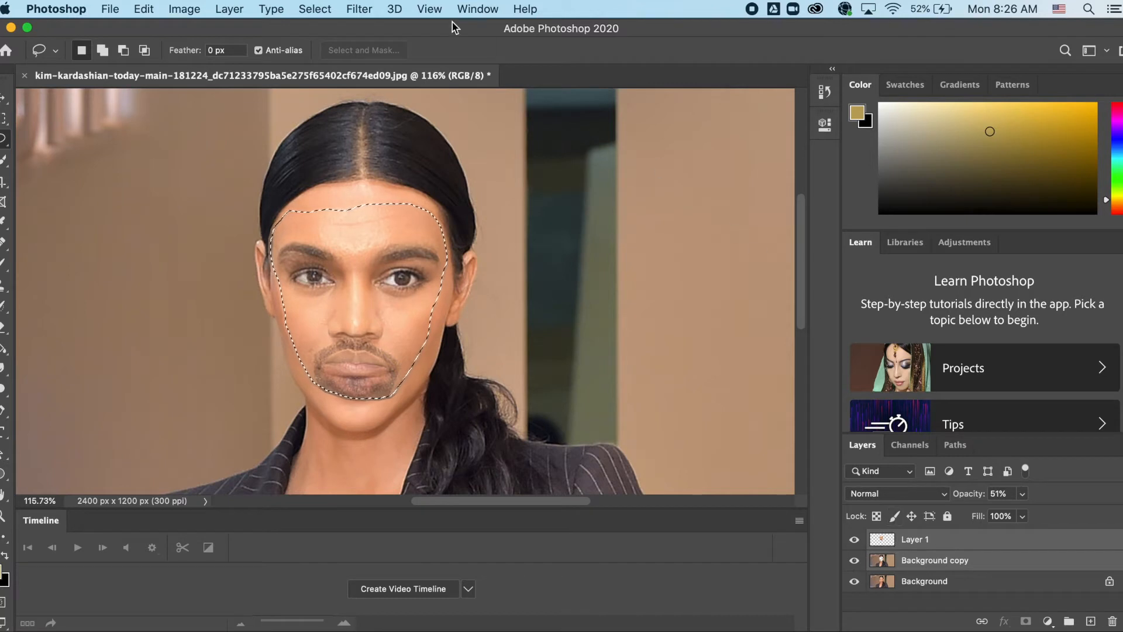
left_click(147, 10)
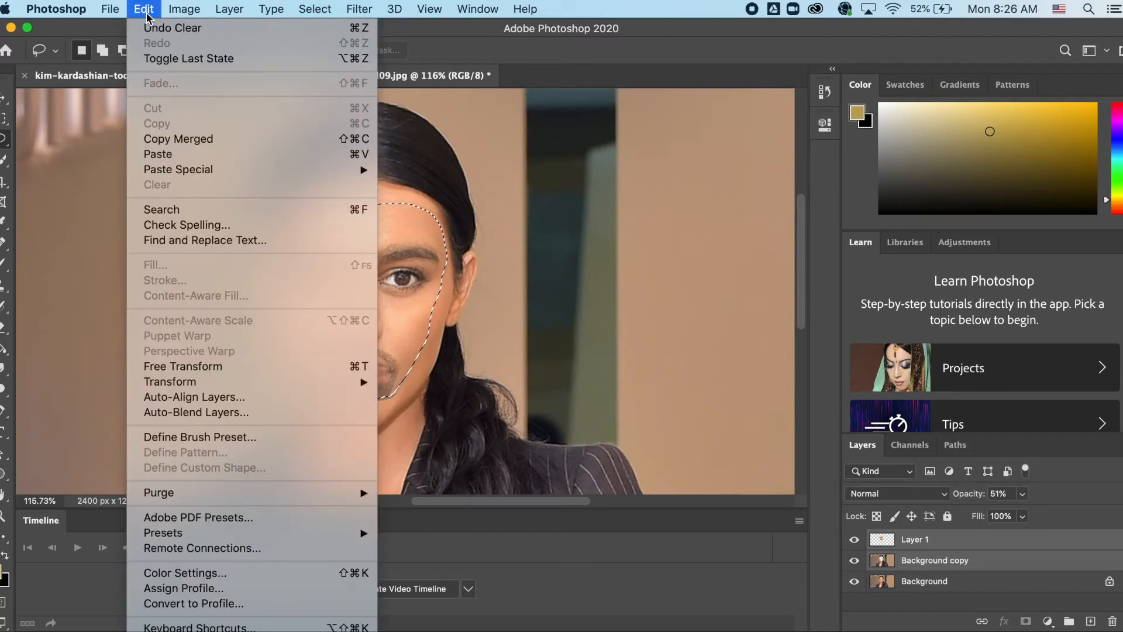
left_click(238, 413)
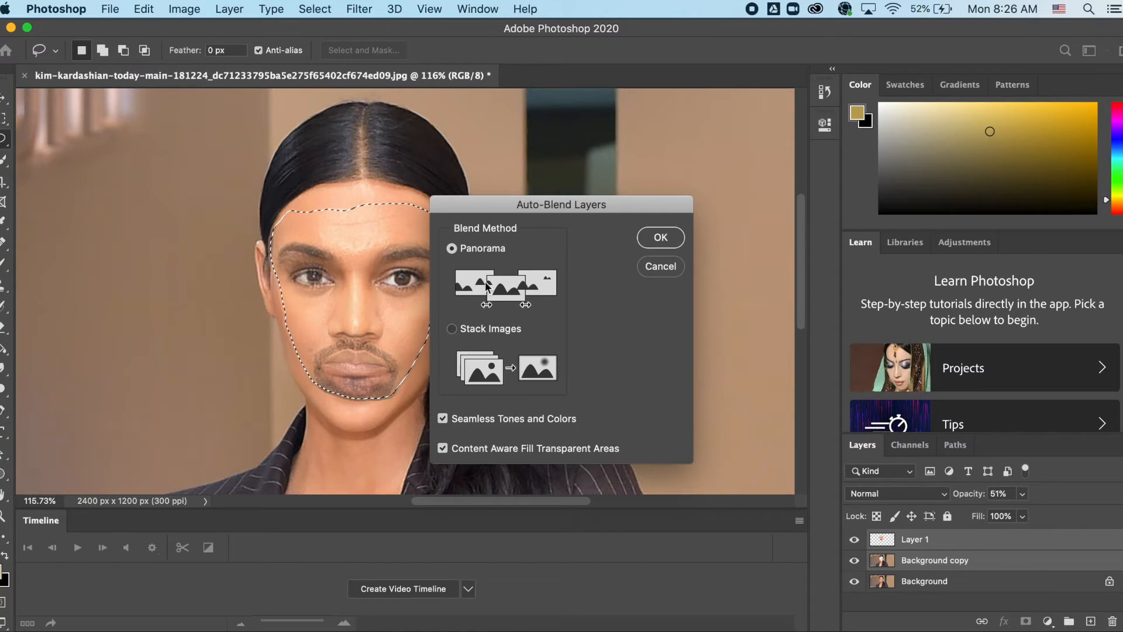
left_click(658, 237)
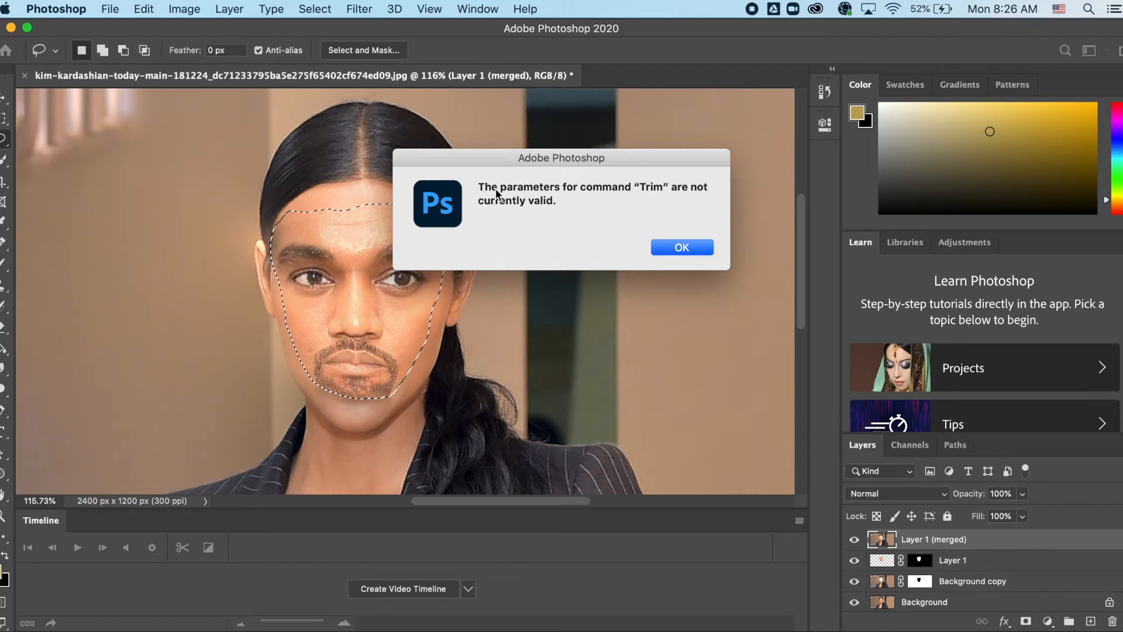
left_click(678, 249)
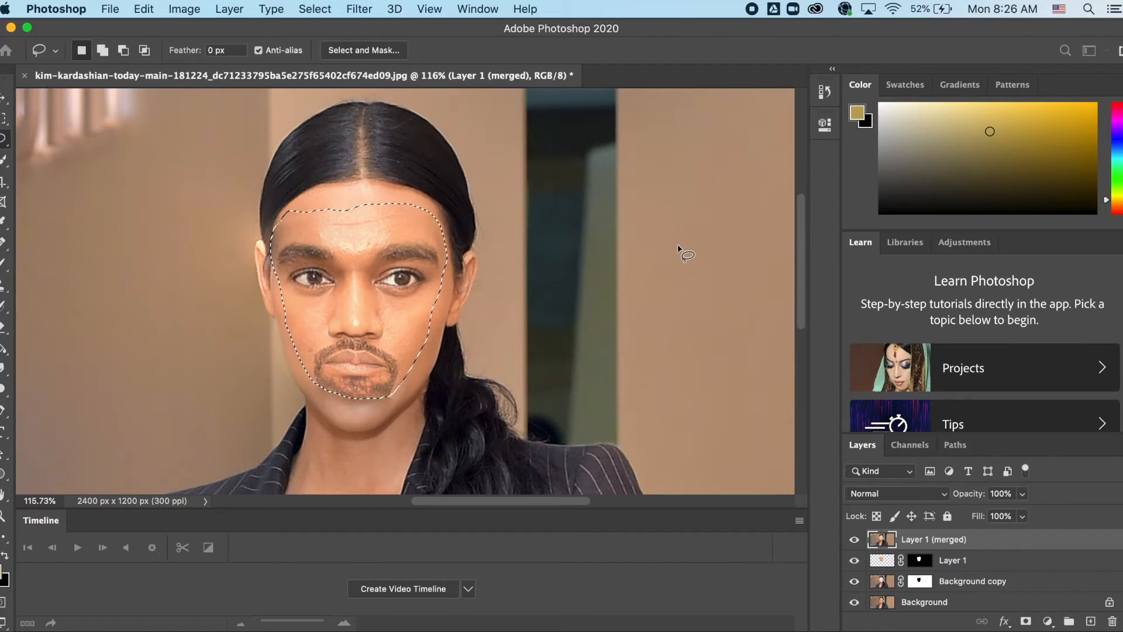
left_click(603, 235)
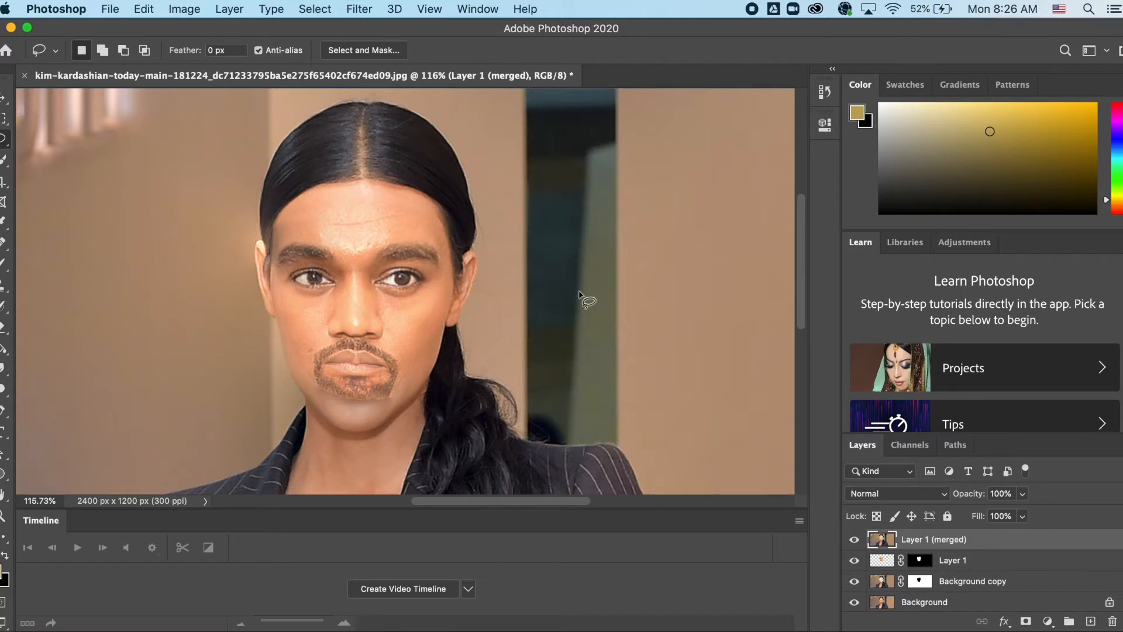
Set the opacity of Layer 1 to 70%
left_click(941, 563)
left_click_drag(1024, 493, 1059, 515)
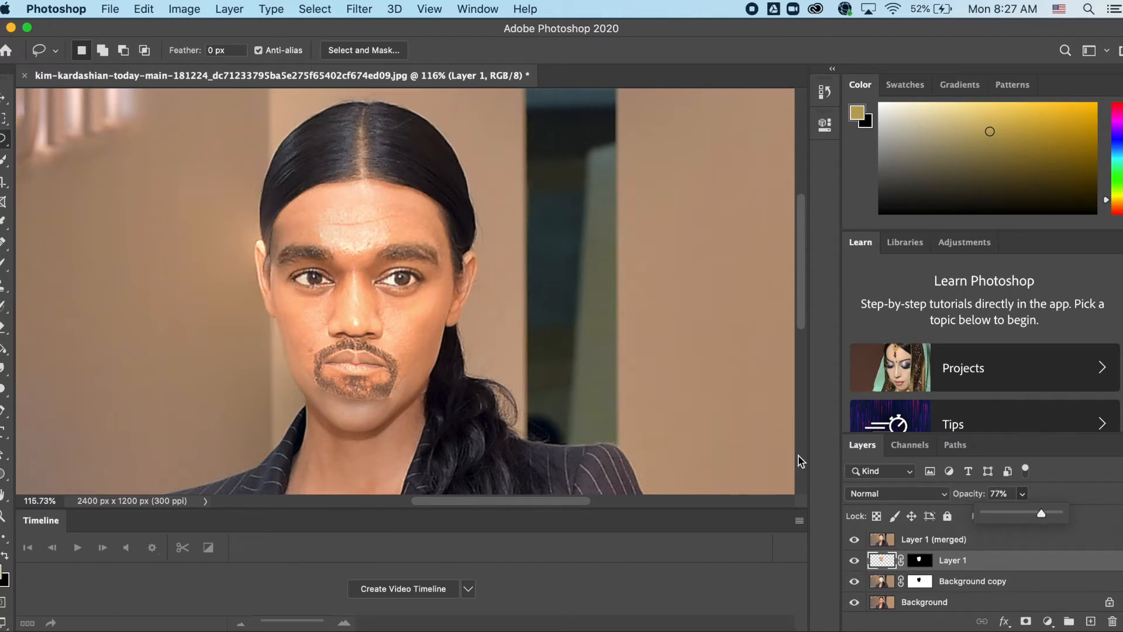
left_click_drag(1041, 518, 1037, 513)
Use the Clone Stamp to extend the beard texture along the goatee's lower edge on Layer 1 (merged)
scroll(555, 338, "up", 10)
scroll(556, 338, "down", 6)
scroll(556, 338, "left", 4)
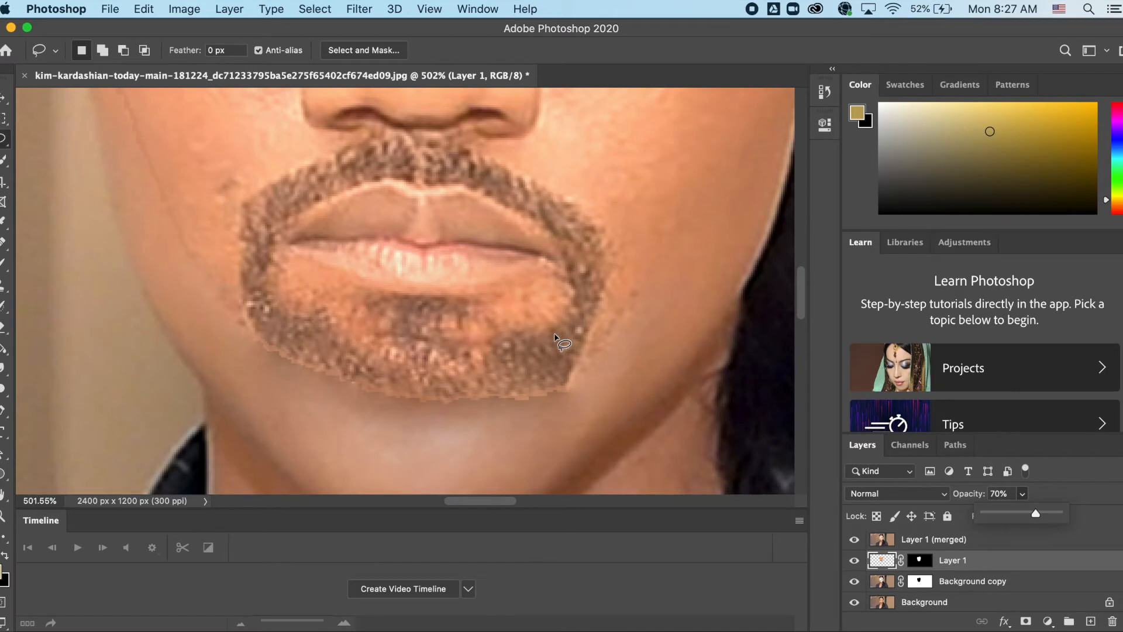
scroll(556, 338, "down", 3)
scroll(555, 338, "left", 1)
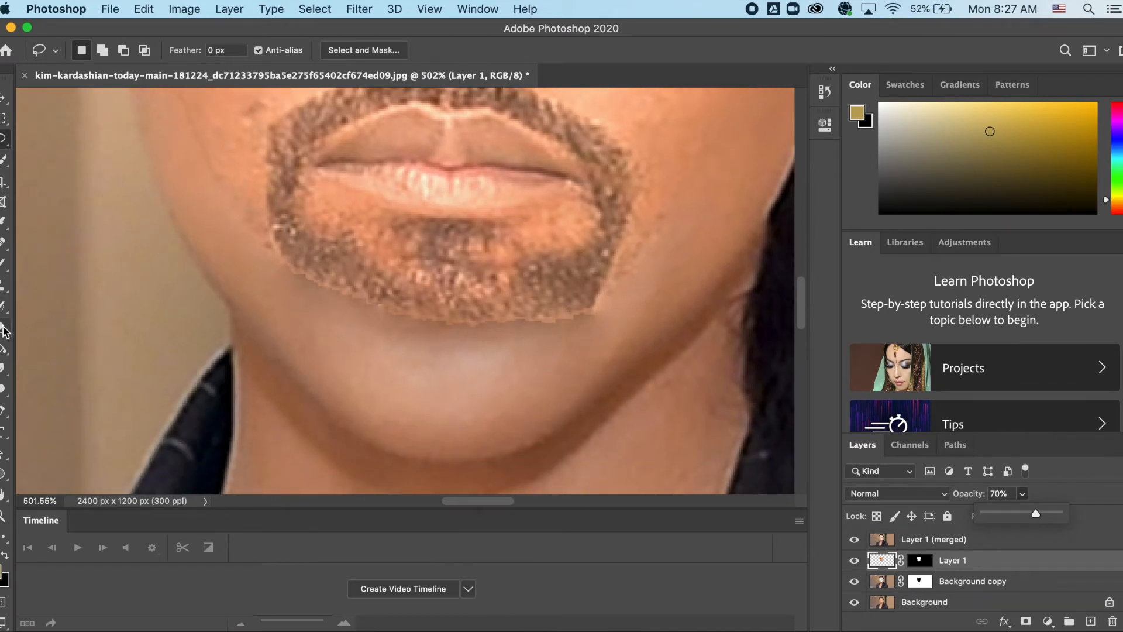
left_click_drag(5, 285, 54, 287)
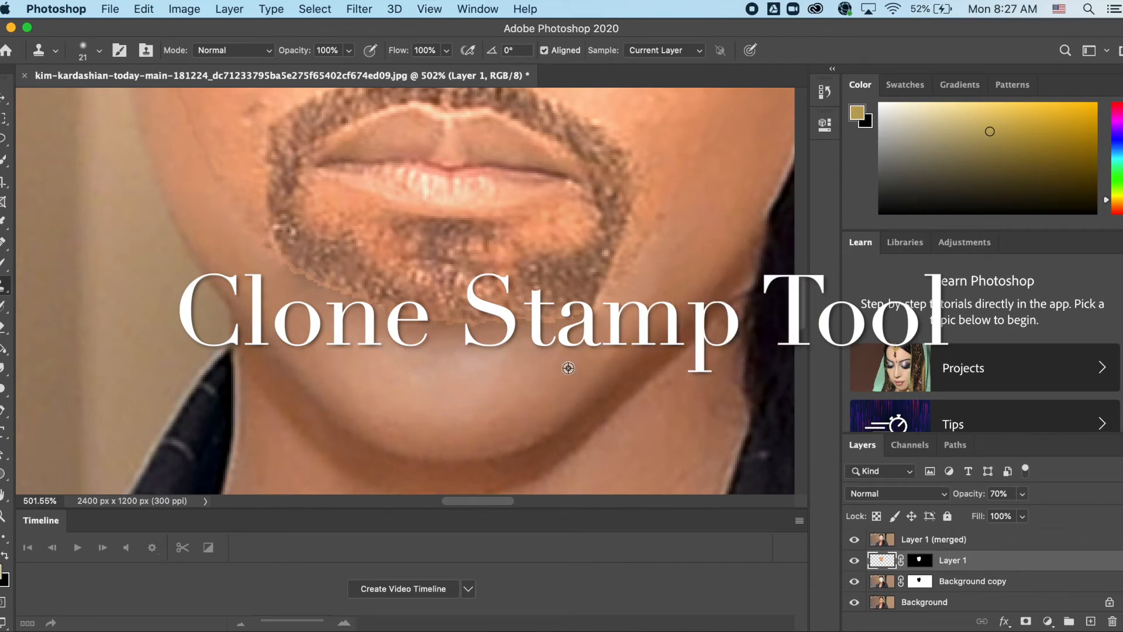
left_click(284, 202, "alt")
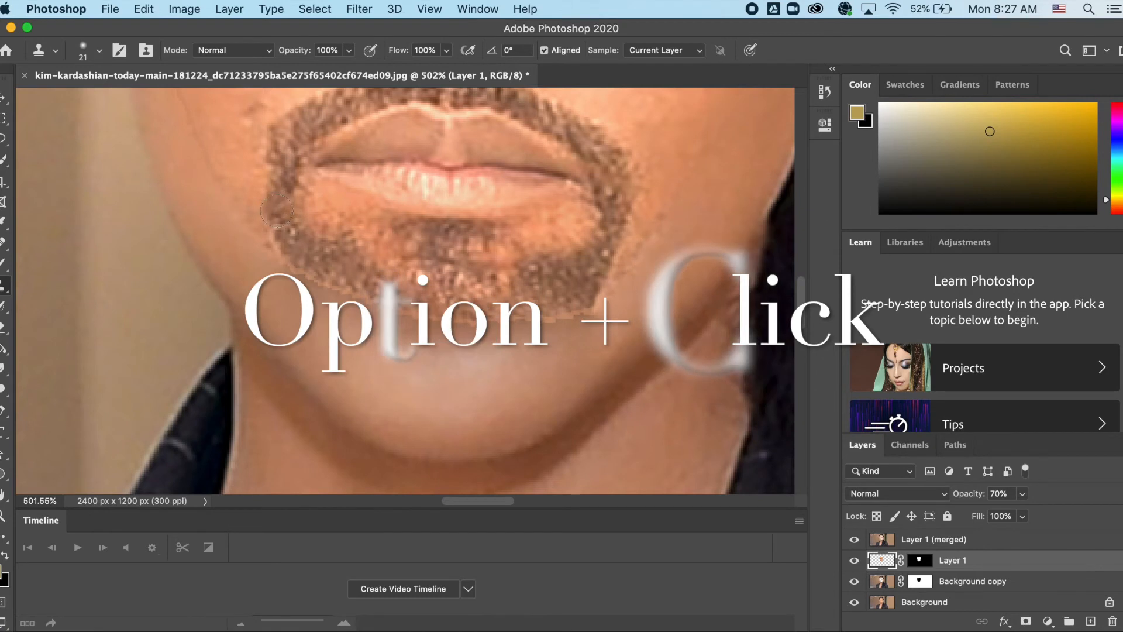
left_click_drag(303, 264, 374, 309)
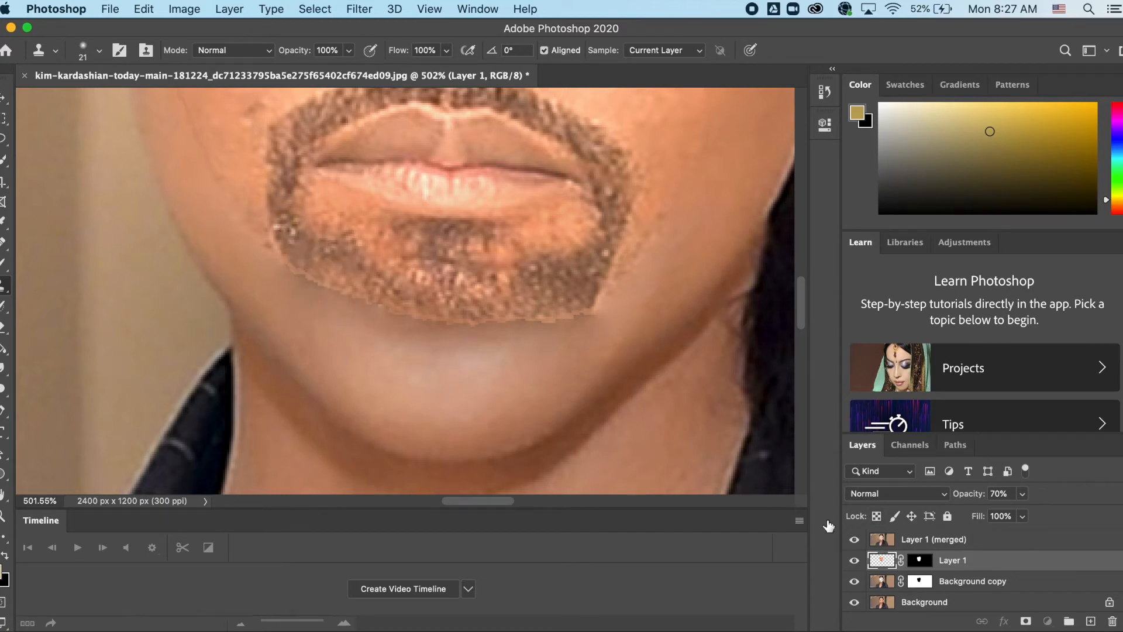
left_click(882, 539)
mouse_move(312, 286)
left_mouse_down()
mouse_move(430, 328)
mouse_move(517, 337)
mouse_move(618, 310)
left_mouse_up()
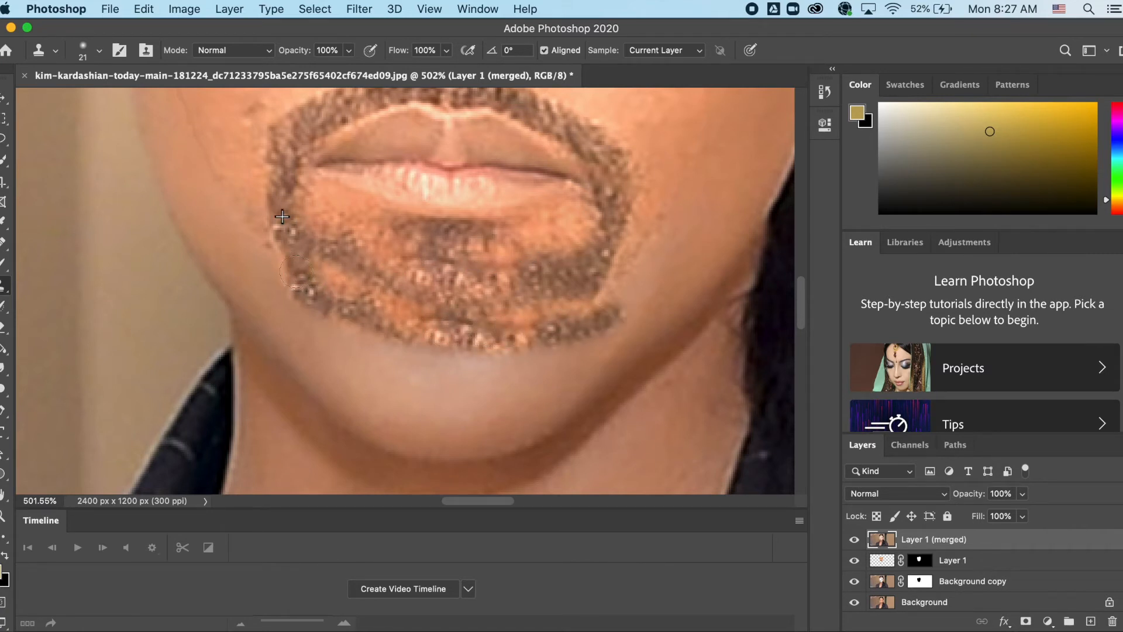
Lower the Clone Stamp opacity to 29% and clone chin skin over both lower corners of the goatee to soften them
left_click(349, 52)
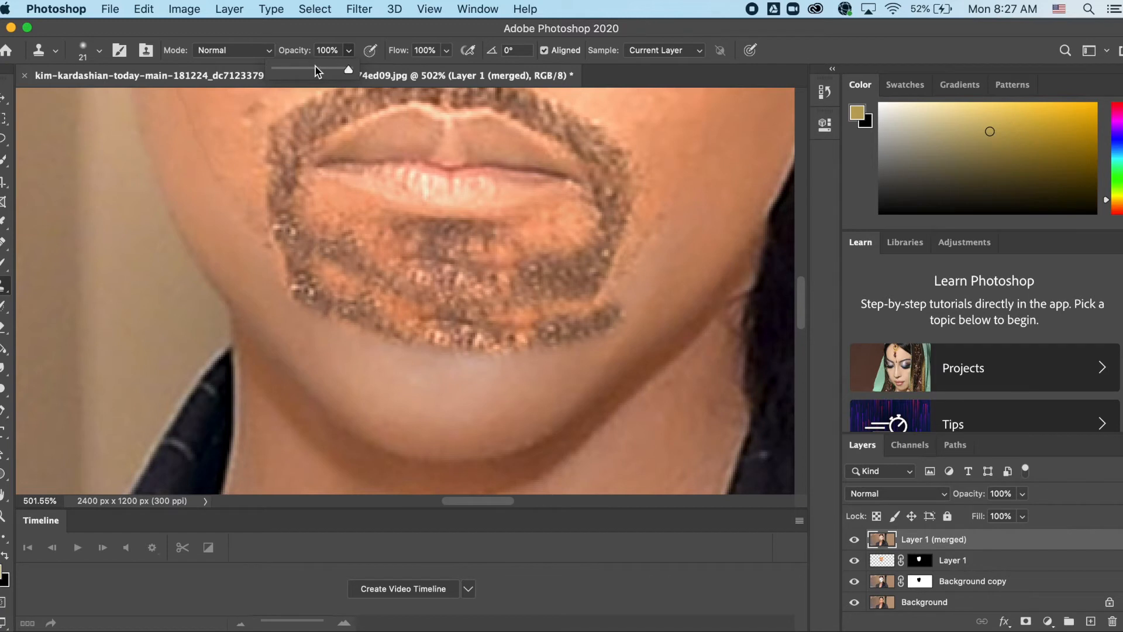
left_click(516, 375)
mouse_move(595, 334)
left_mouse_down()
mouse_move(617, 300)
mouse_move(526, 348)
left_mouse_up()
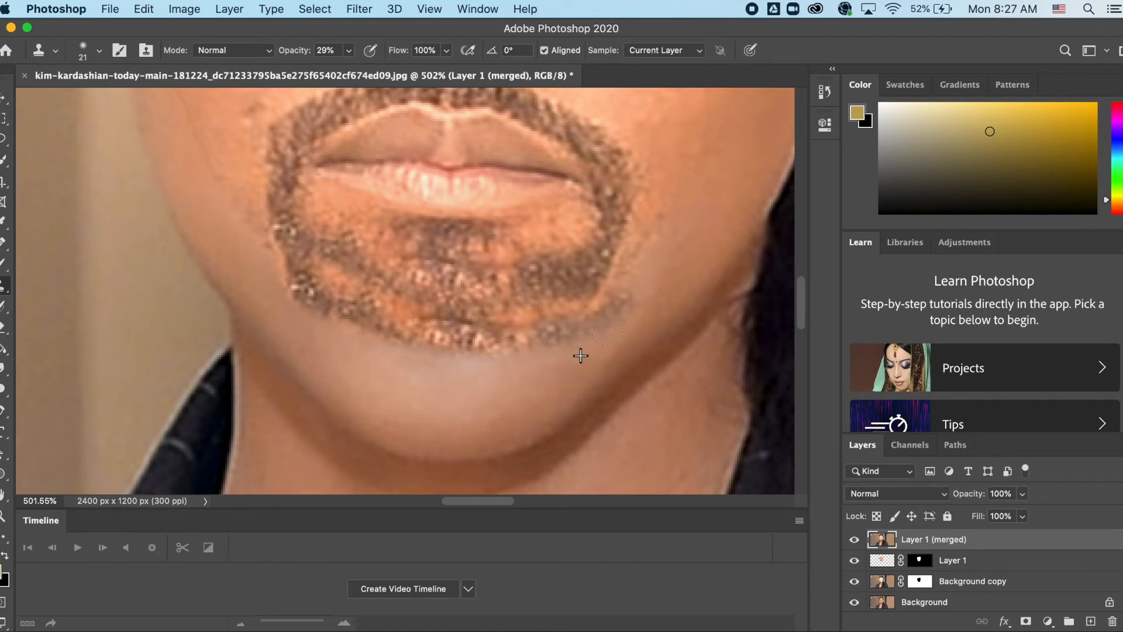
left_click_drag(605, 319, 622, 295)
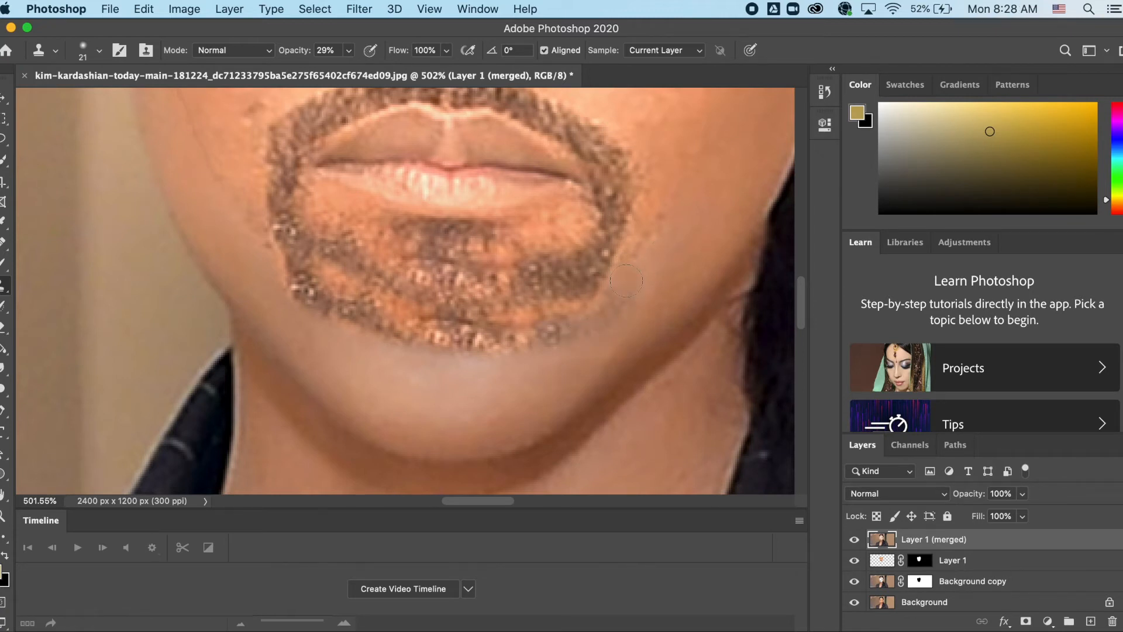
left_click_drag(583, 329, 611, 290)
mouse_move(272, 300)
left_mouse_down()
mouse_move(299, 312)
mouse_move(280, 288)
mouse_move(306, 302)
mouse_move(258, 269)
left_mouse_up()
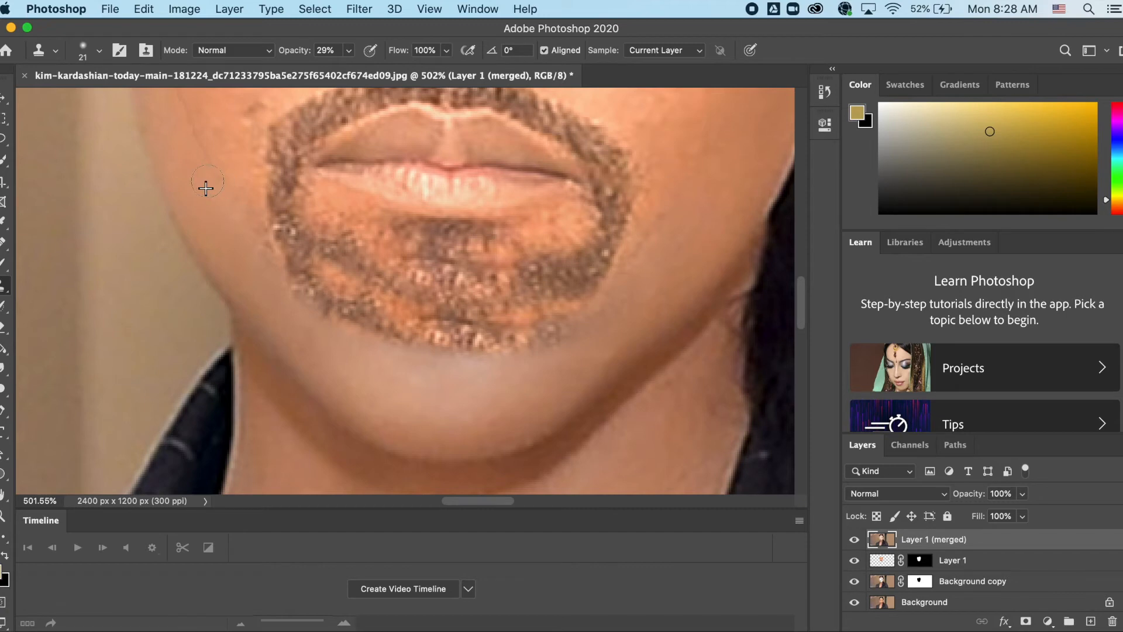
Clone skin over the blend seam along the outer cheek on the image's left side
scroll(228, 181, "up", 3)
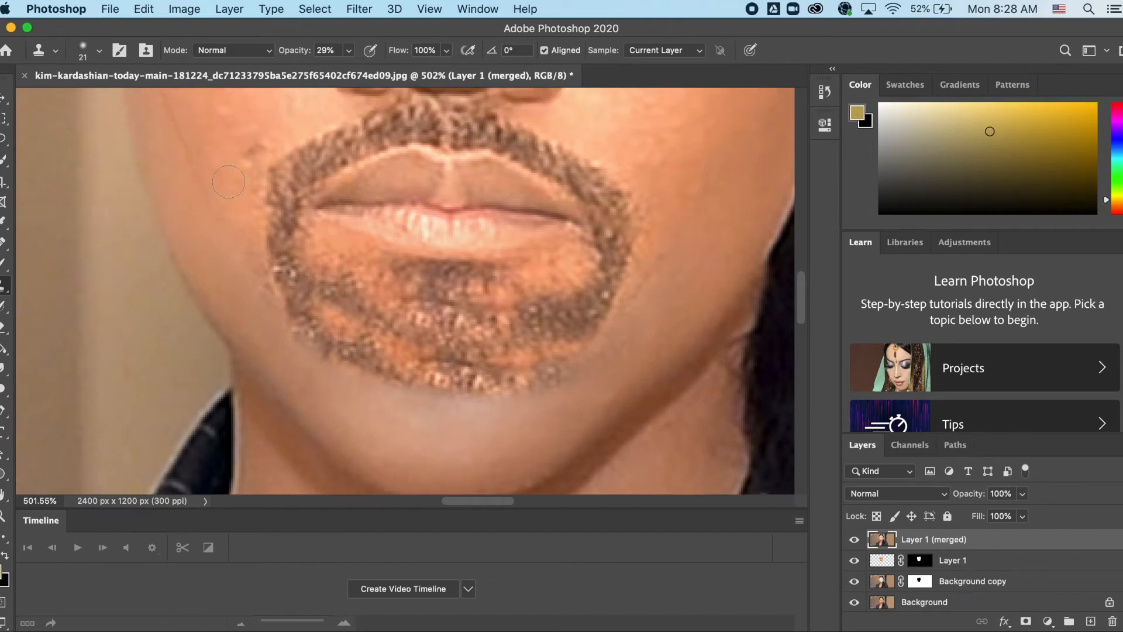
scroll(228, 181, "up", 10)
mouse_move(176, 322)
left_mouse_down()
mouse_move(170, 274)
mouse_move(191, 248)
mouse_move(161, 196)
left_mouse_up()
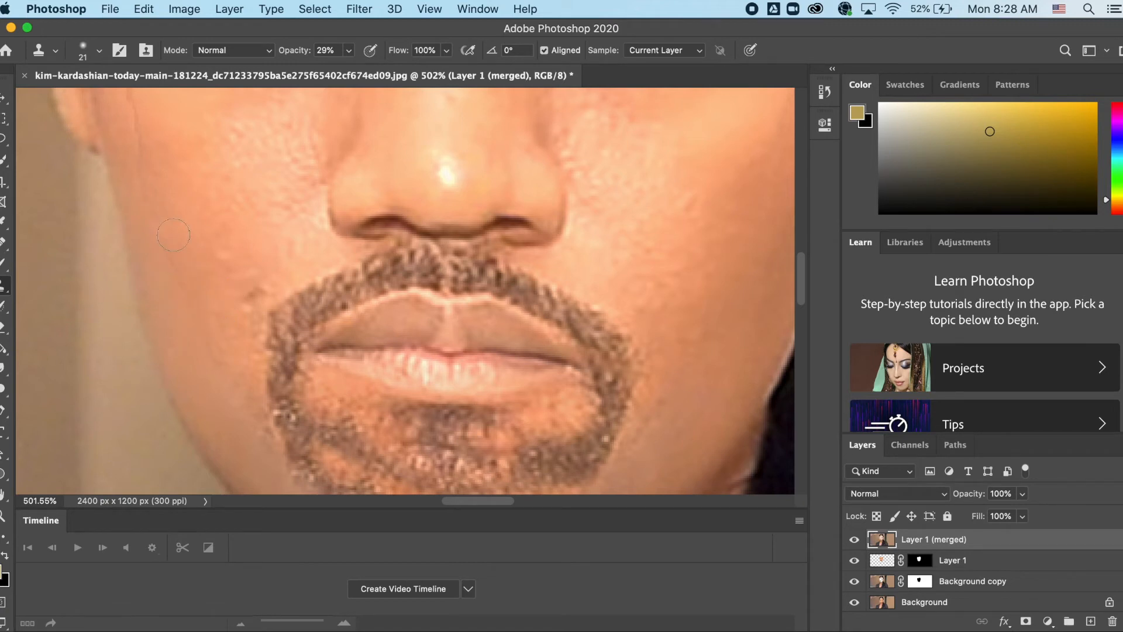
scroll(174, 235, "up", 4)
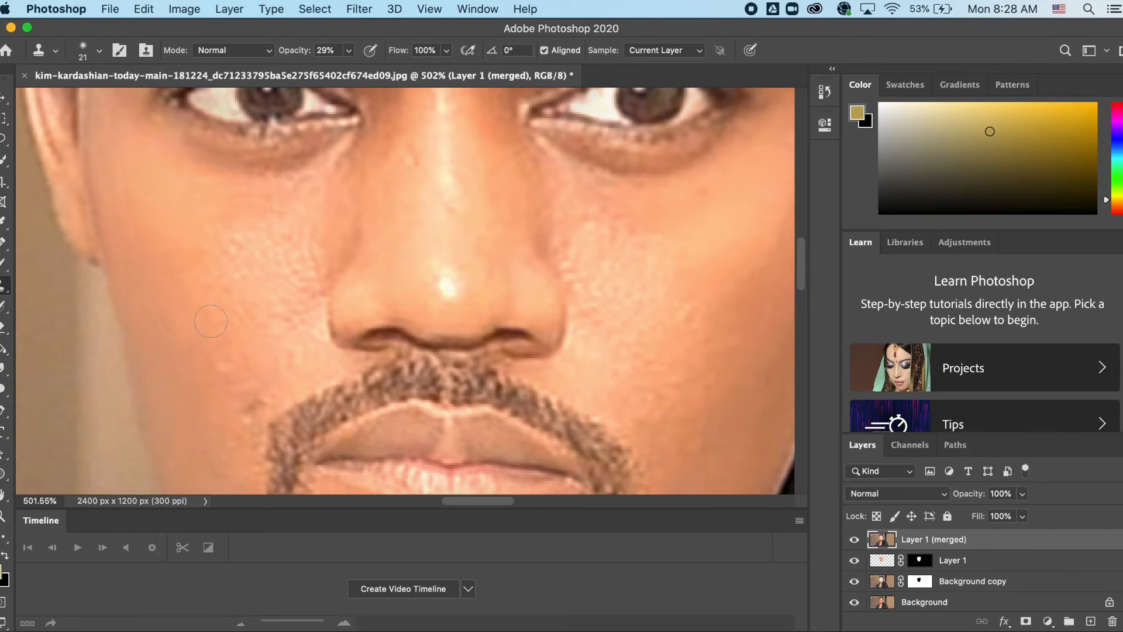
Use the Healing Brush on Layer 1 (merged) to blend the goatee's lower edge into the chin skin
scroll(205, 329, "down", 10)
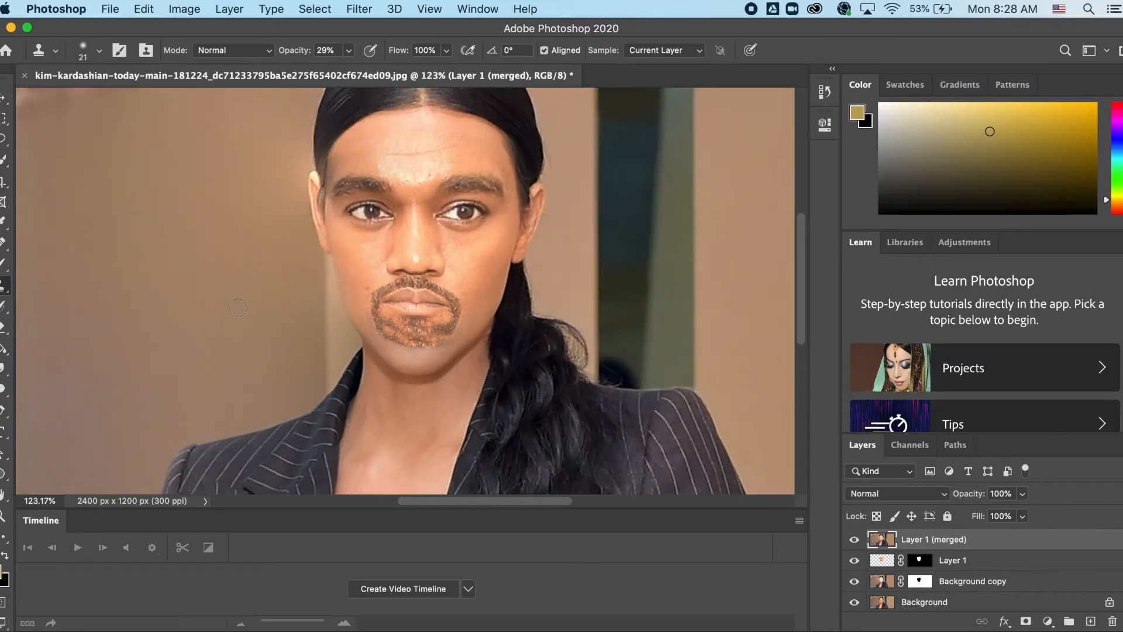
scroll(238, 307, "down", 3)
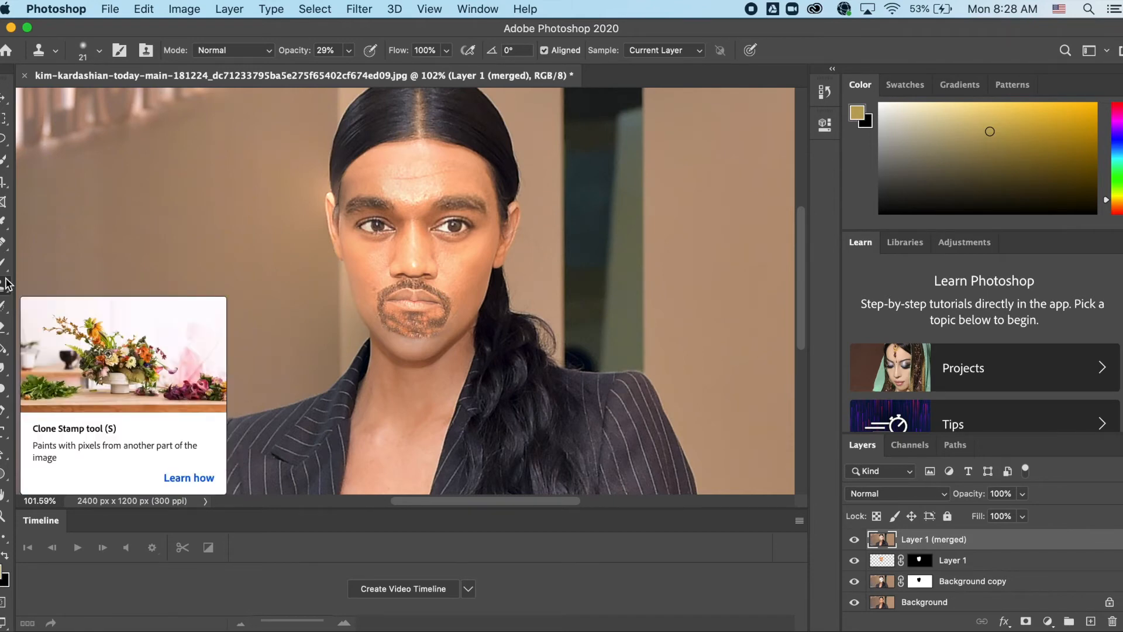
left_click(4, 243)
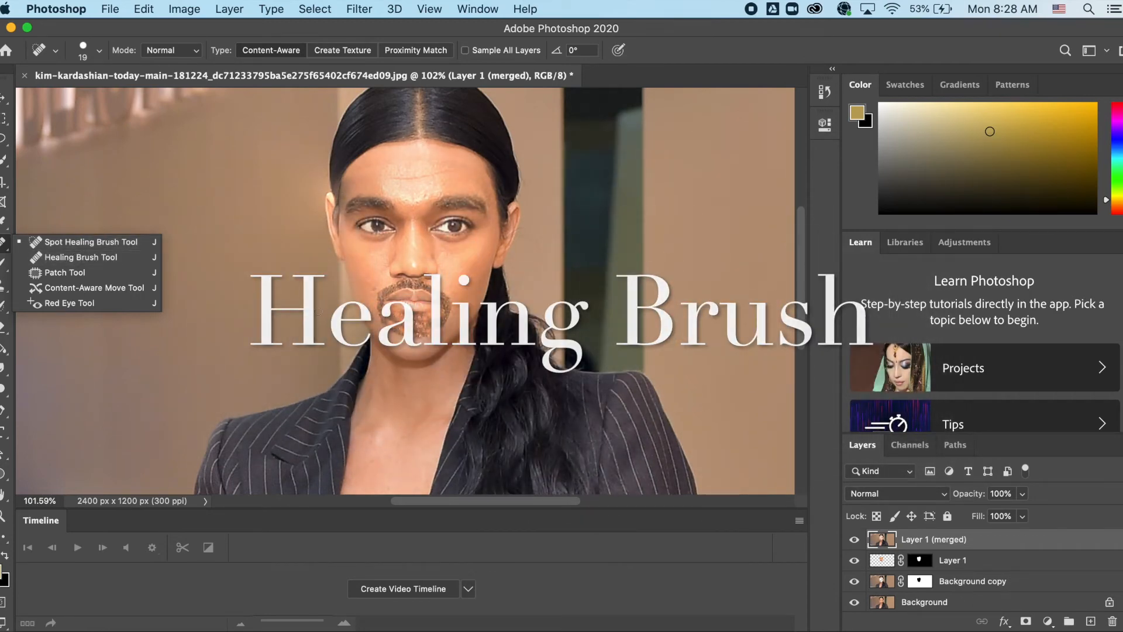
left_click(80, 258)
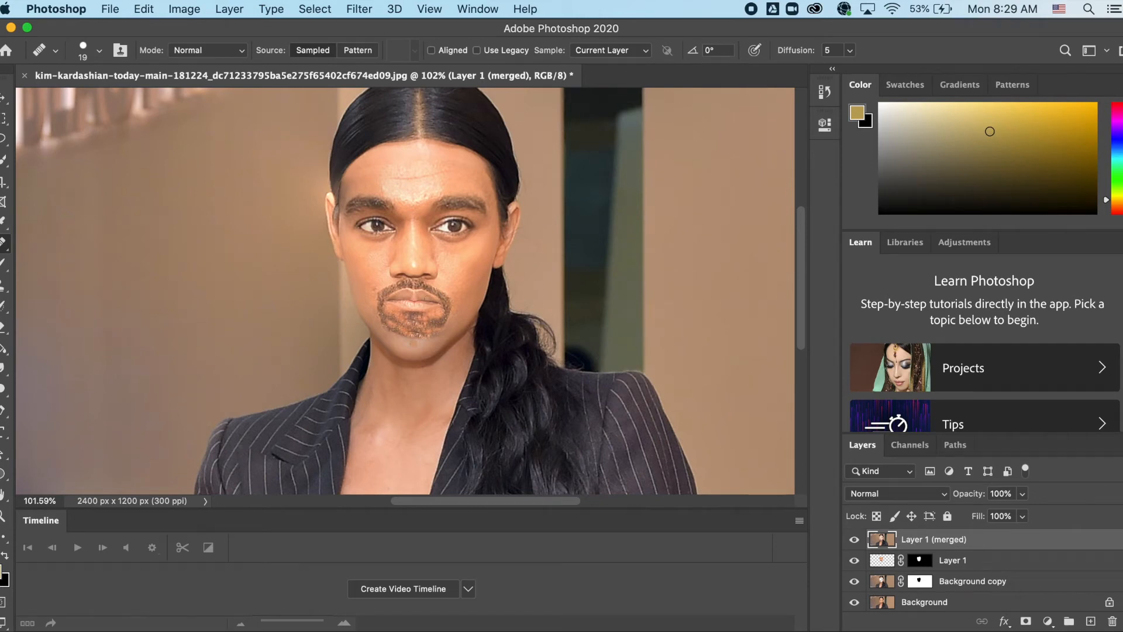
scroll(430, 327, "up", 5)
scroll(436, 310, "down", 5)
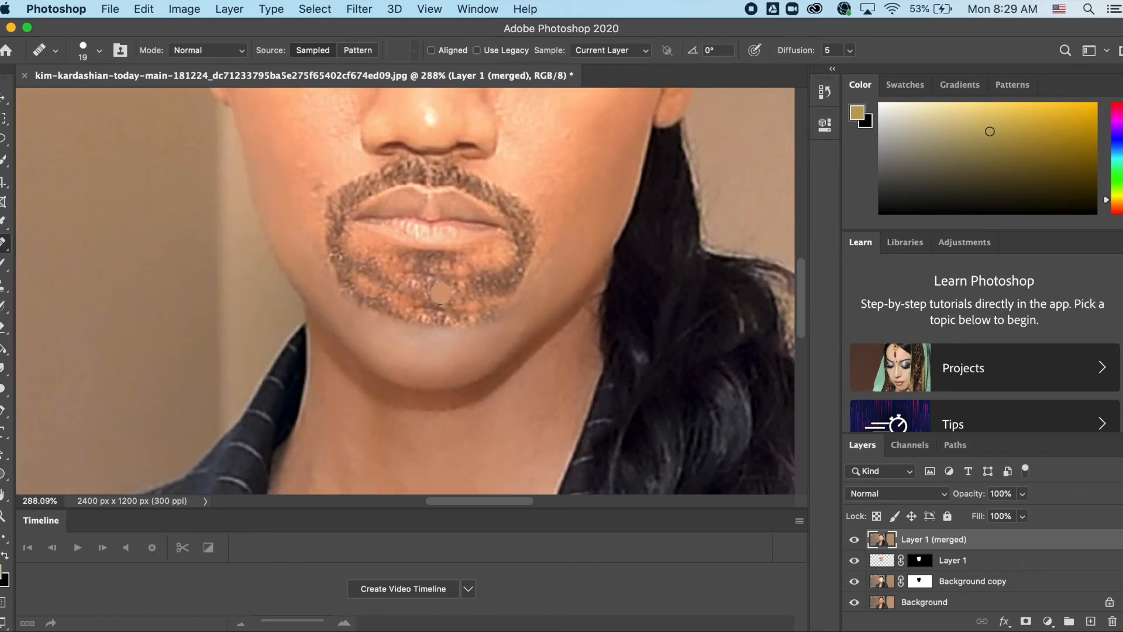
mouse_move(460, 318)
left_mouse_down()
mouse_move(490, 316)
mouse_move(392, 321)
mouse_move(329, 278)
mouse_move(365, 308)
mouse_move(444, 323)
mouse_move(440, 338)
mouse_move(510, 315)
mouse_move(401, 329)
mouse_move(389, 308)
mouse_move(341, 288)
left_mouse_up()
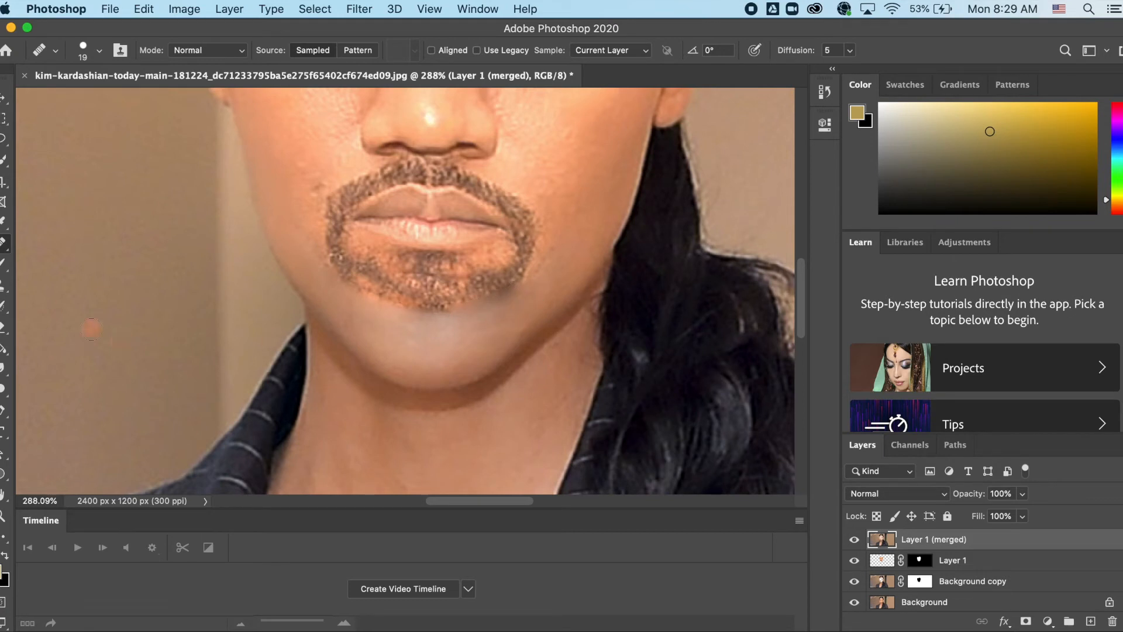
Try to smooth the skin around the goatee's sides and lower edge with the Spot Healing Brush, and undo the strokes
right_click(3, 243)
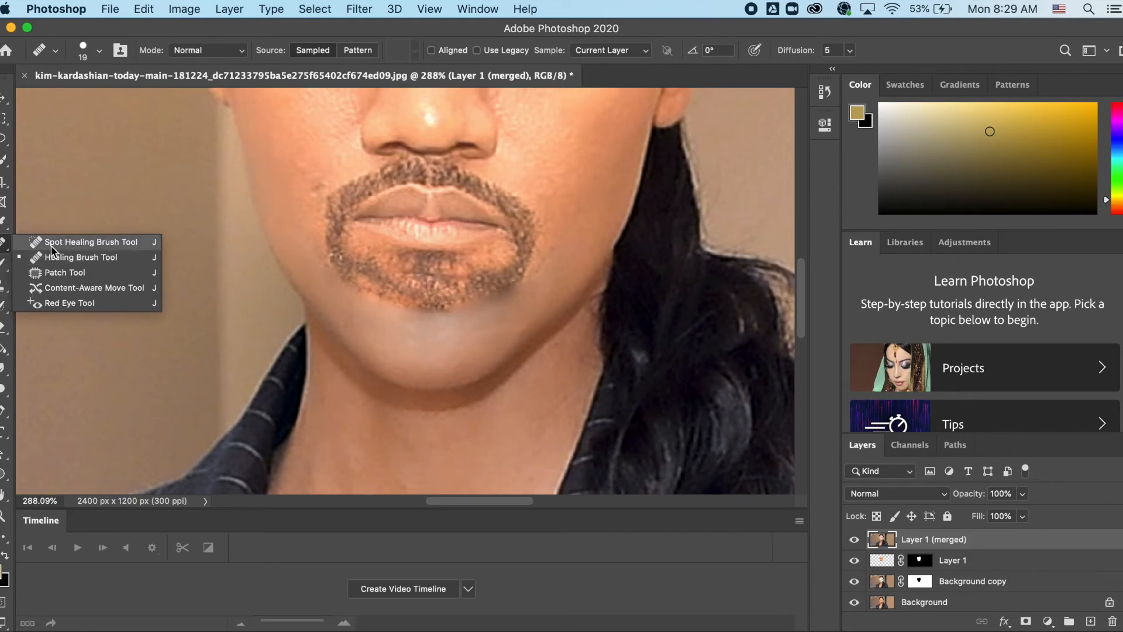
left_click(51, 244)
mouse_move(316, 260)
left_mouse_down()
mouse_move(344, 286)
mouse_move(313, 240)
mouse_move(323, 266)
left_mouse_up()
mouse_move(313, 223)
left_mouse_down()
mouse_move(335, 286)
mouse_move(384, 306)
left_mouse_up()
left_click_drag(387, 306, 462, 314)
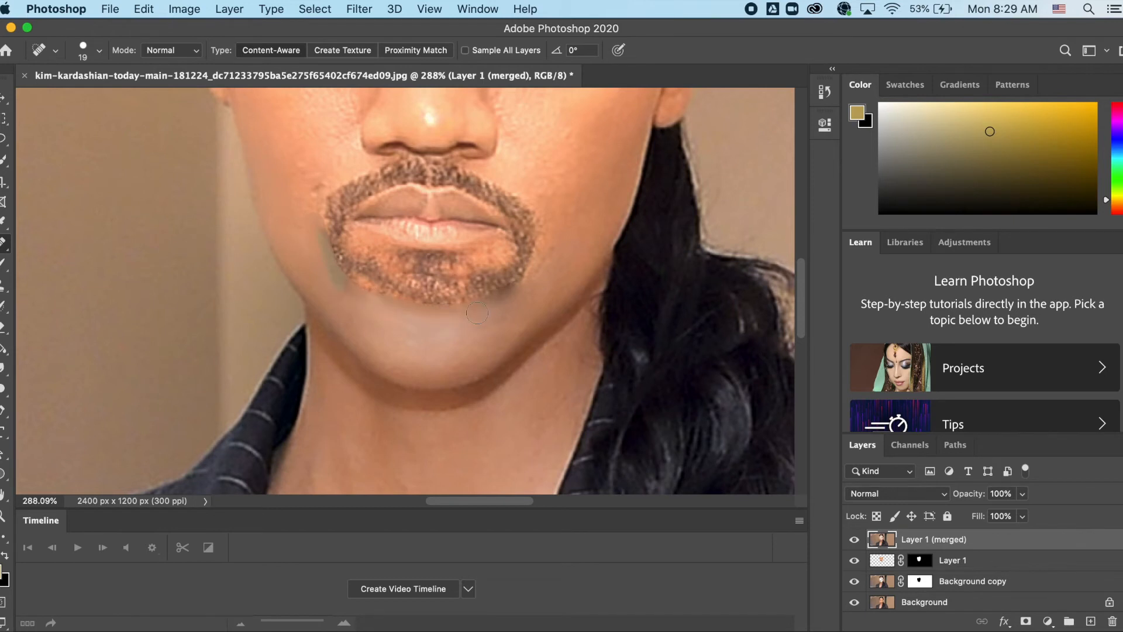
left_click_drag(533, 276, 455, 310)
key("super+z")
key("super+z")
key("super+z")
key("super+z")
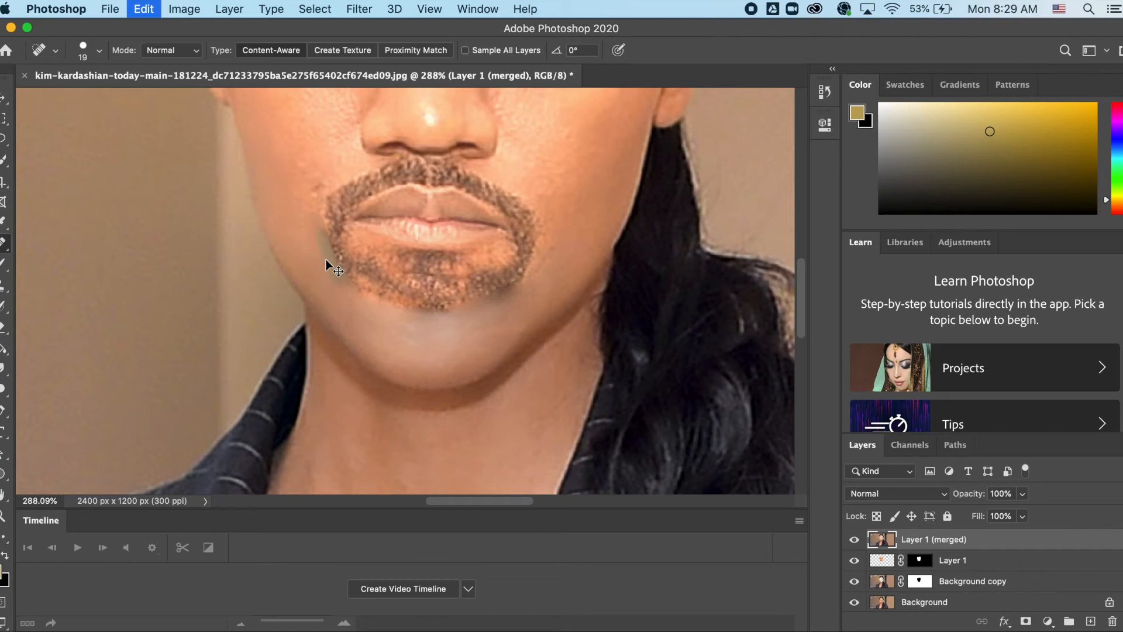
key("super+z")
Try Spot Healing Brush strokes only along the goatee's lower edge, compare on the whole portrait, and undo them
mouse_move(394, 315)
left_mouse_down()
mouse_move(468, 315)
mouse_move(416, 310)
left_mouse_up()
left_click_drag(410, 312, 468, 310)
mouse_move(488, 301)
left_mouse_down()
mouse_move(409, 310)
mouse_move(349, 291)
left_mouse_up()
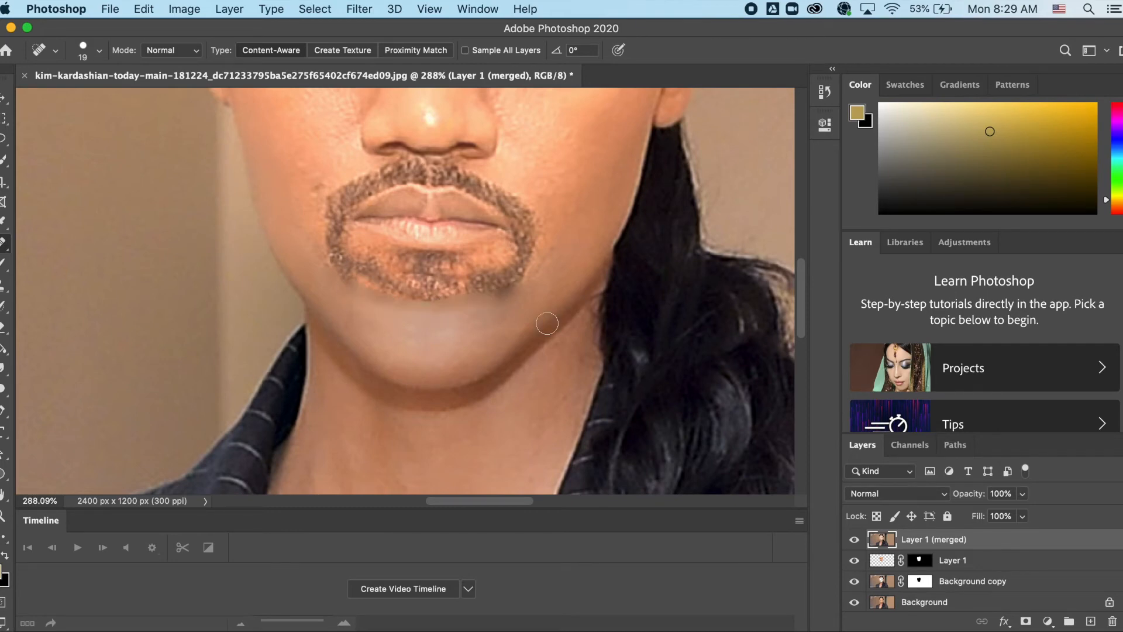
key("super+0")
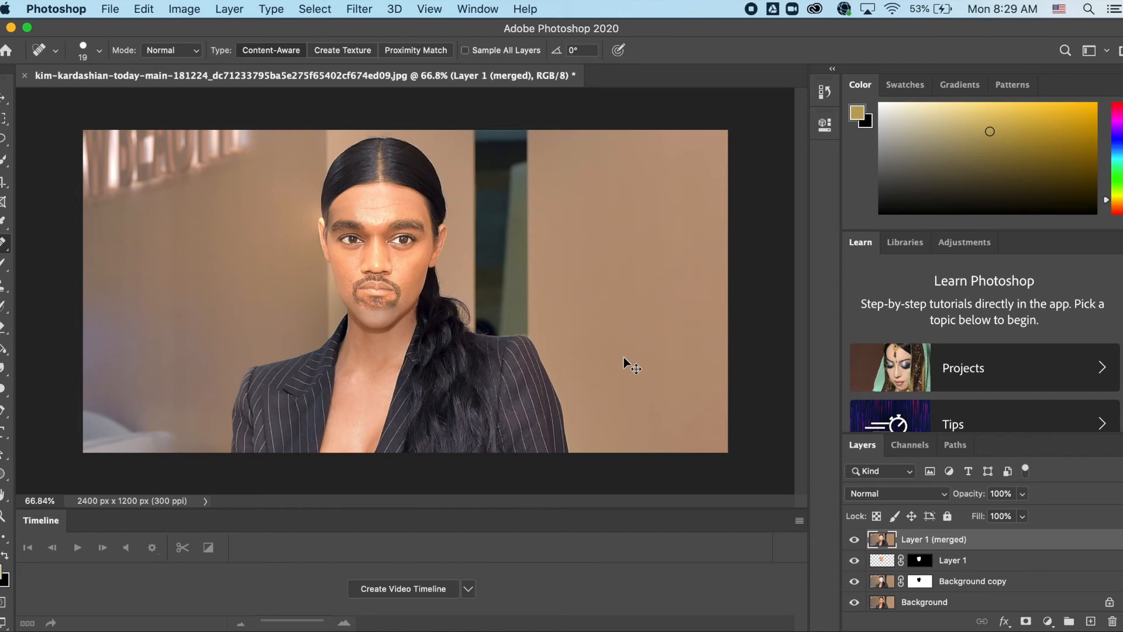
key("super+z")
key("super+z")
key("super+z")
Save the layered document to the Desktop in Photoshop format, named with the last name followed by _Faceswap
left_click(108, 9)
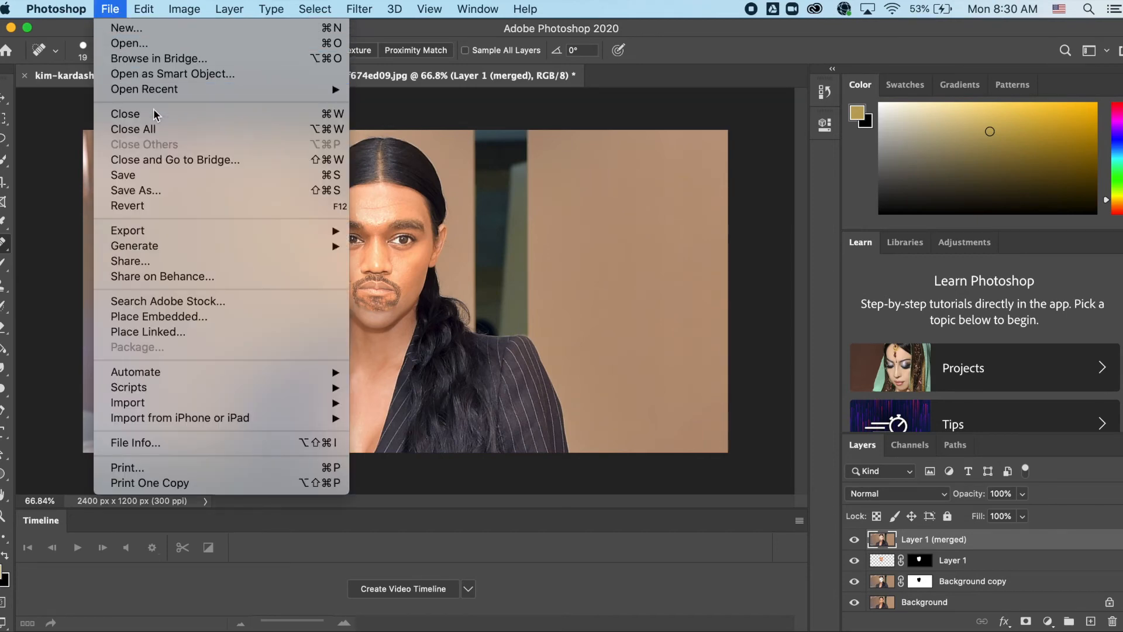
left_click(168, 192)
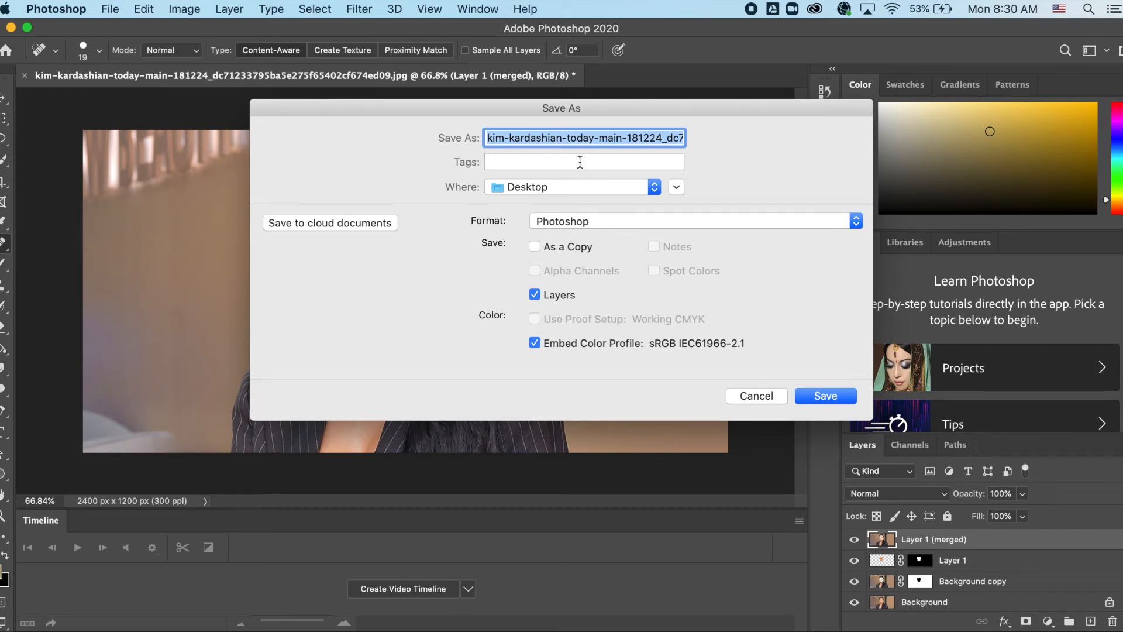
type("Vankampen_")
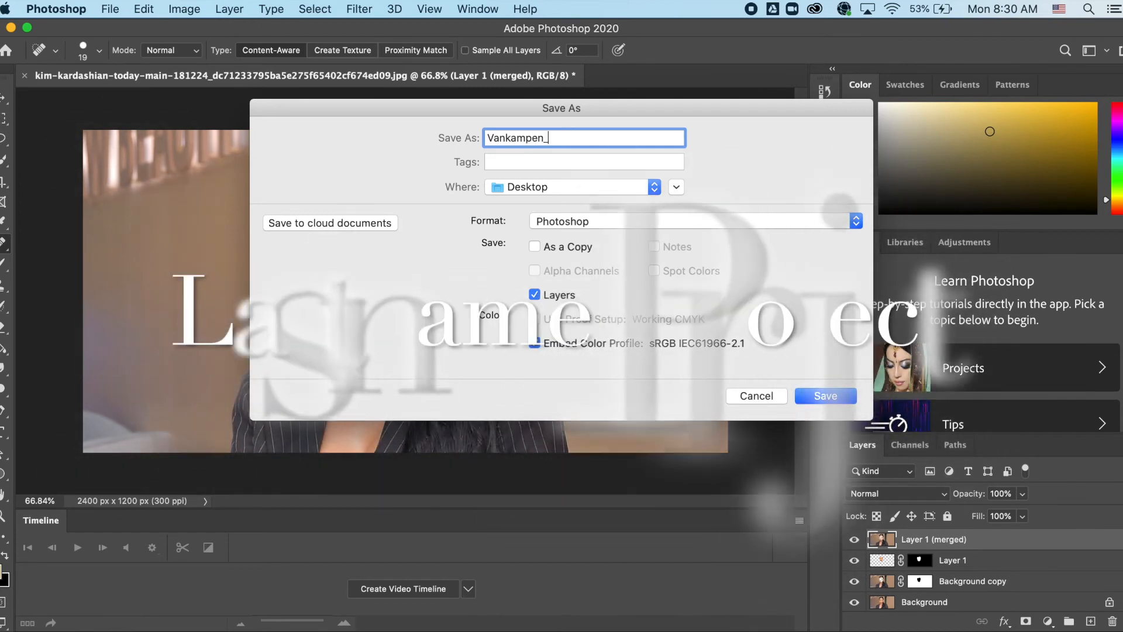
type("Faceswap")
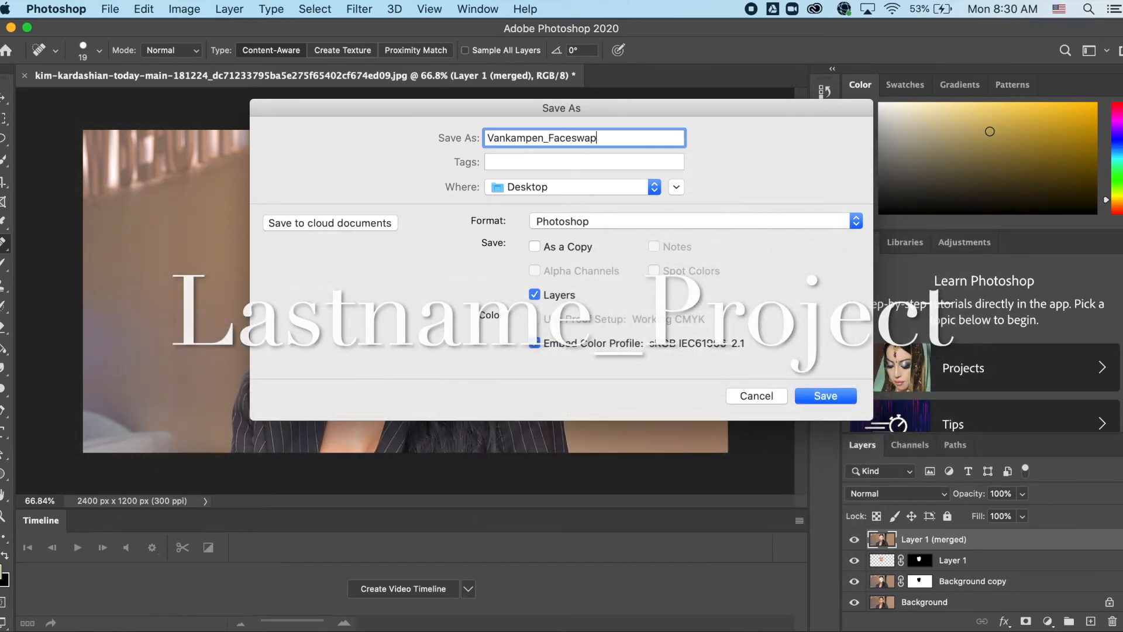
left_click(837, 394)
left_click(759, 286)
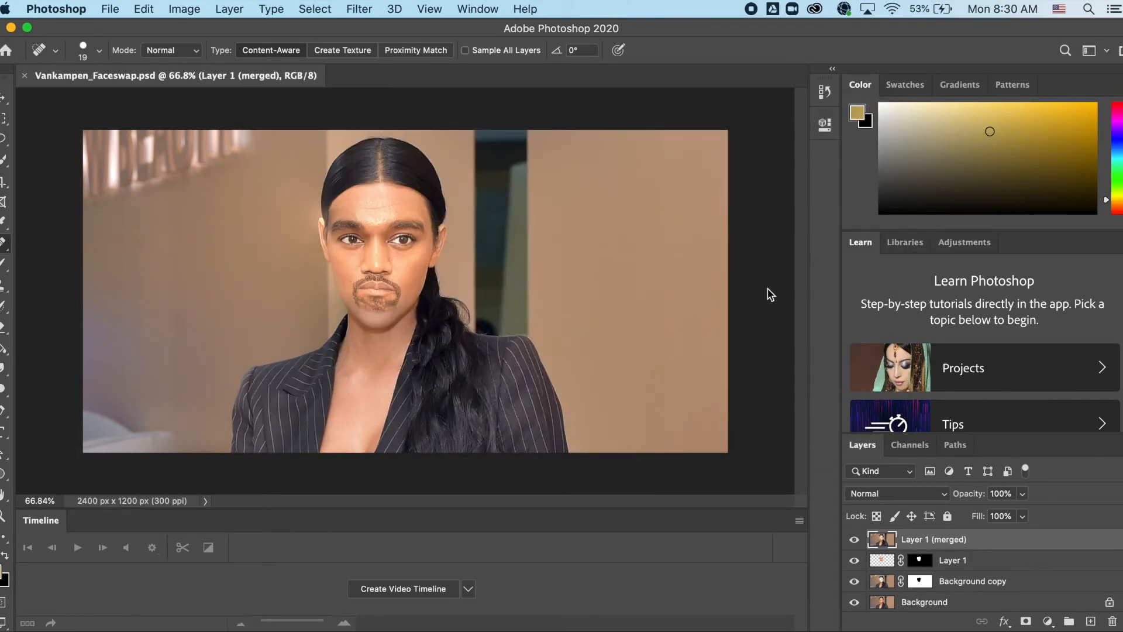
Save a JPEG copy of the face swap to the Desktop under the same file name
left_click(117, 8)
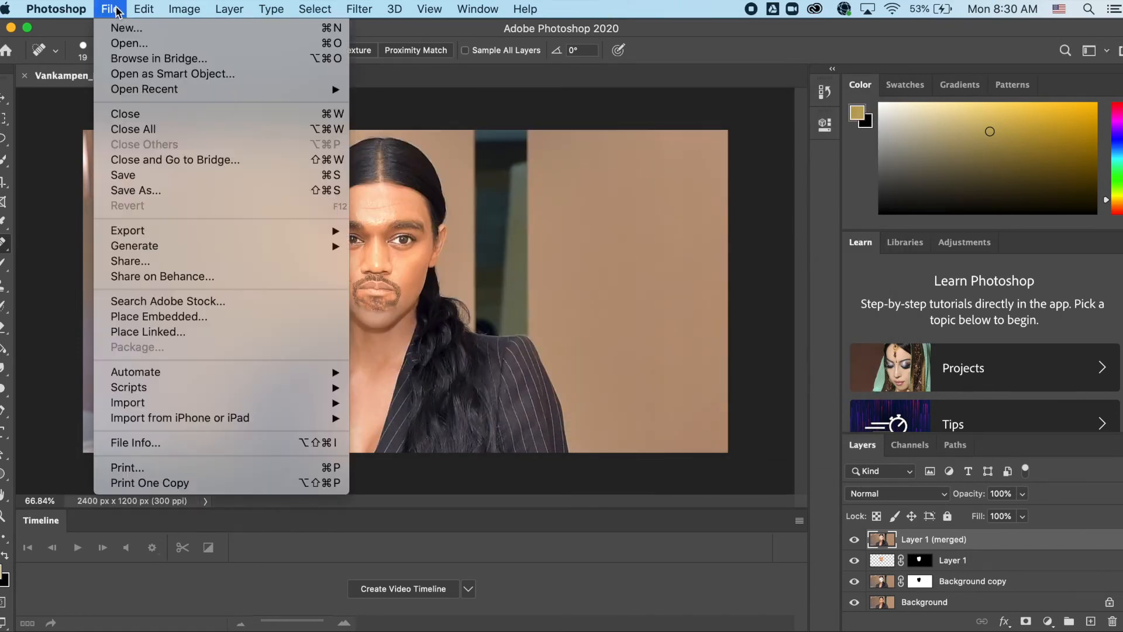
left_click(136, 190)
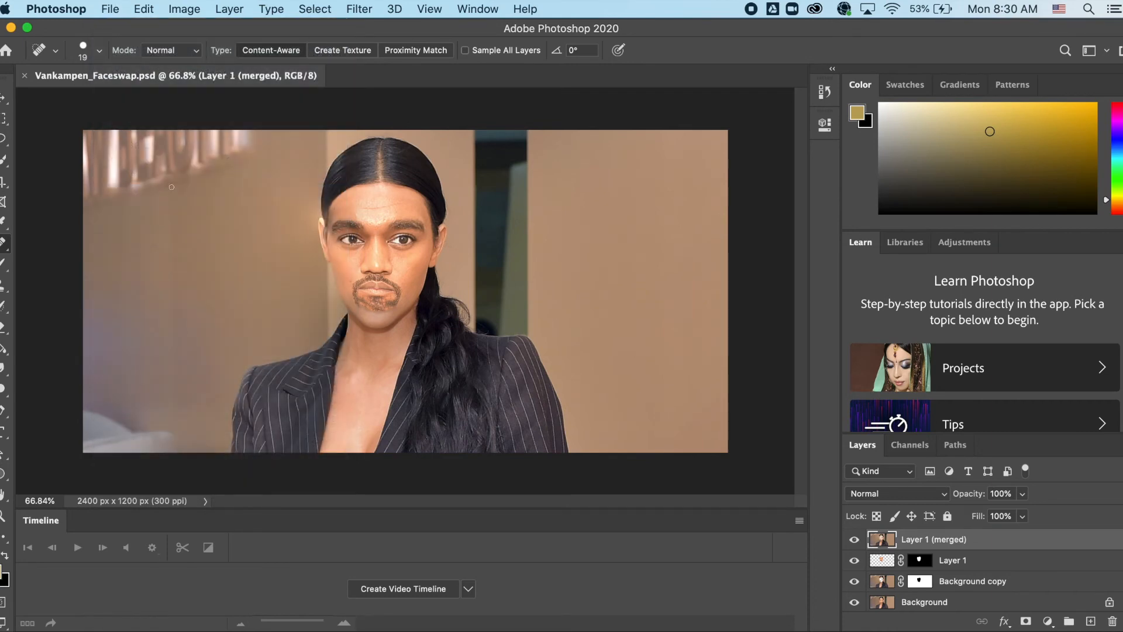
left_click(599, 226)
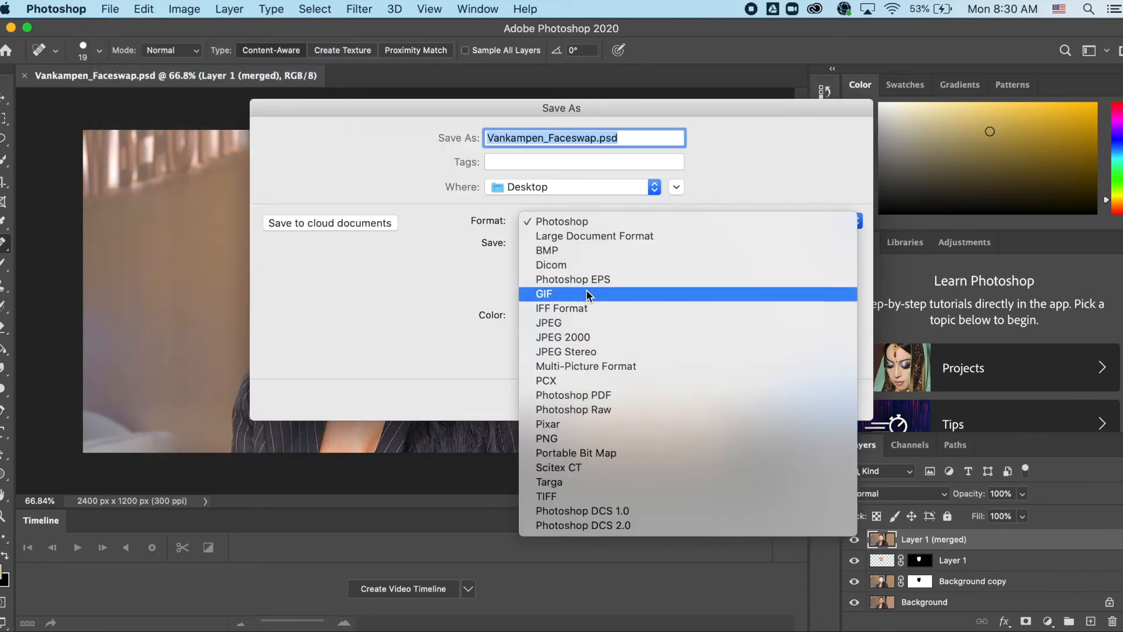
left_click(588, 320)
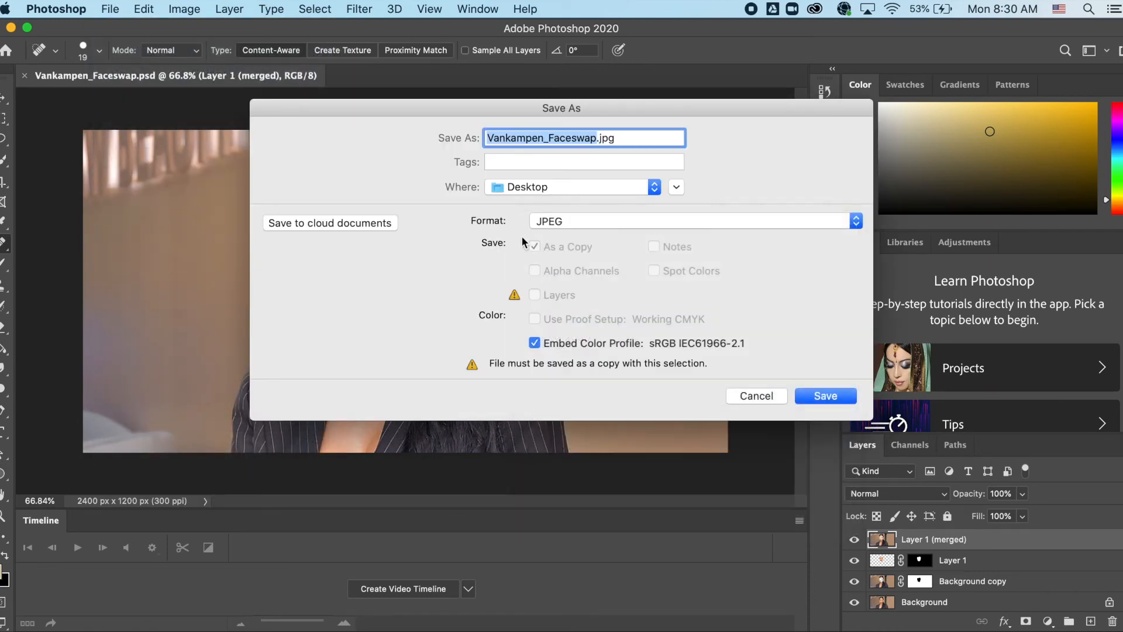
left_click(840, 397)
left_click(659, 171)
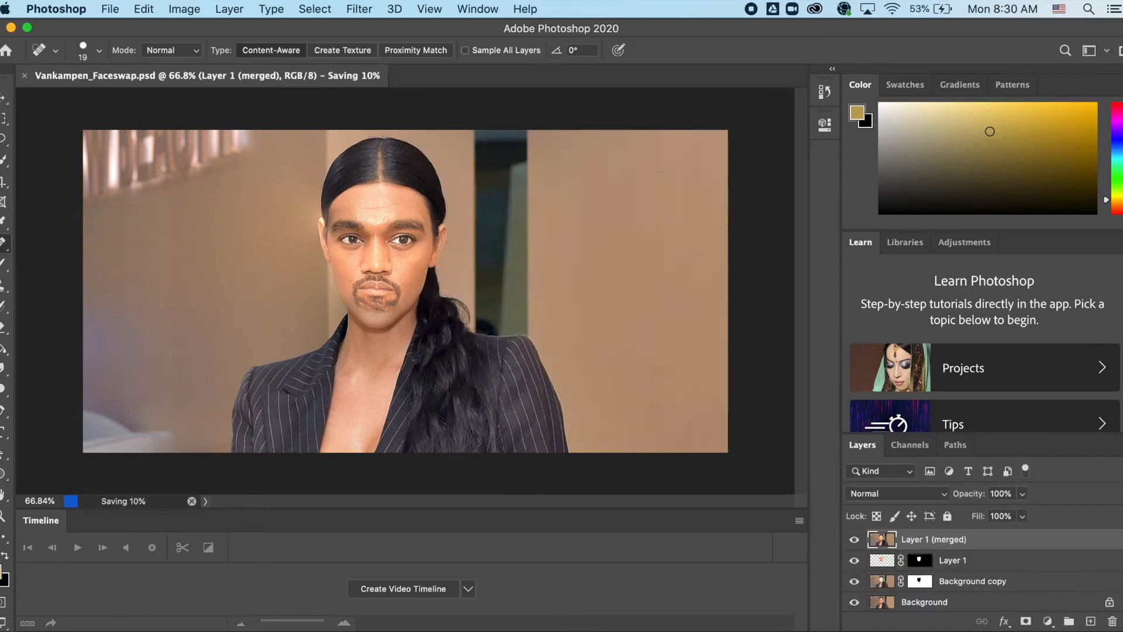
Create a new document 15 inches wide and 15 inches high
left_click(107, 8)
left_click(126, 33)
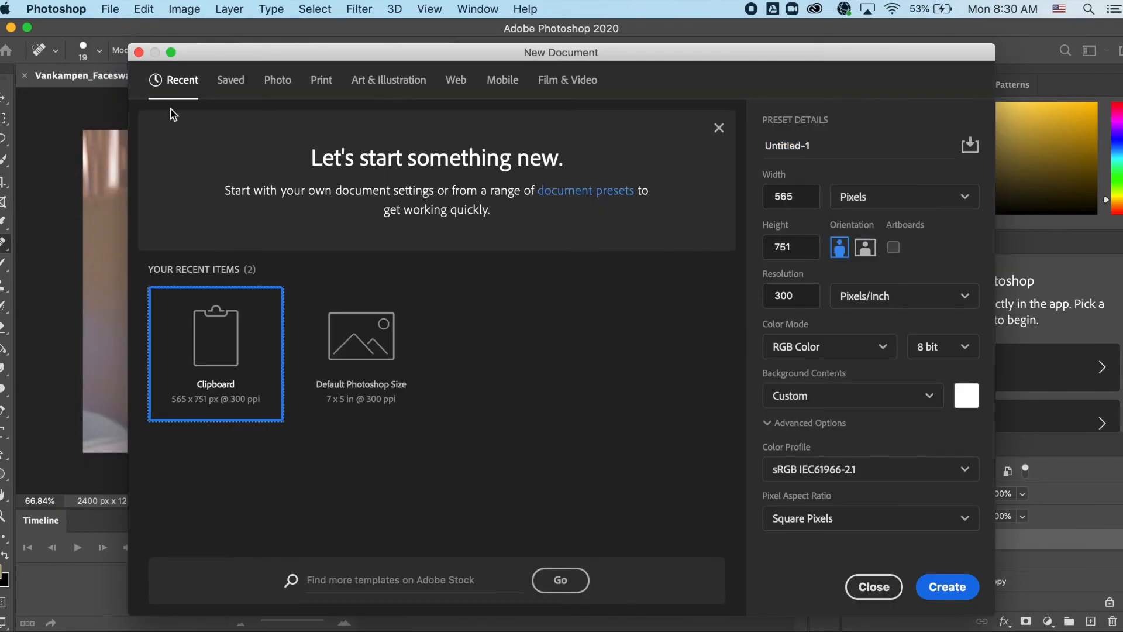
left_click(891, 200)
left_click(895, 255)
left_click(814, 199)
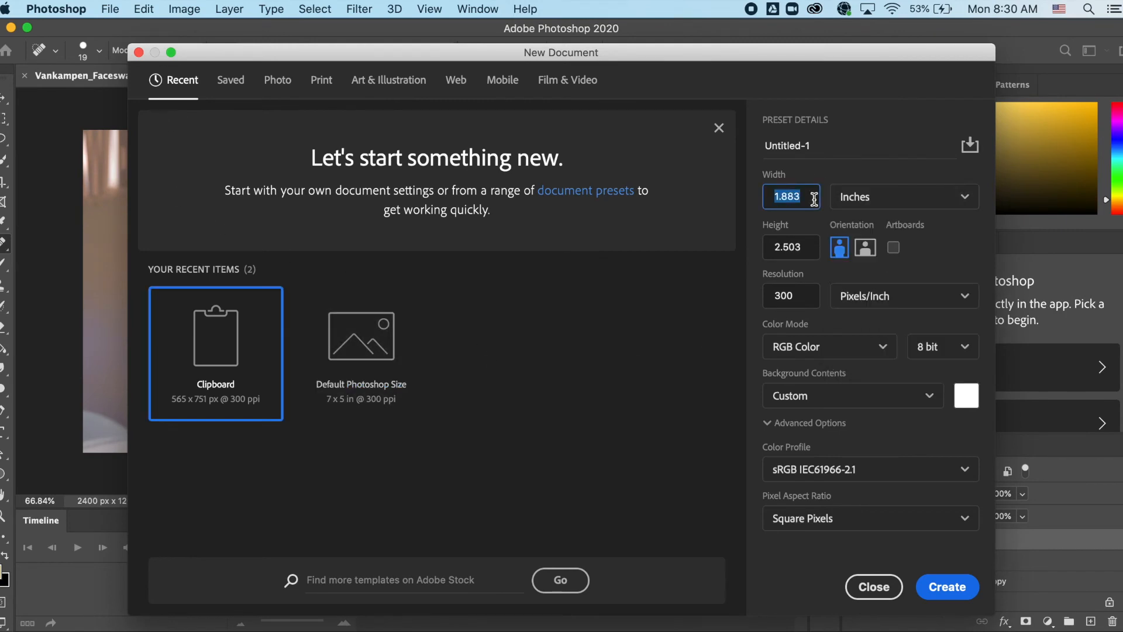
type("15")
key("Tab")
key("Tab")
type("15")
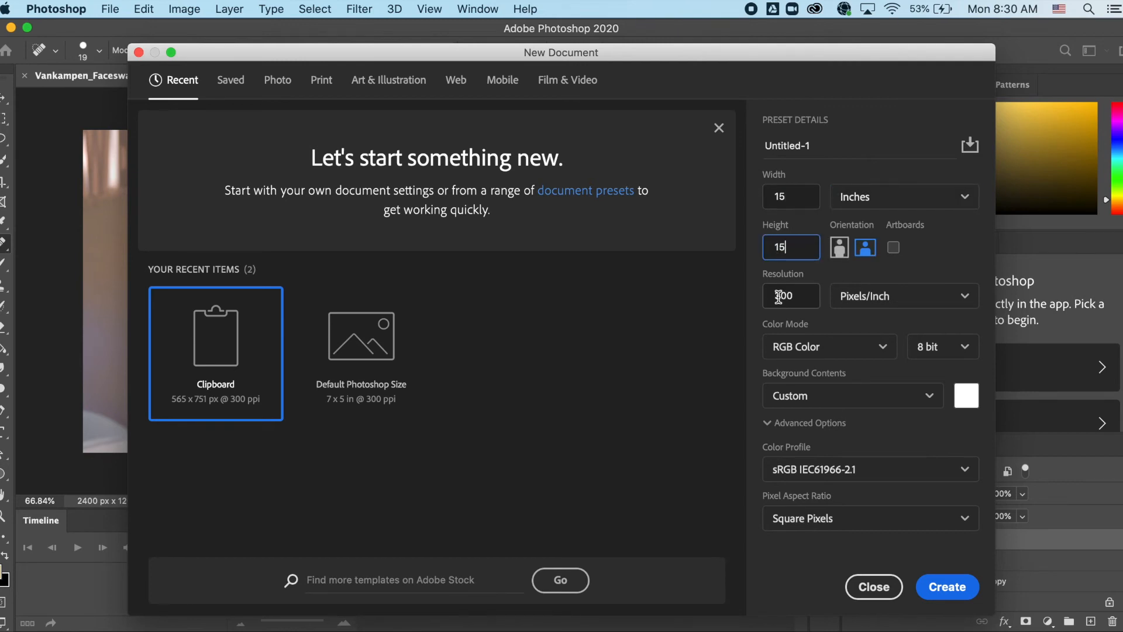
left_click(947, 587)
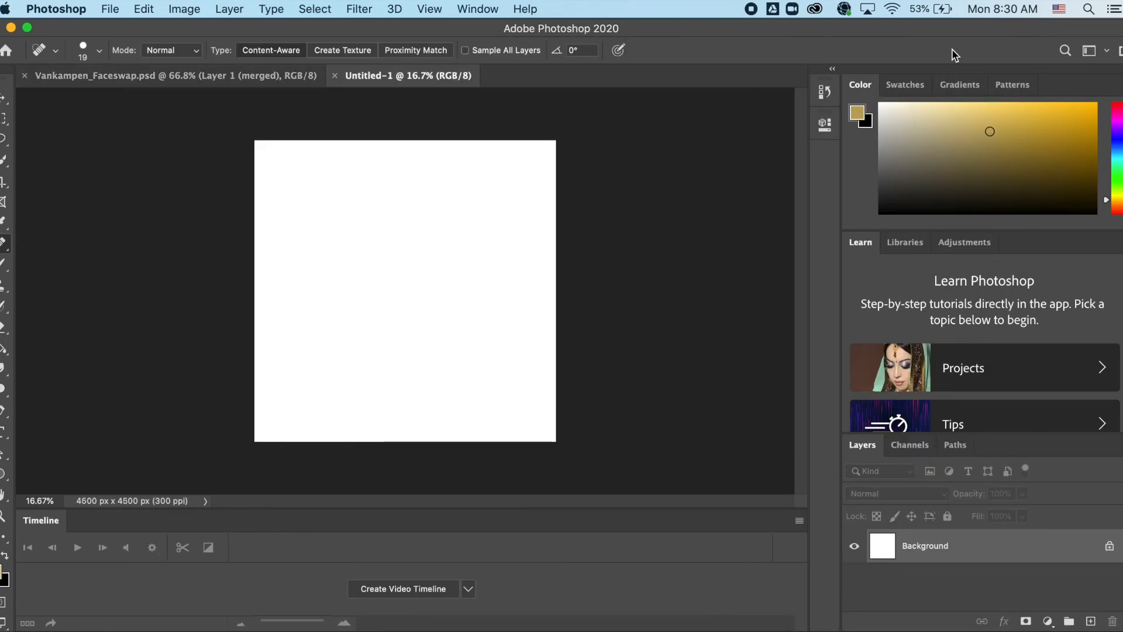
Place the face swap JPEG from the Desktop into the new document, aligned to the canvas's upper-left corner
left_click(111, 10)
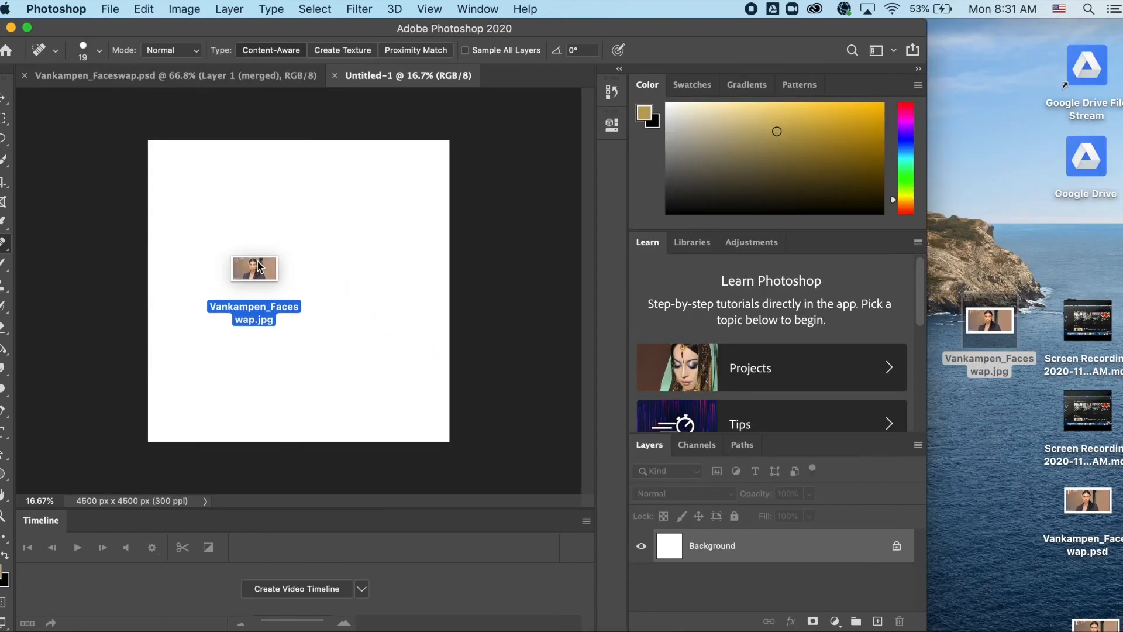
left_click_drag(251, 260, 257, 263)
left_click_drag(929, 26, 1122, 26)
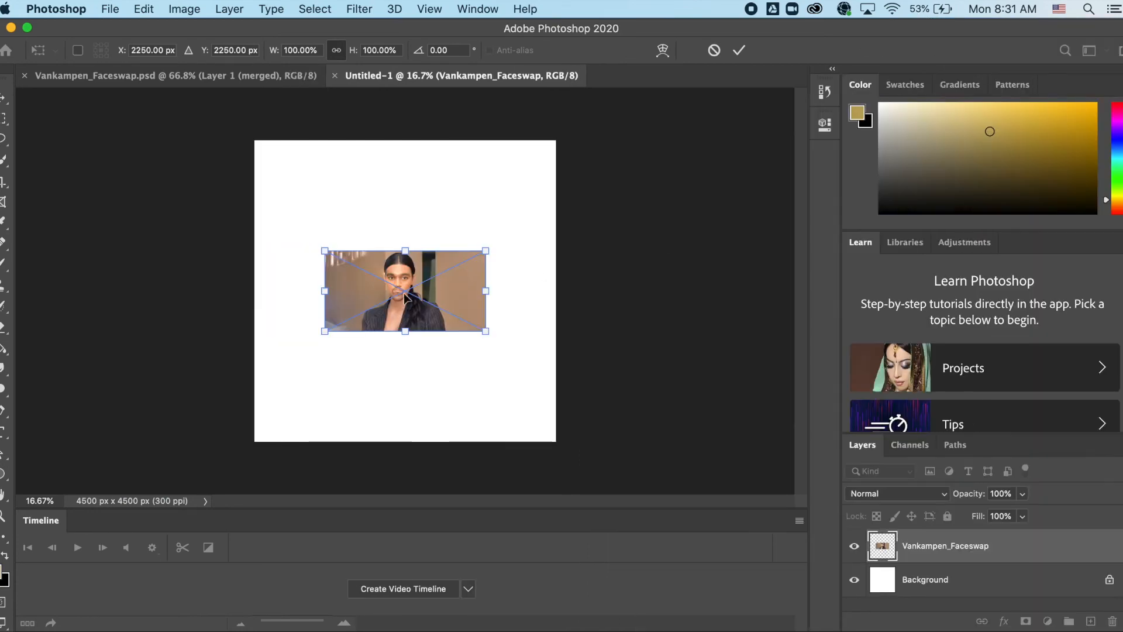
mouse_move(406, 284)
left_mouse_down()
mouse_move(344, 204)
mouse_move(336, 173)
left_mouse_up()
key("Return")
Duplicate the placed portrait layer and position the copy directly beneath the original
key("j")
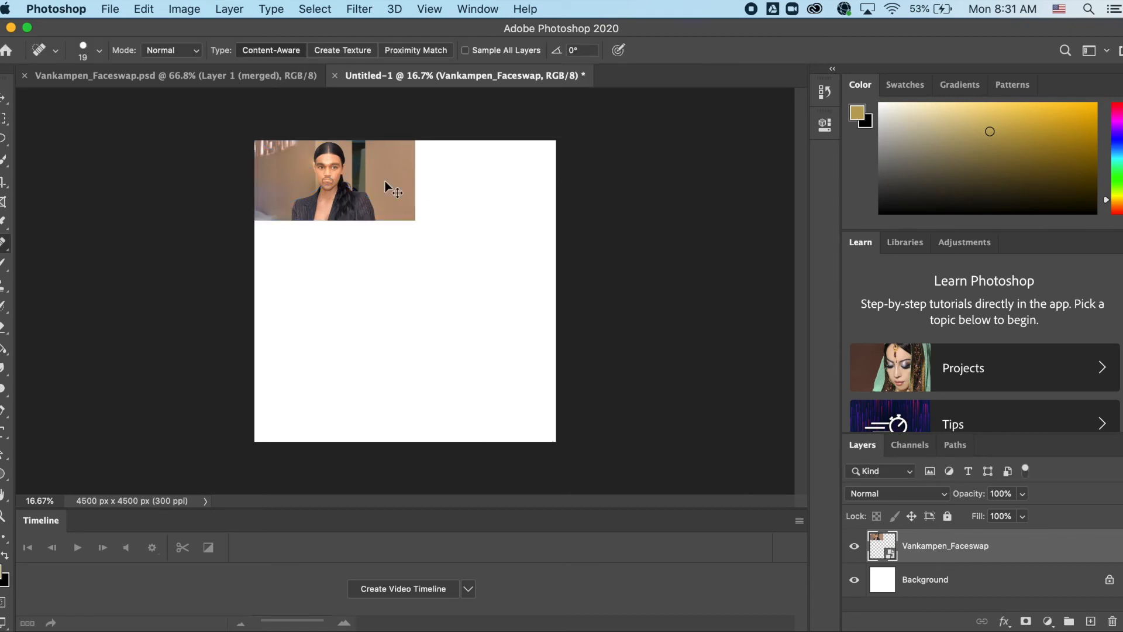
key("super+j")
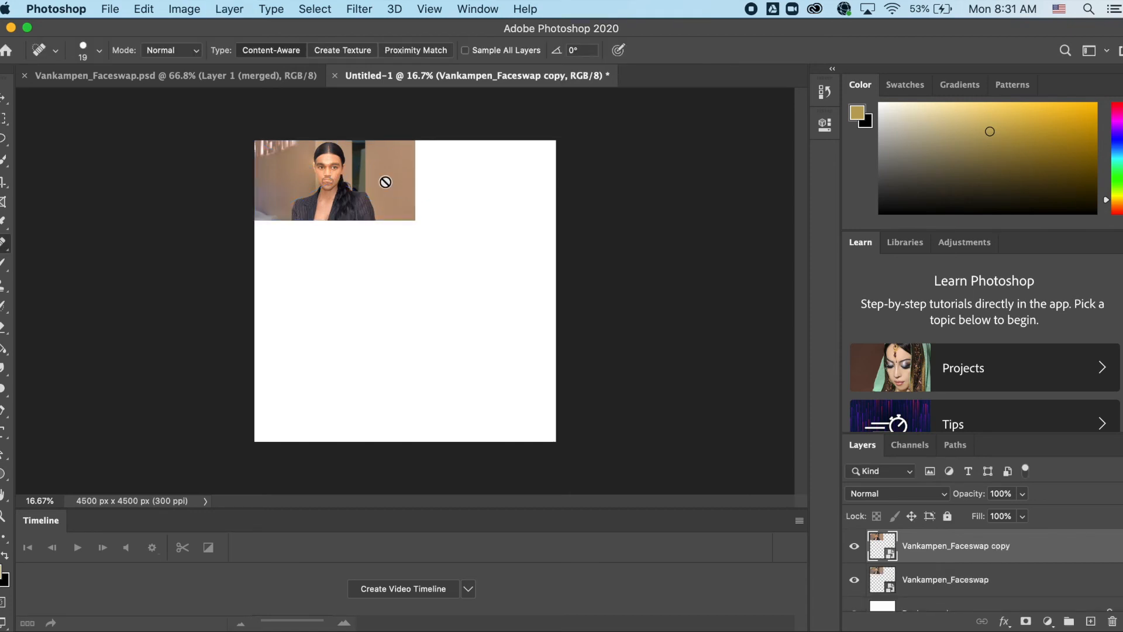
left_click(3, 99)
left_click_drag(262, 178, 293, 251)
key("super")
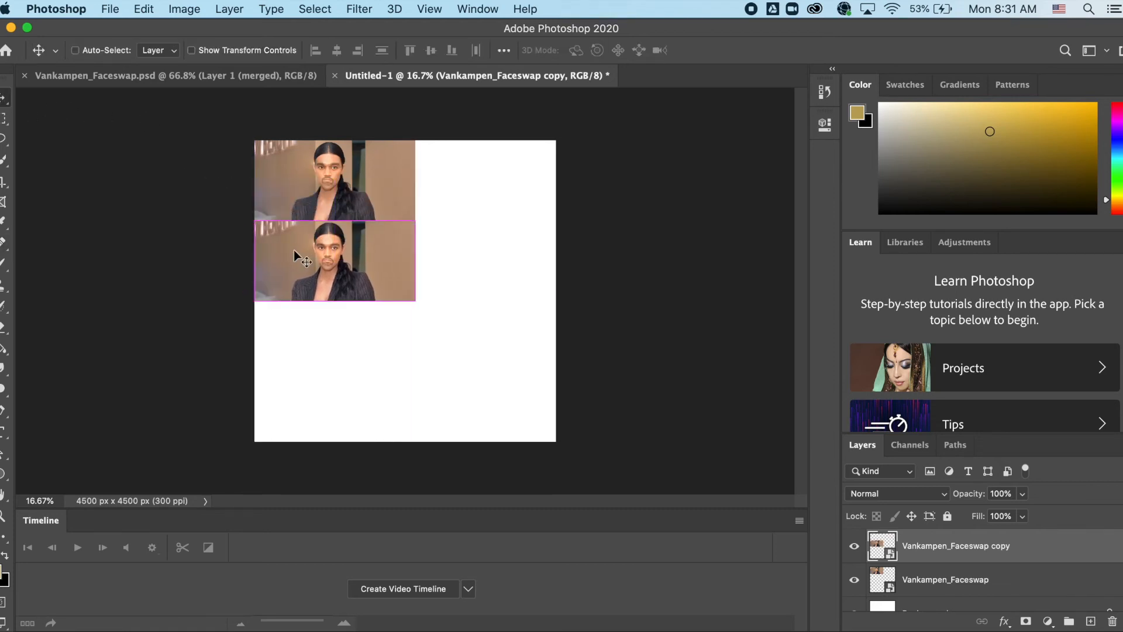
Make two more portrait copies and place them beside the first pair to complete a two-by-two grid
key("super+j")
left_click_drag(306, 239, 469, 170)
key("super+j")
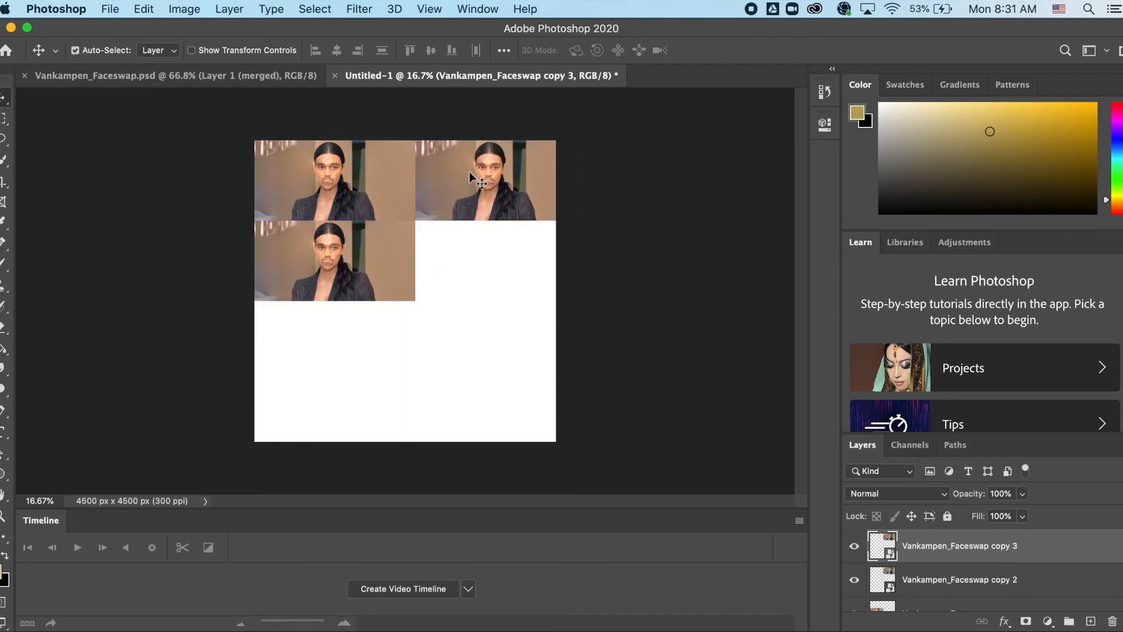
left_click_drag(379, 207, 389, 205)
left_click(482, 192, "super")
left_click_drag(482, 192, 480, 272)
left_click_drag(361, 201, 353, 200)
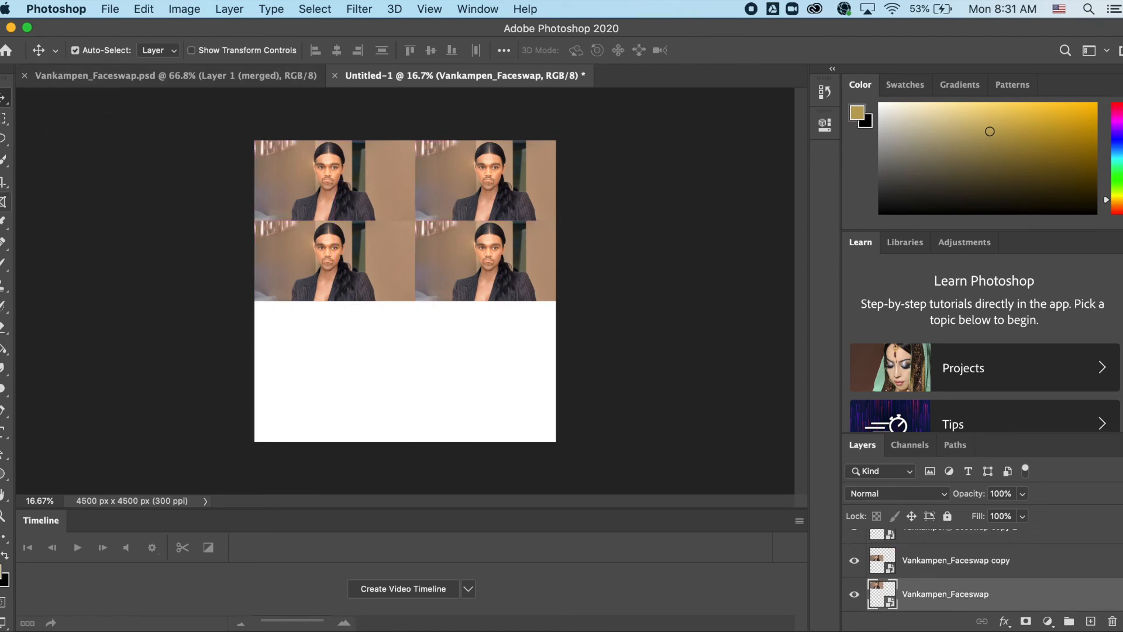
Crop the canvas to the four-portrait grid at 4800 x 2400 px, extending it to fit the right-hand copies fully
left_click(3, 182)
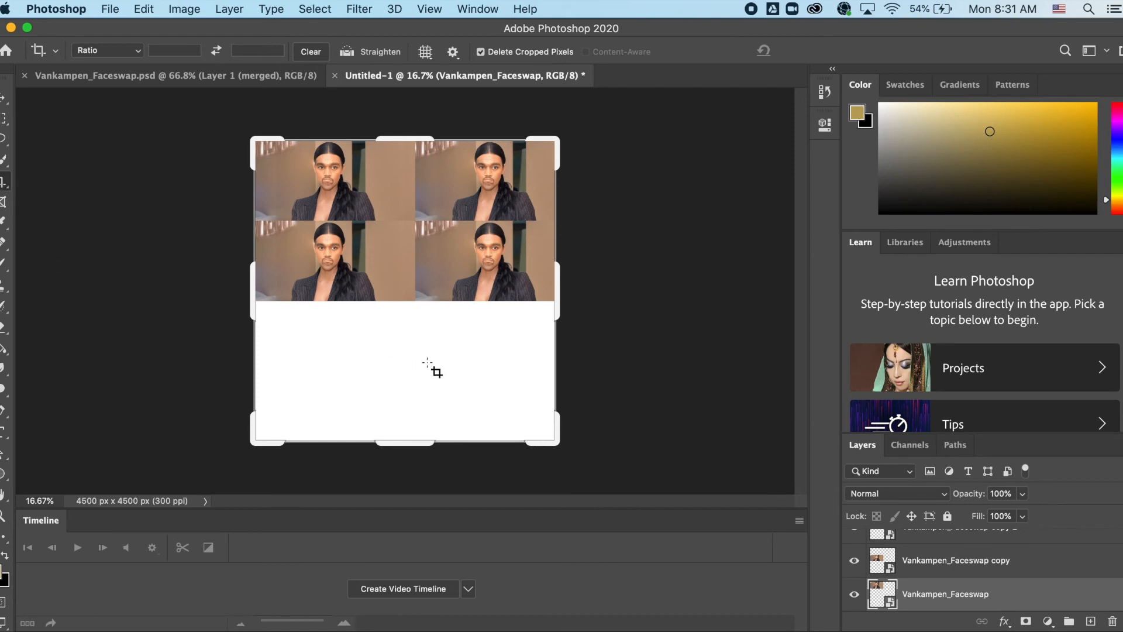
left_click_drag(550, 440, 564, 371)
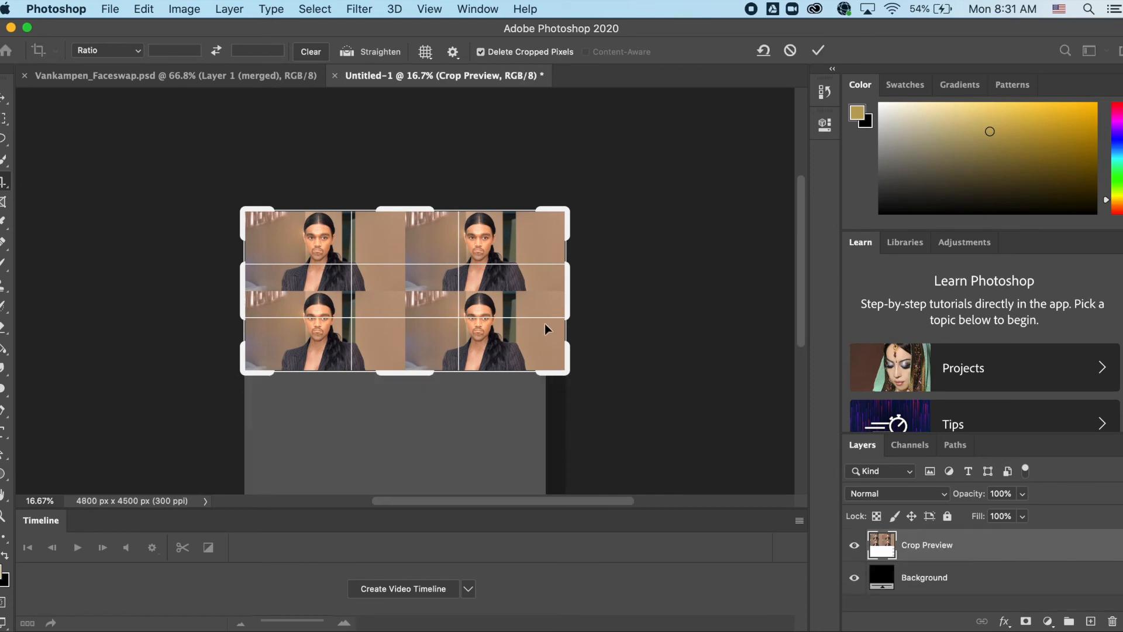
key("Return")
scroll(129, 114, "up", 5)
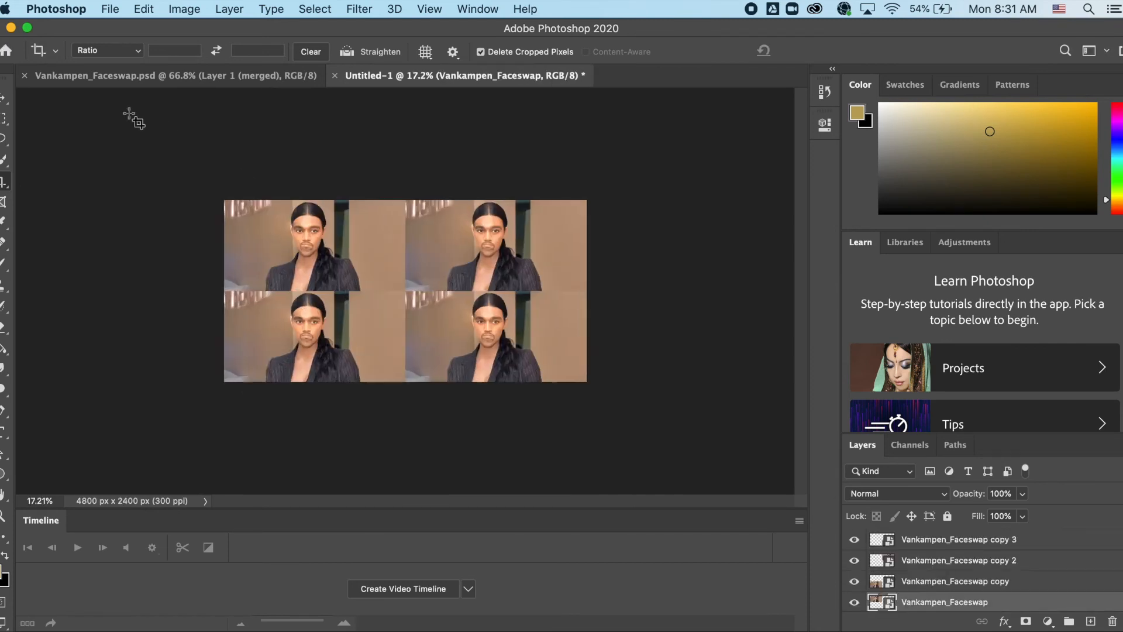
scroll(129, 113, "up", 1)
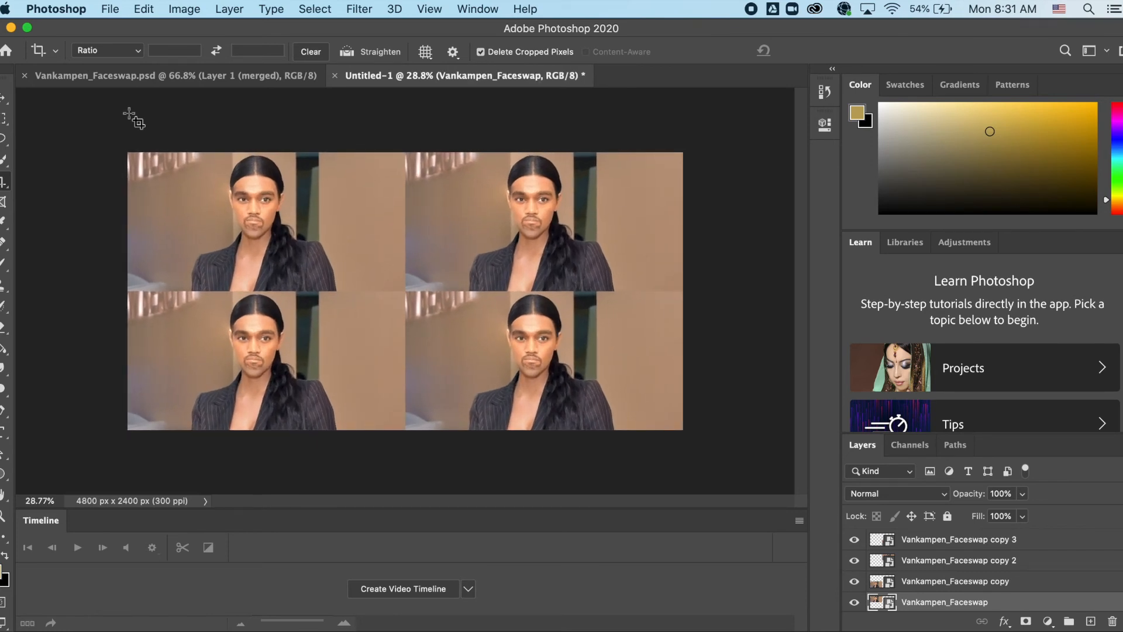
Open the upper-left portrait layer in the Filter Gallery and choose the Note Paper filter from the Sketch group
left_click(6, 98)
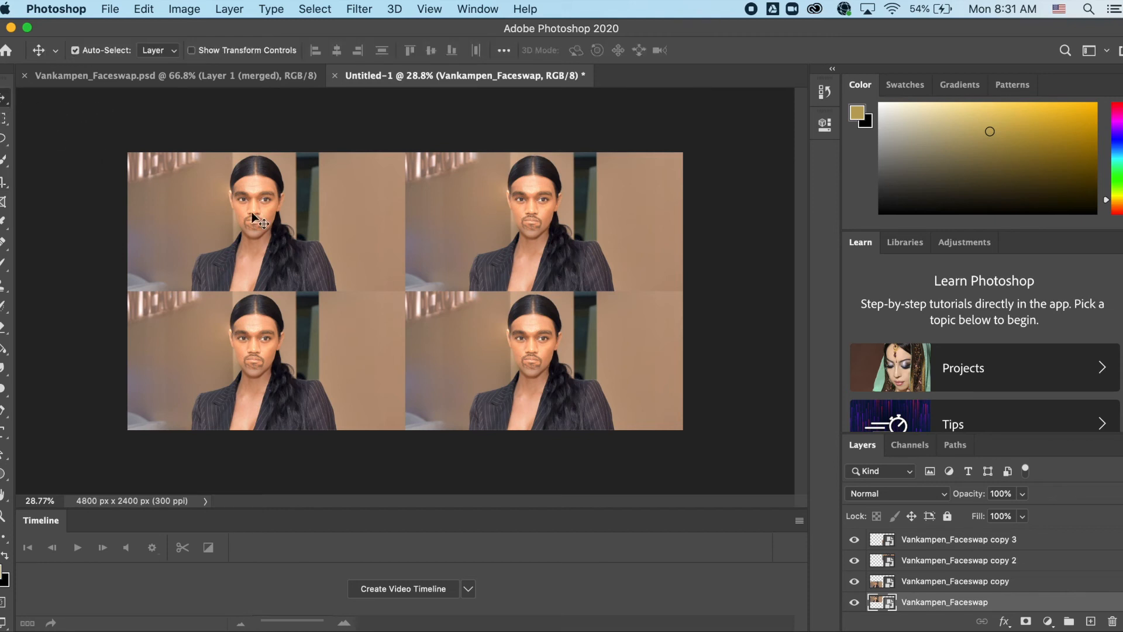
left_click(290, 329)
left_click(468, 332)
left_click(472, 247)
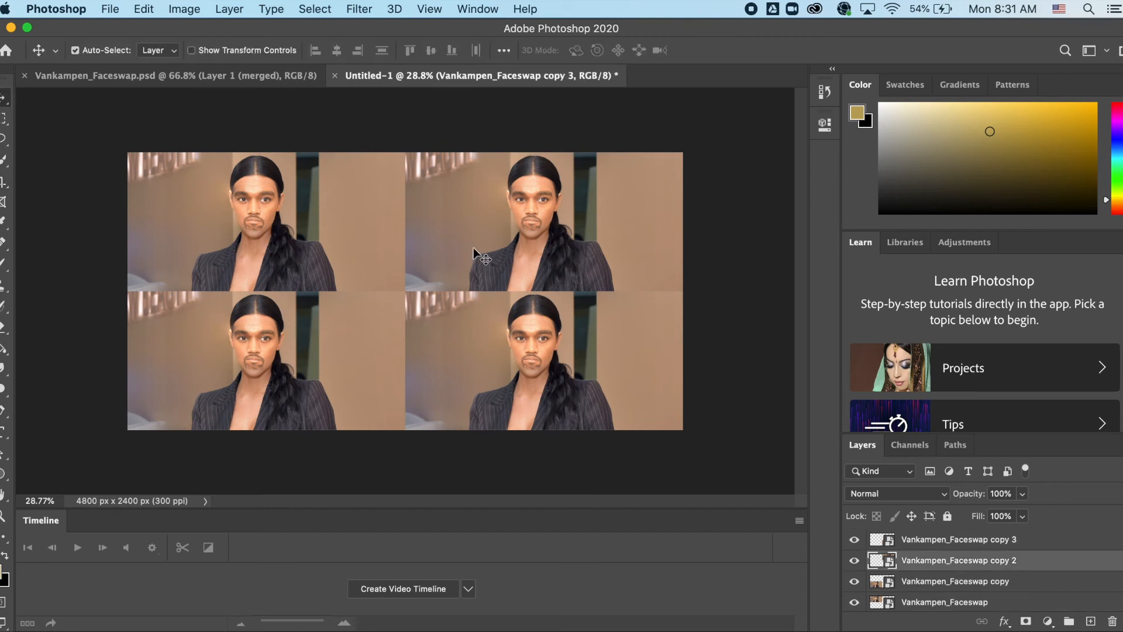
left_click(336, 251)
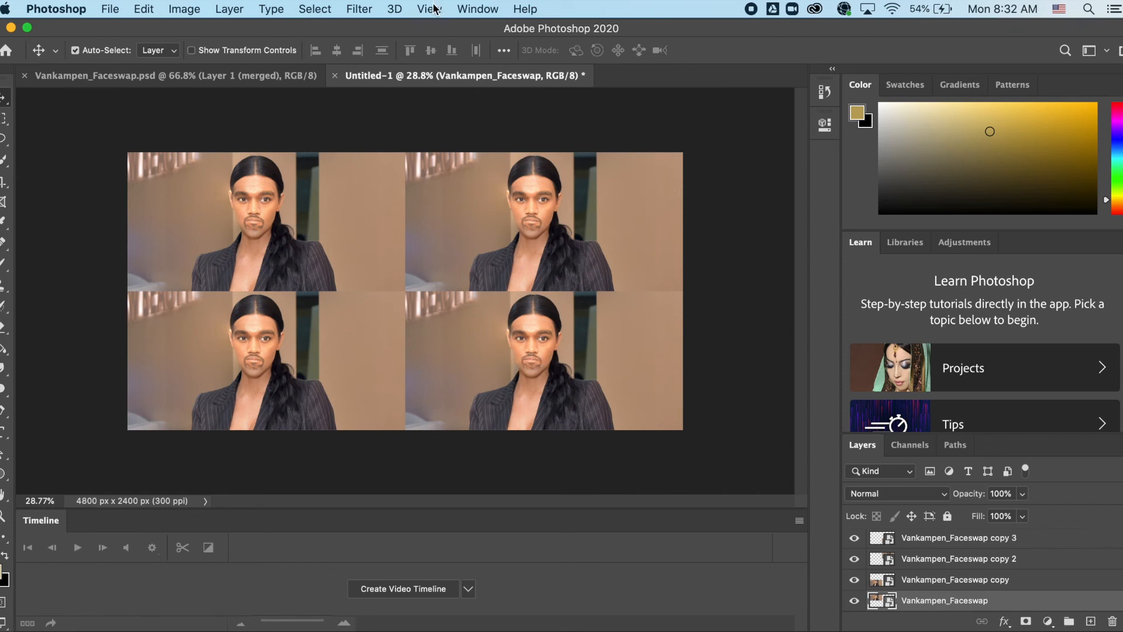
left_click(359, 9)
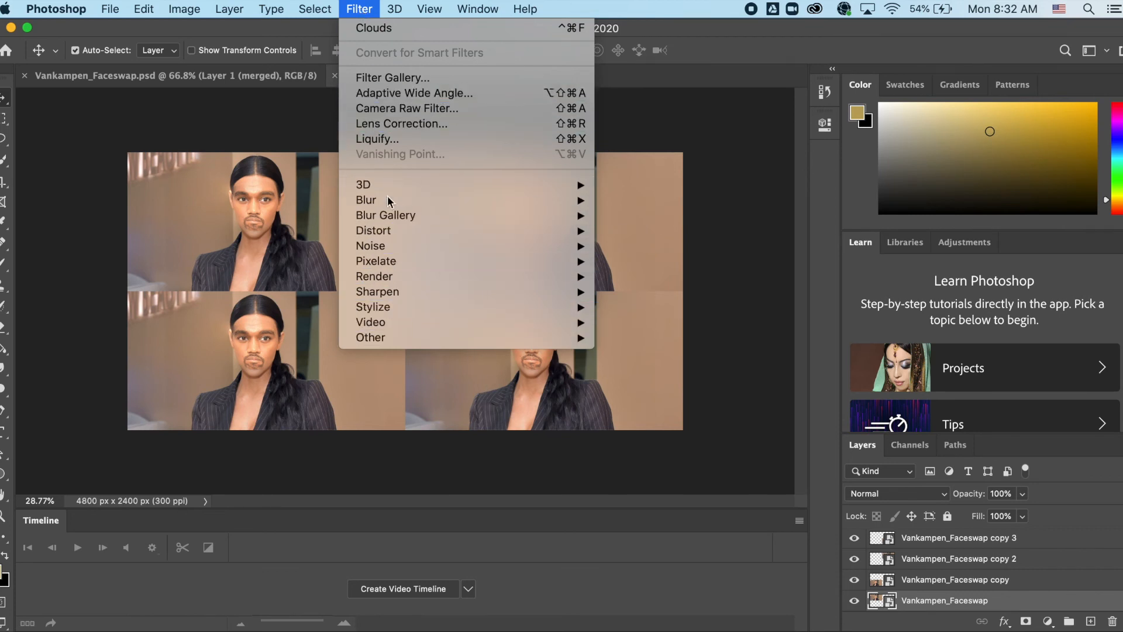
mouse_move(436, 230)
left_click(380, 83)
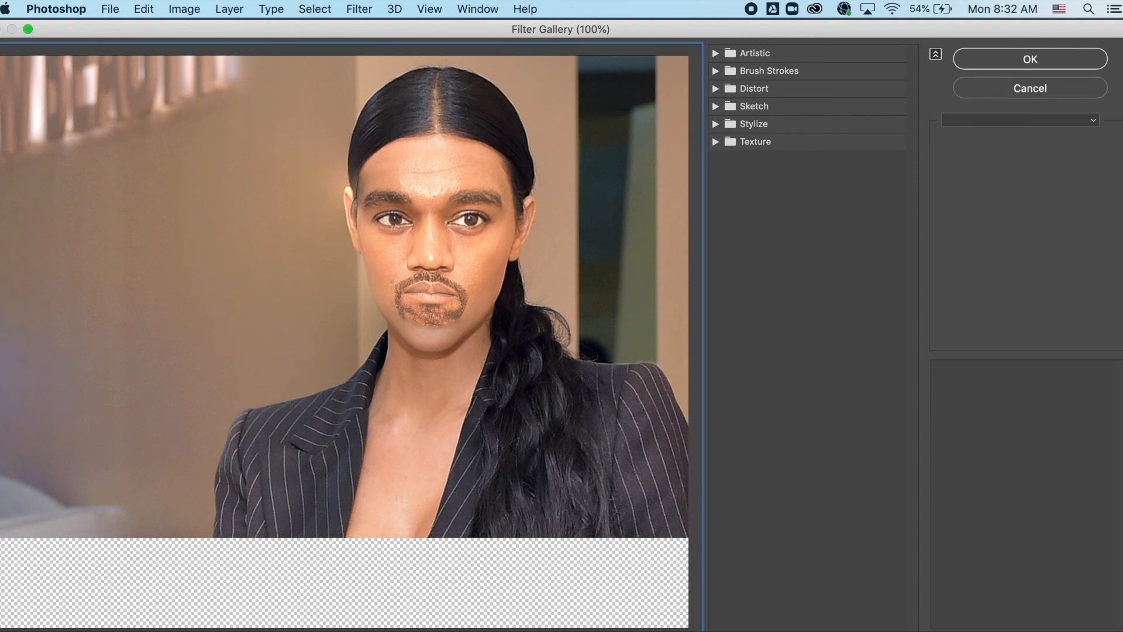
key("super+minus")
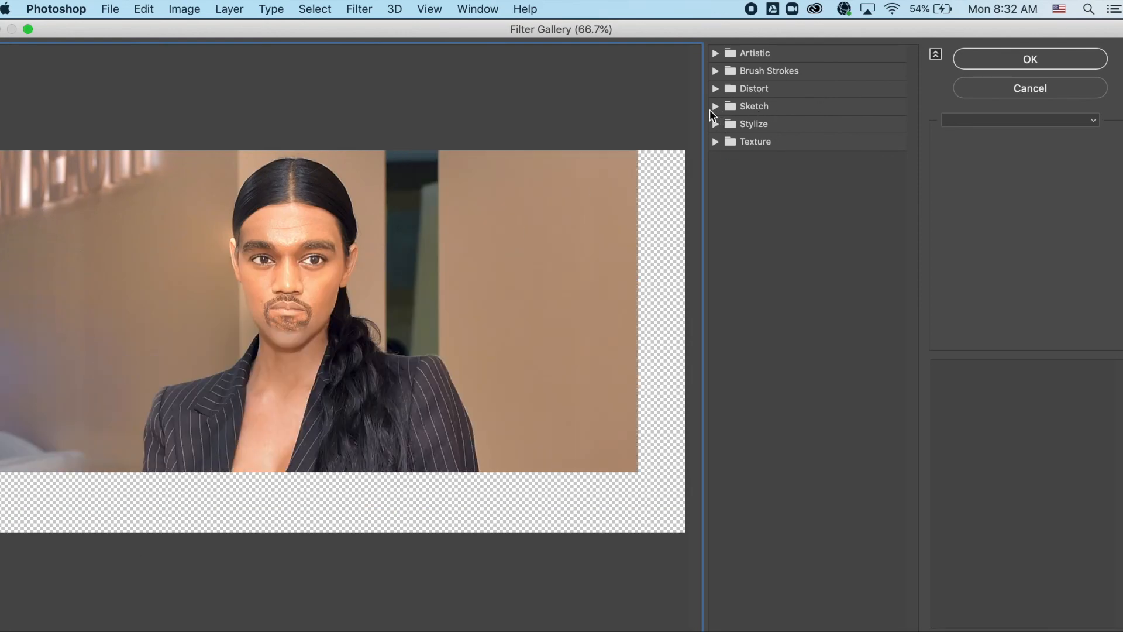
left_click(714, 106)
left_click(741, 134)
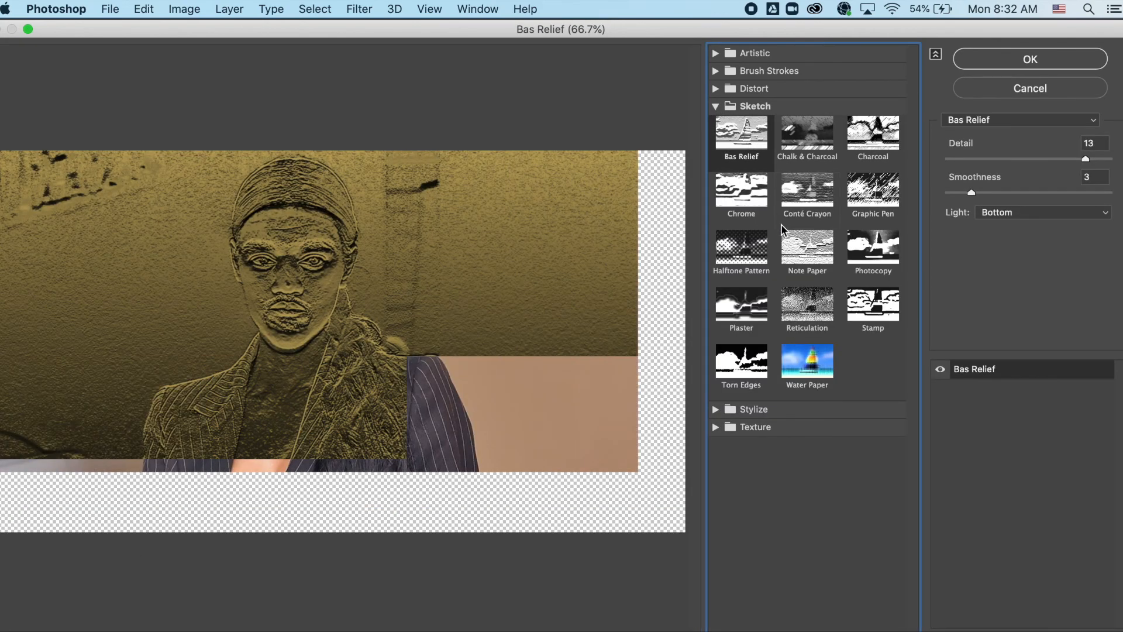
left_click(817, 260)
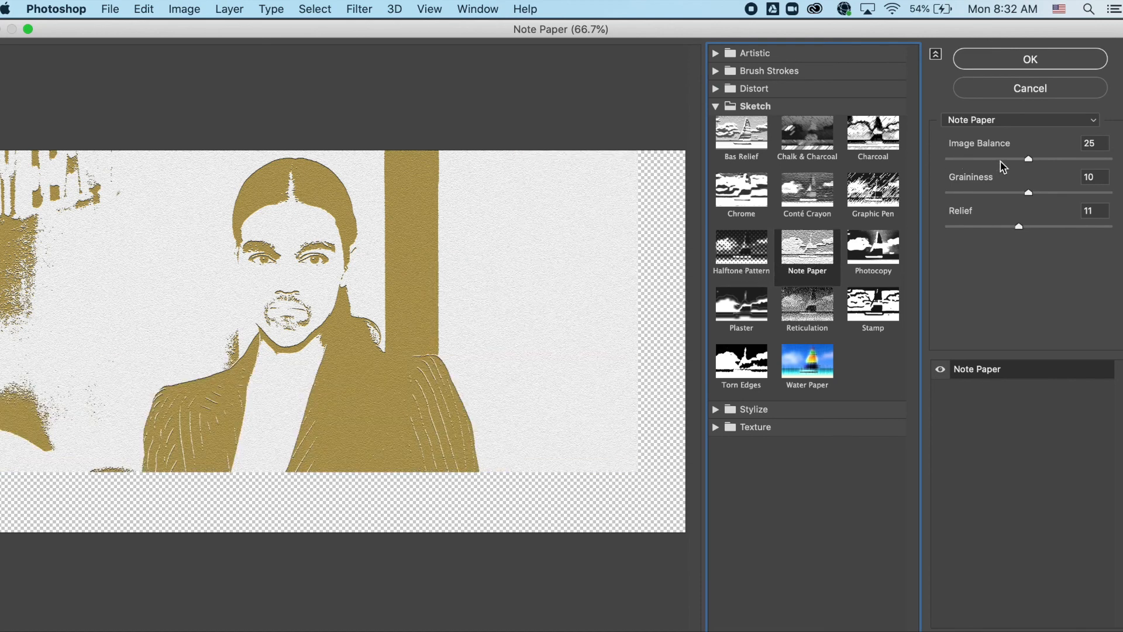
Set Note Paper to image balance 24, graininess 8 and relief 11, and apply it to the upper-left portrait
left_click(1000, 162)
left_click_drag(1024, 193, 1008, 195)
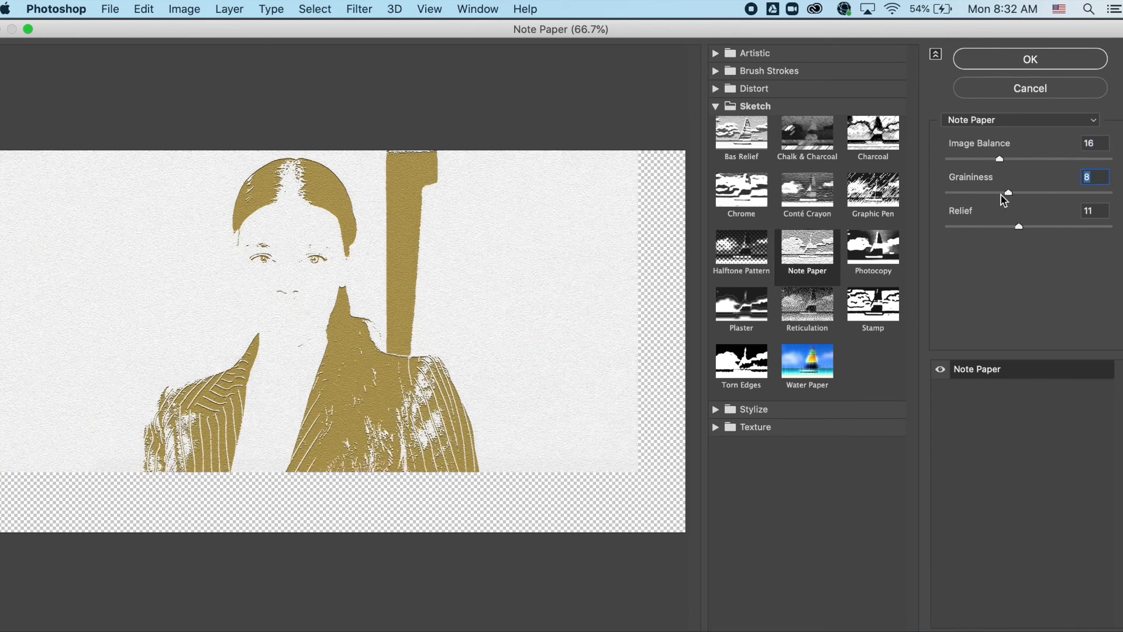
left_click(1027, 159)
left_click(1016, 226)
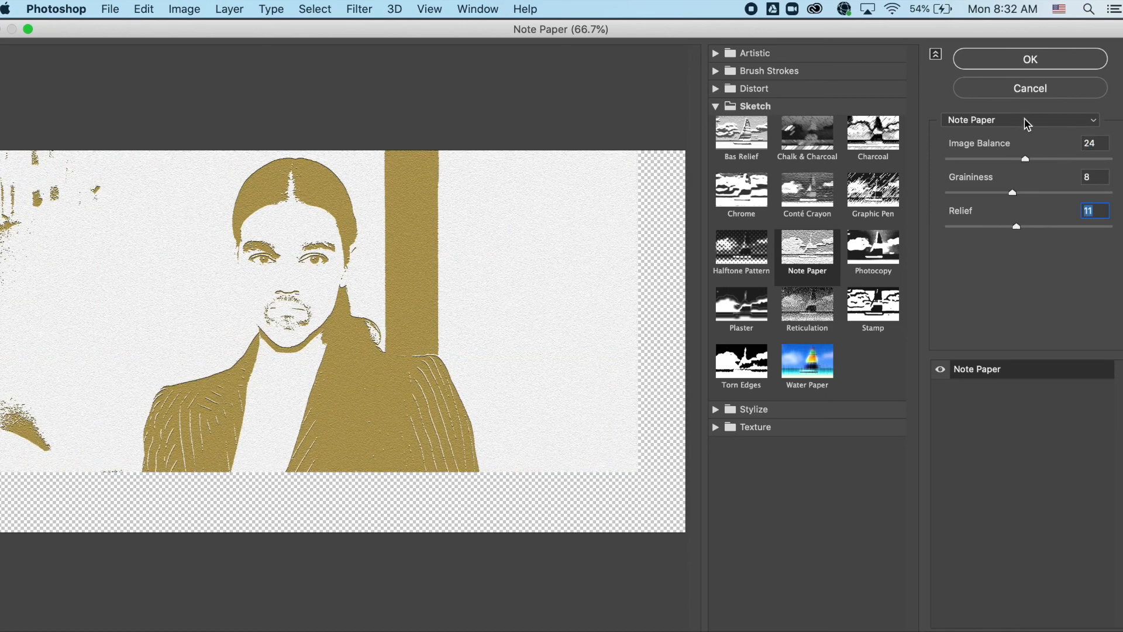
left_click(1024, 119)
left_click(1019, 125)
key("super+z")
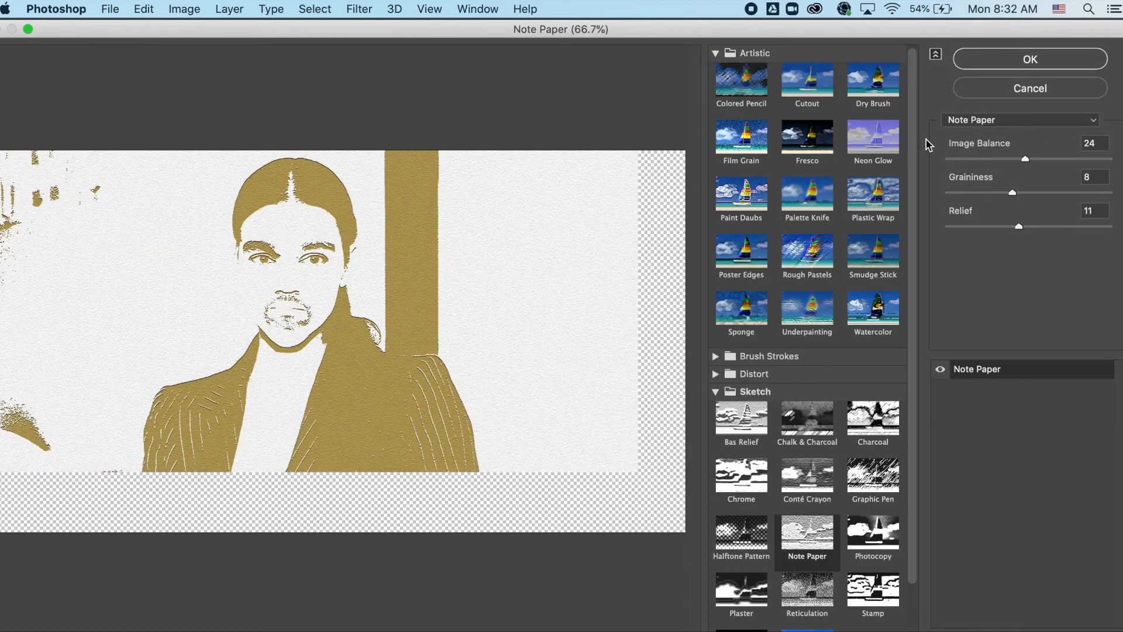
left_click(1031, 61)
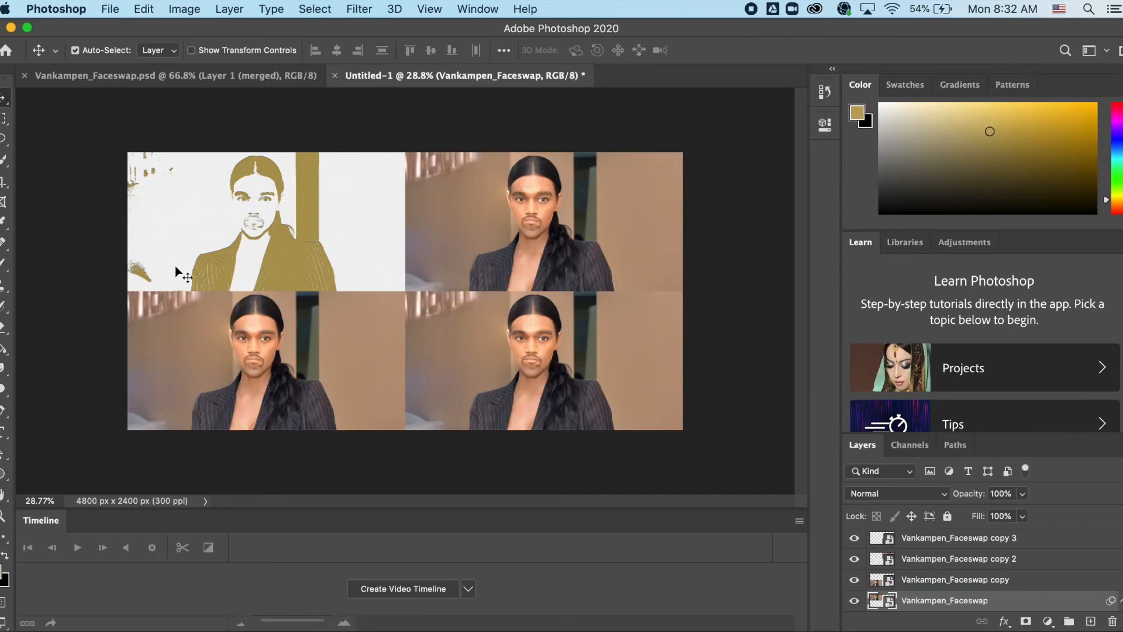
Open the lower-left portrait in the Filter Gallery and preview Torn Edges plus the Craquelure, Stained Glass and Patchwork textures
left_click(280, 348)
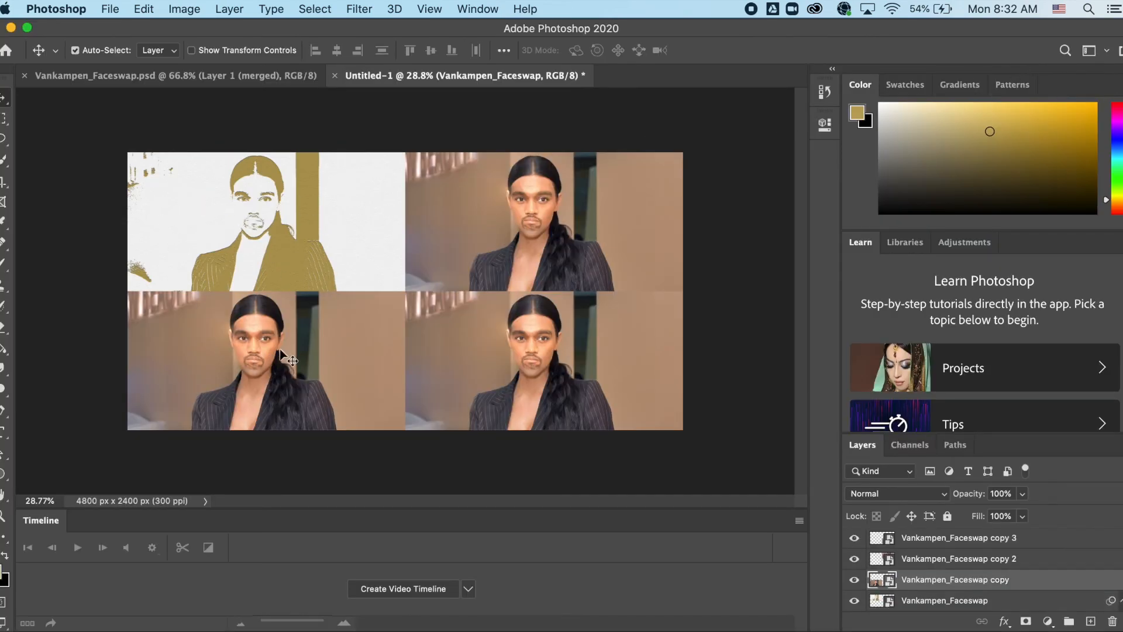
left_click(358, 9)
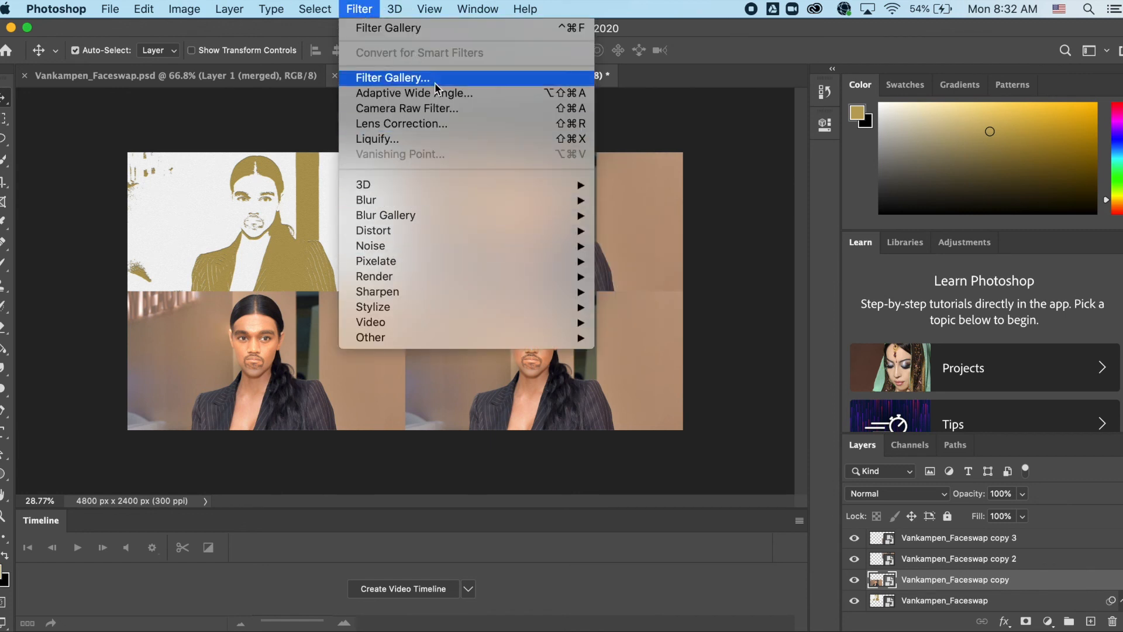
left_click(416, 79)
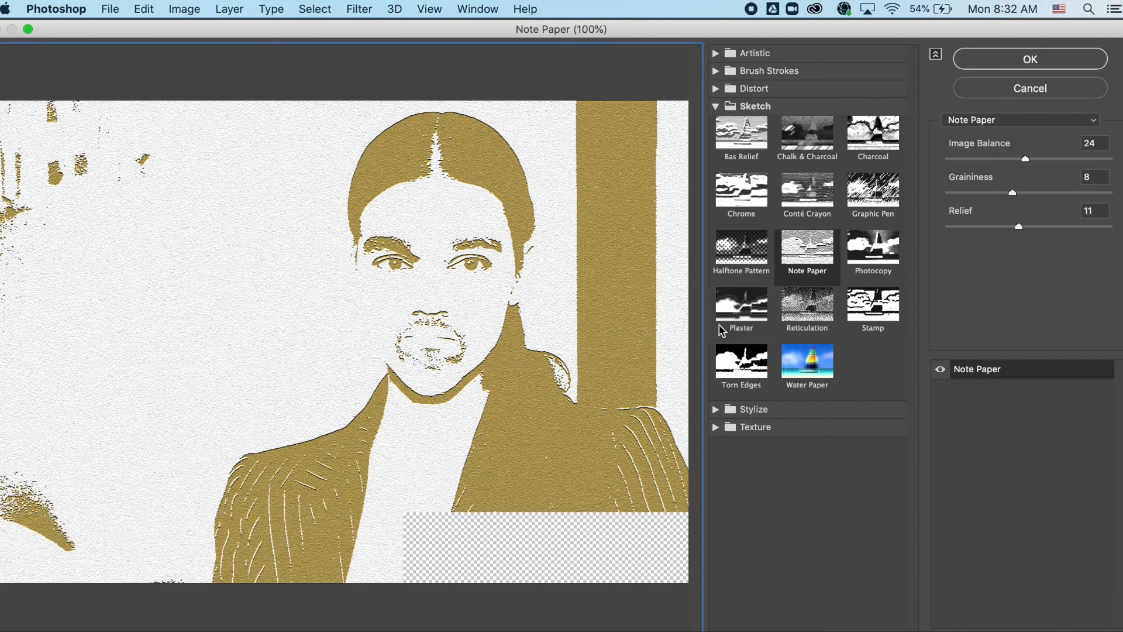
left_click(750, 365)
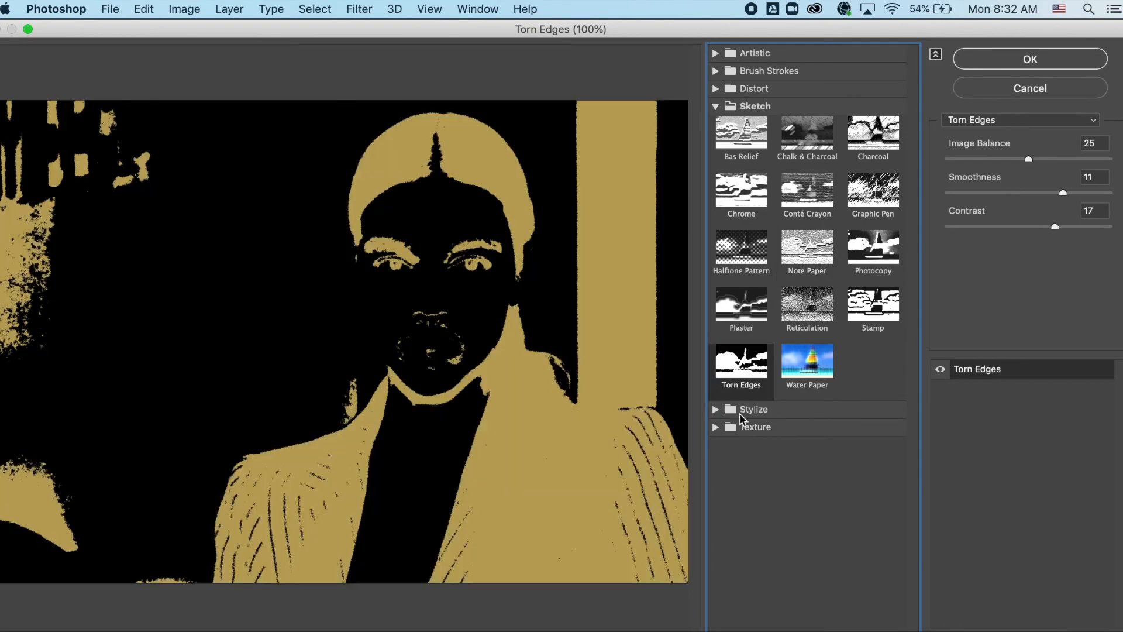
left_click(715, 425)
left_click(753, 467)
left_click(813, 529)
left_click(736, 530)
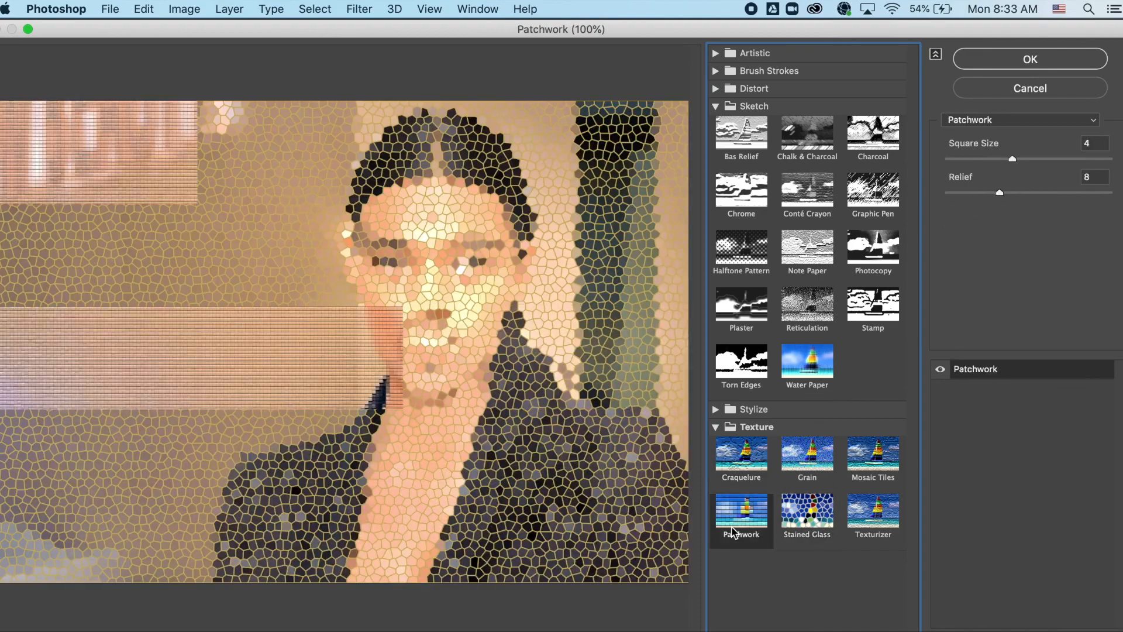
Apply the Texturizer filter to the lower-left portrait with a Canvas texture, 151% scaling, relief 7 and a changed light direction
left_click(898, 508)
left_click_drag(1001, 183, 1056, 183)
left_click(960, 218)
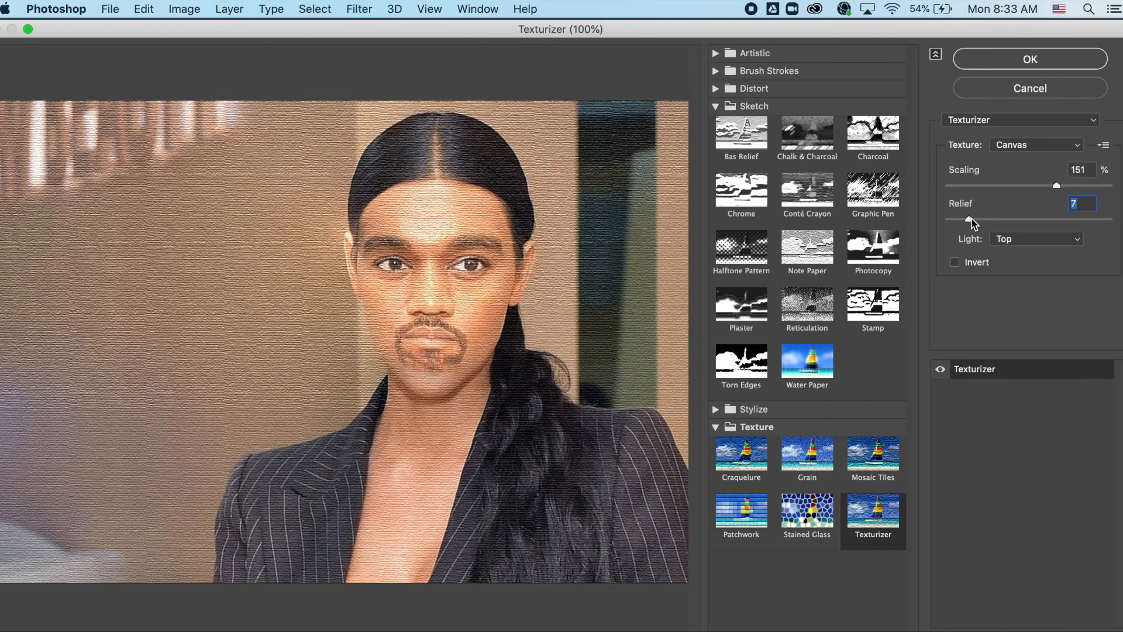
left_click(1013, 239)
left_click(1020, 251)
left_click(1027, 61)
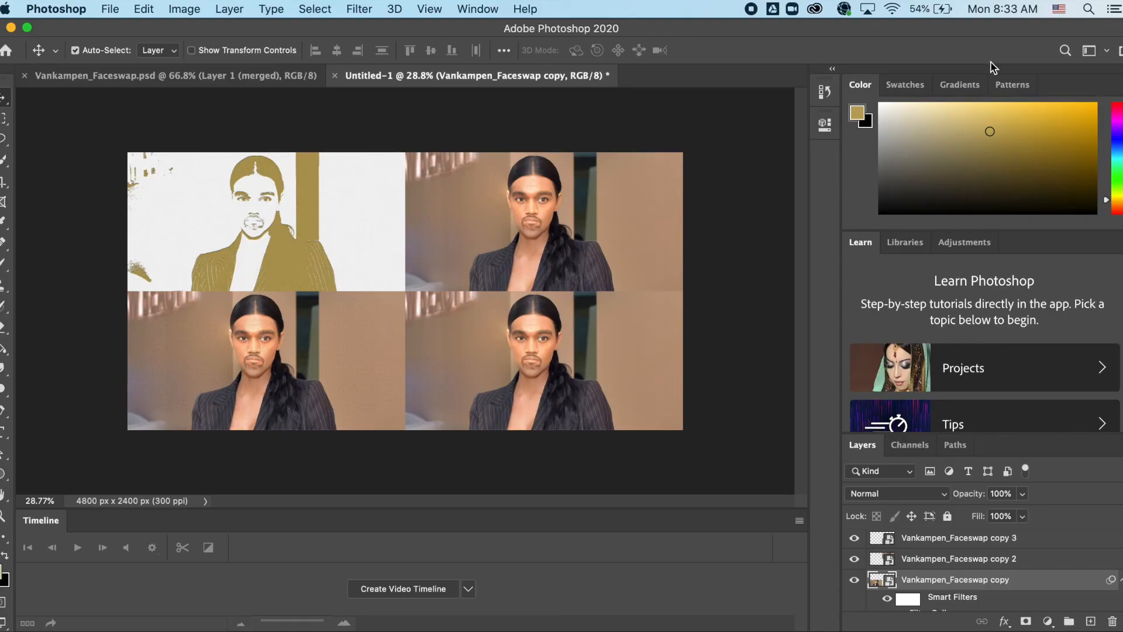
Apply the Despeckle noise filter to the upper-right portrait layer
left_click(531, 233)
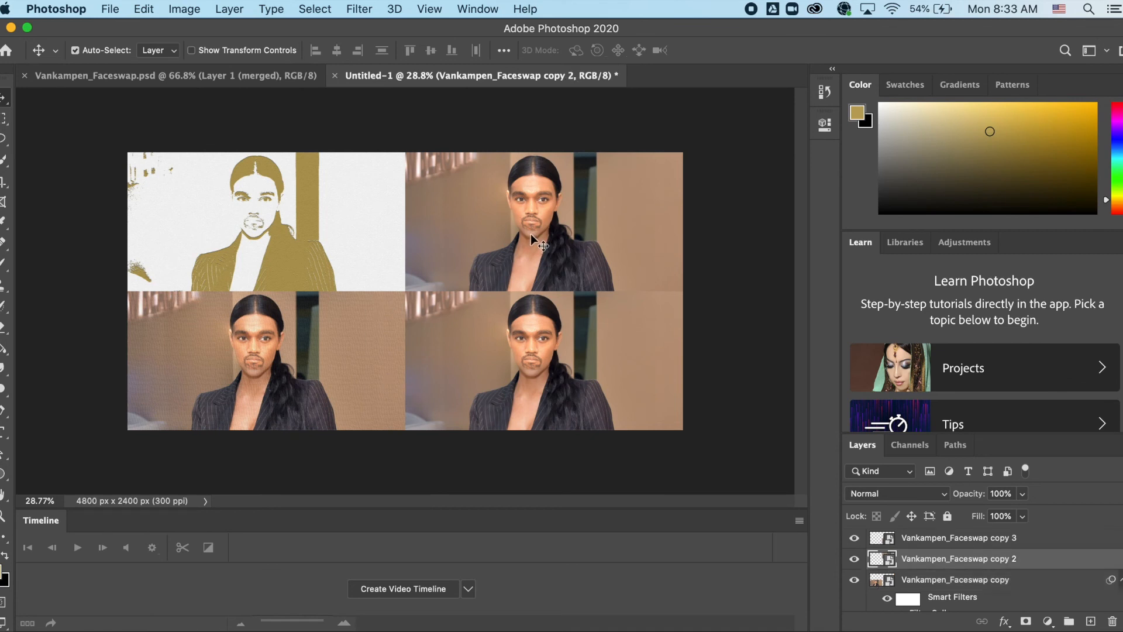
left_click(349, 9)
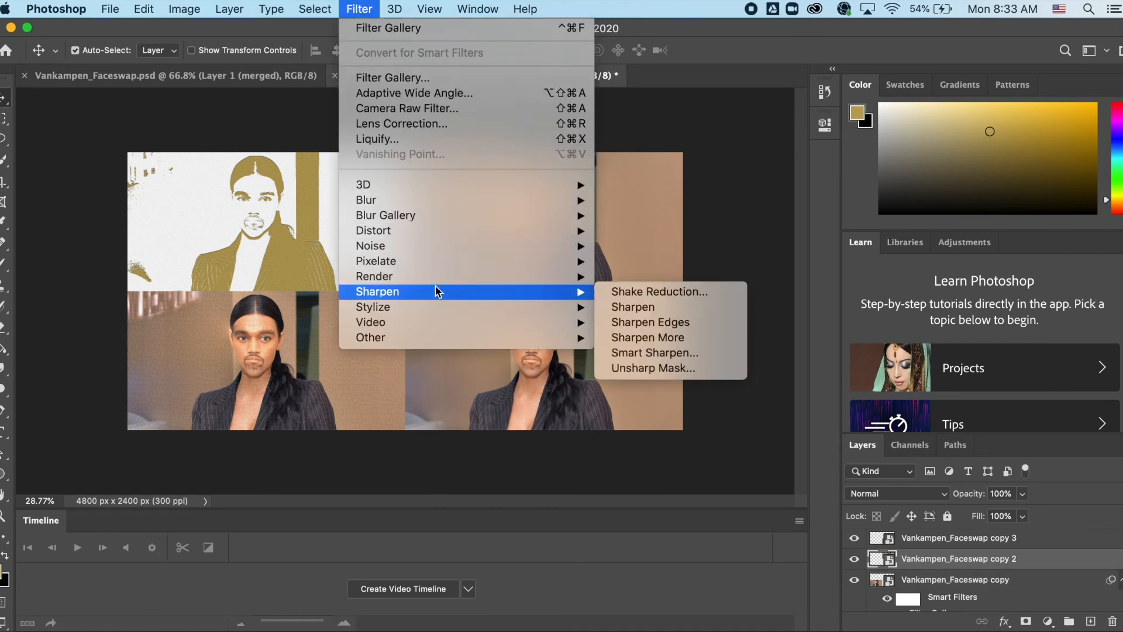
mouse_move(440, 286)
mouse_move(520, 246)
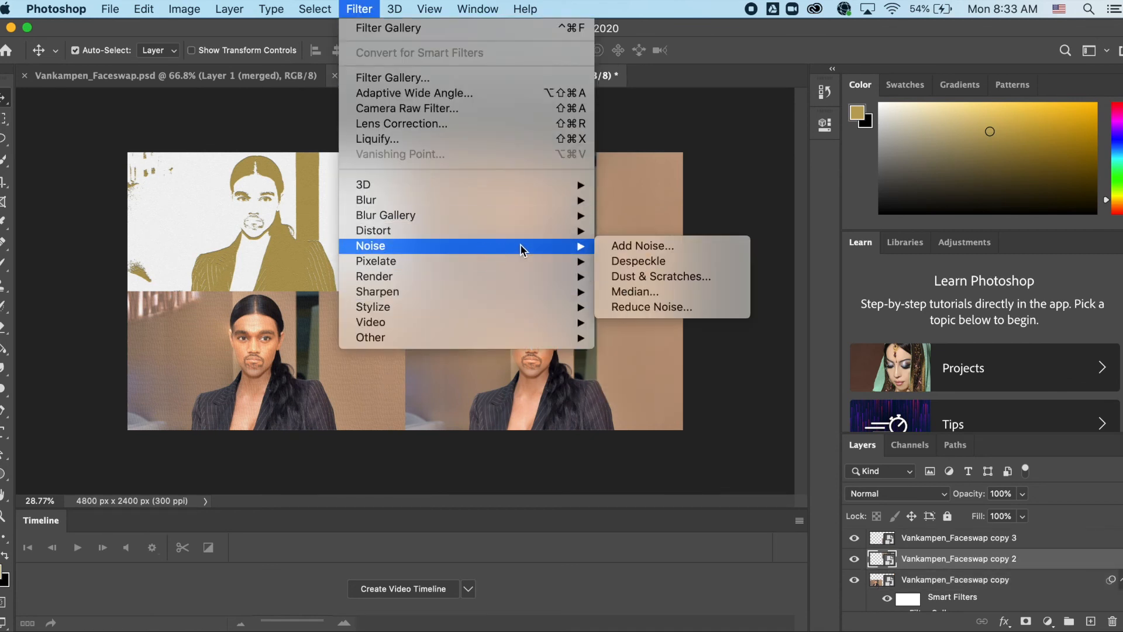
left_click(634, 258)
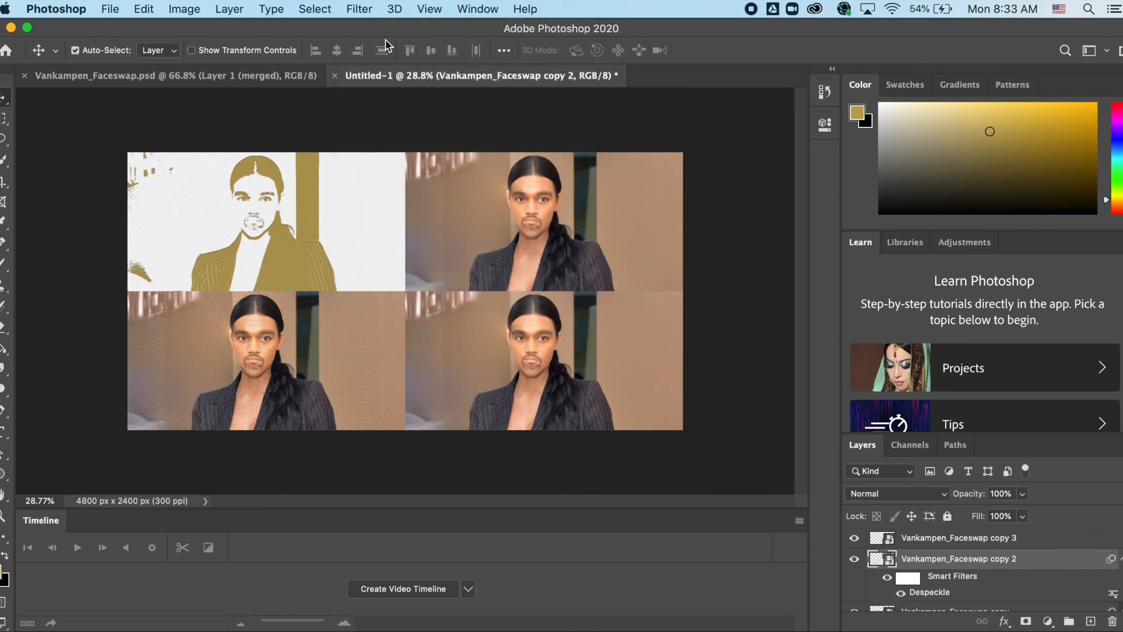
Apply a 15 px Iris Blur to the upper-right portrait, with a narrow tilted ellipse centred on the face
left_click(359, 9)
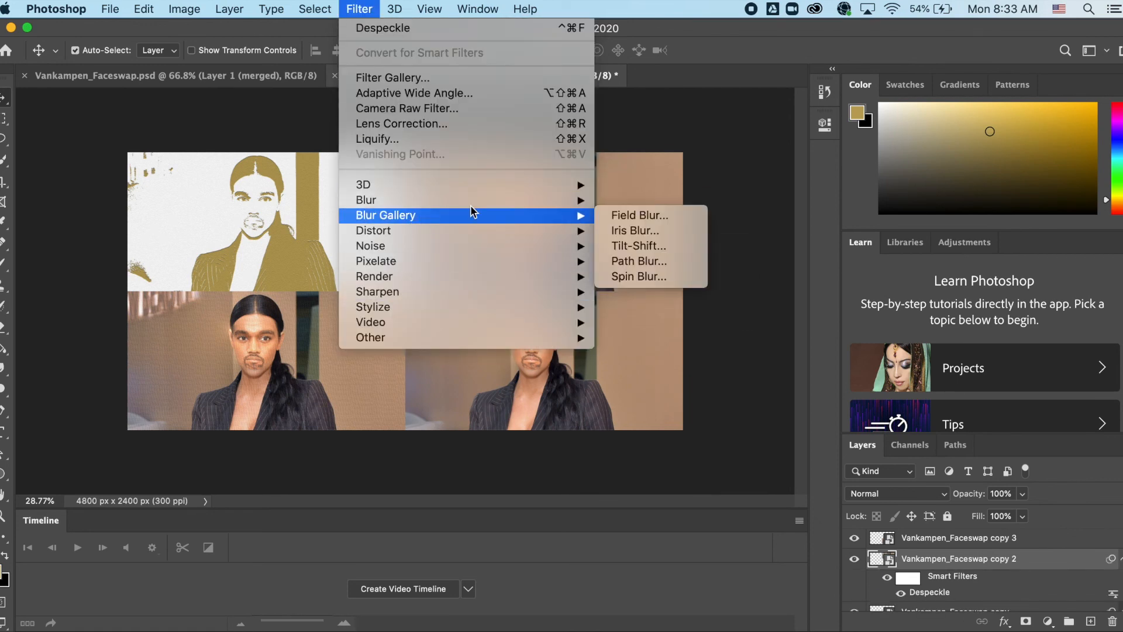
mouse_move(577, 220)
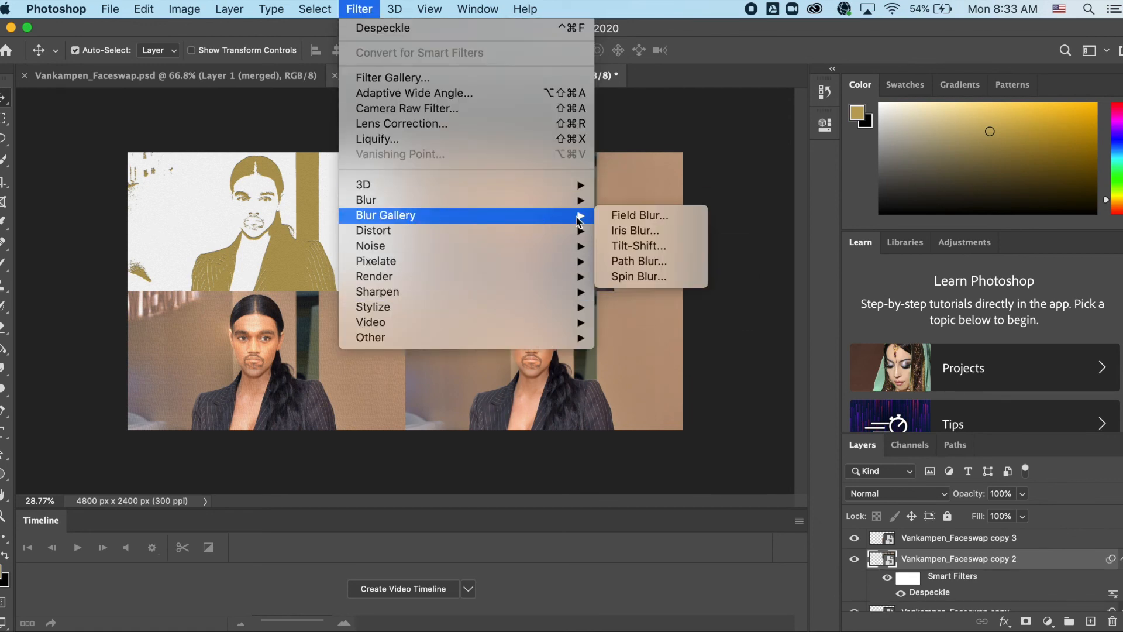
left_click(630, 231)
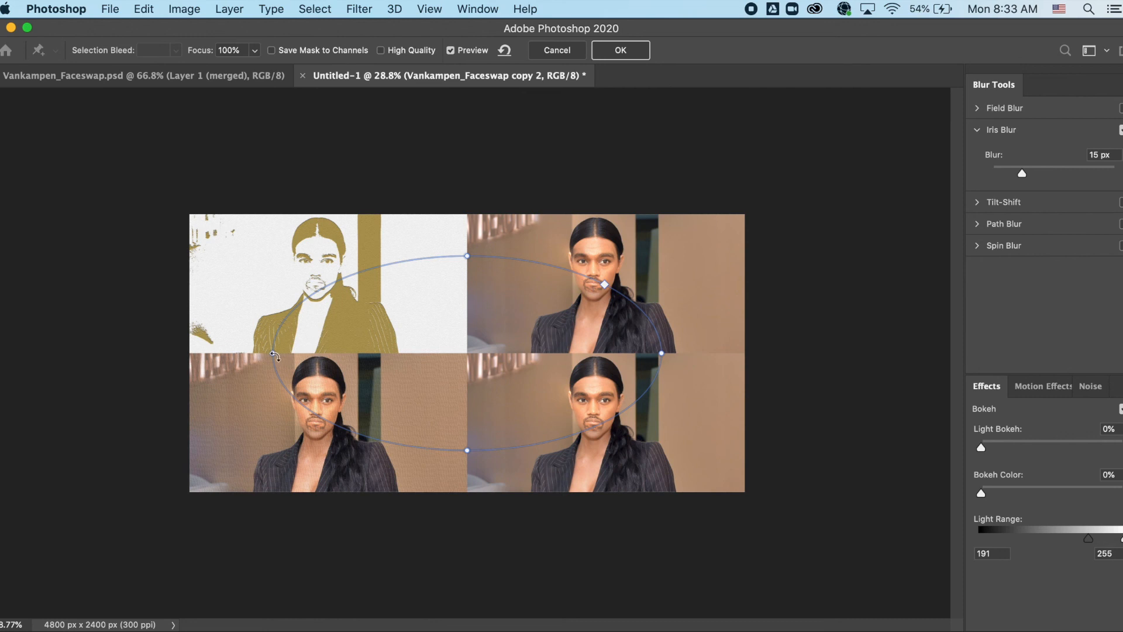
left_click_drag(275, 354, 366, 334)
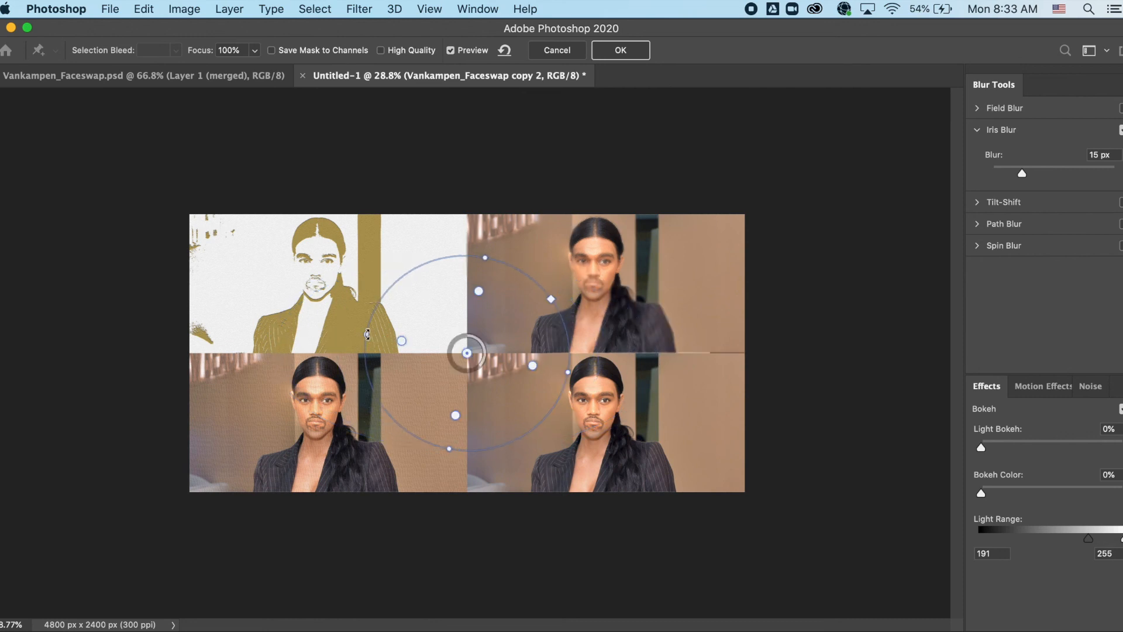
left_click_drag(477, 344, 596, 266)
left_click_drag(618, 171, 609, 236)
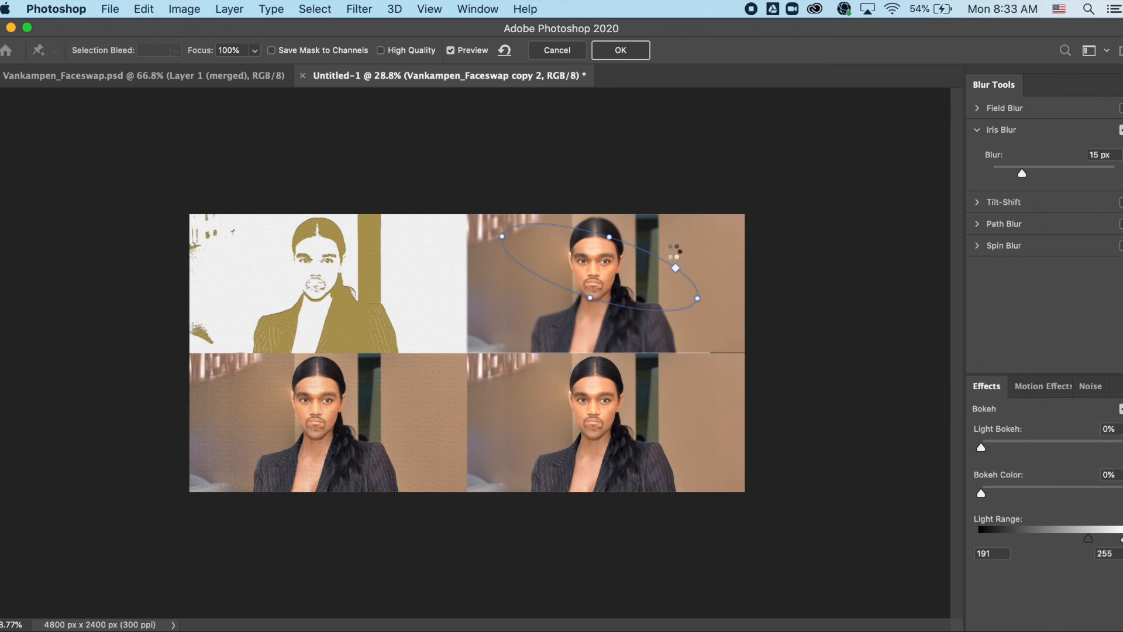
key("Return")
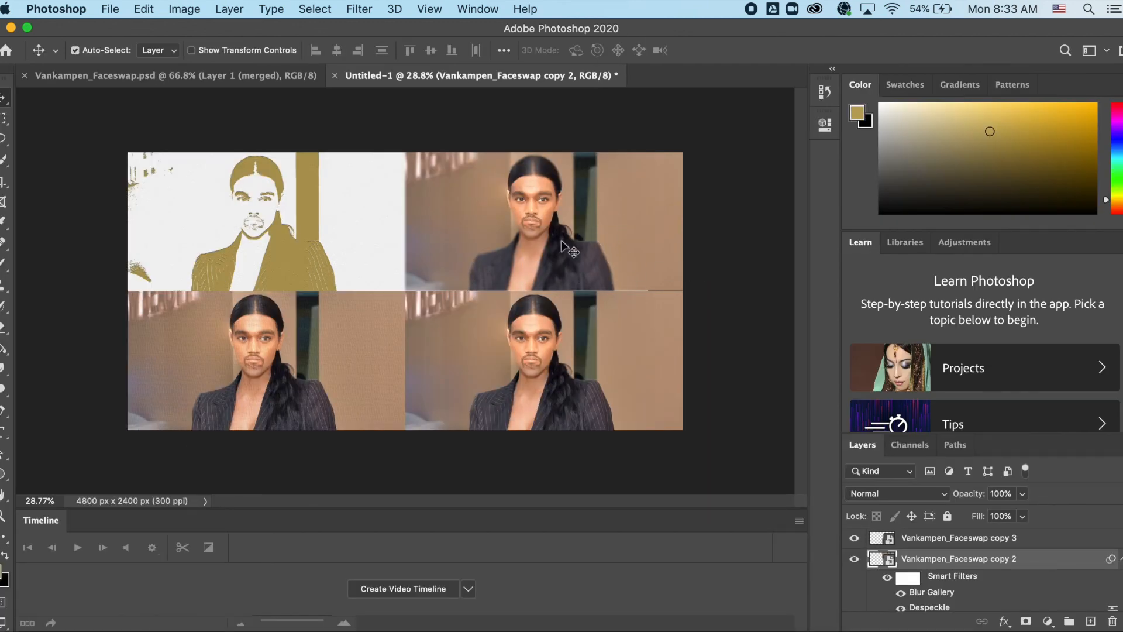
Apply the Glass distort filter with reduced distortion to the lower-right portrait from the Filter Gallery, after trying Diffuse Glow
left_click(606, 361)
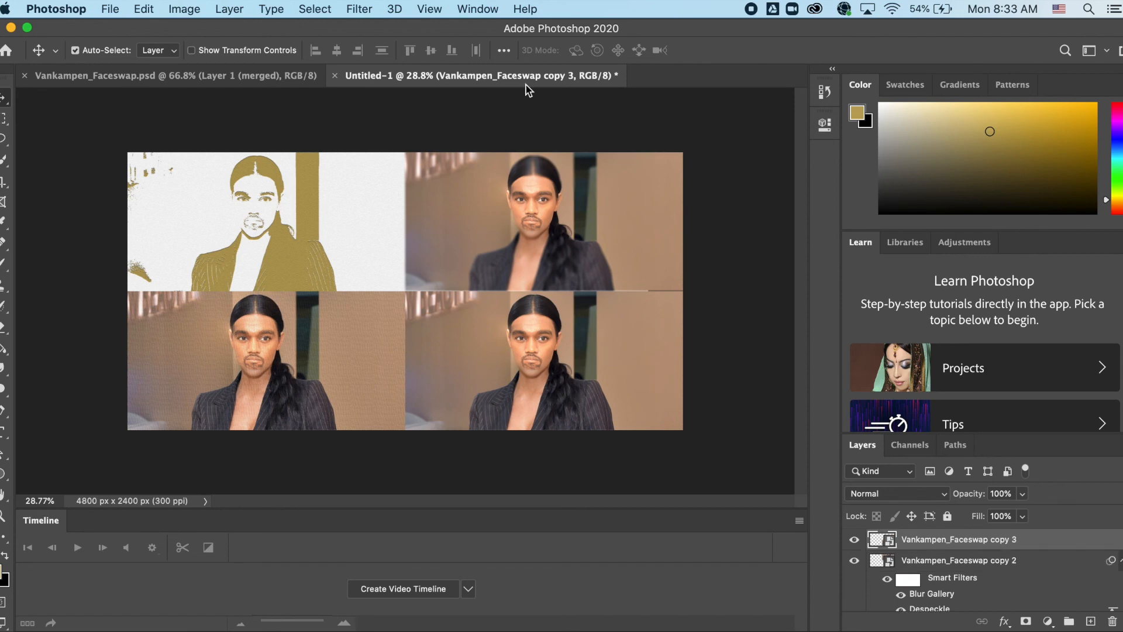
left_click(360, 10)
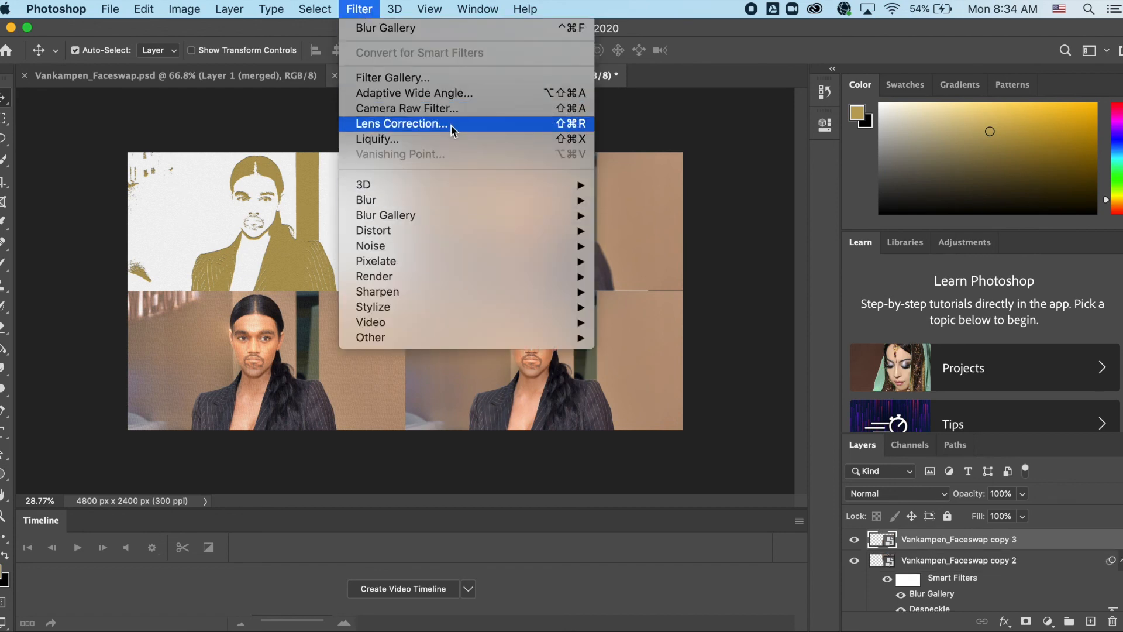
left_click(433, 77)
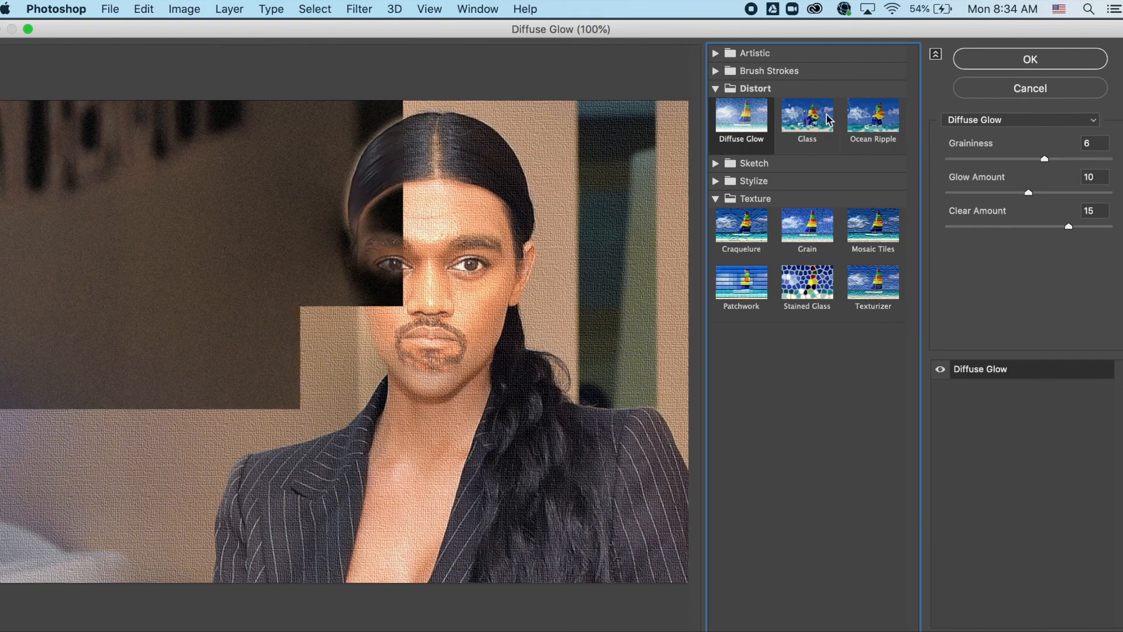
left_click_drag(1028, 192, 1107, 226)
left_click_drag(964, 193, 955, 195)
left_click(819, 116)
left_click_drag(989, 159, 978, 159)
left_click(1029, 211)
left_click(985, 181)
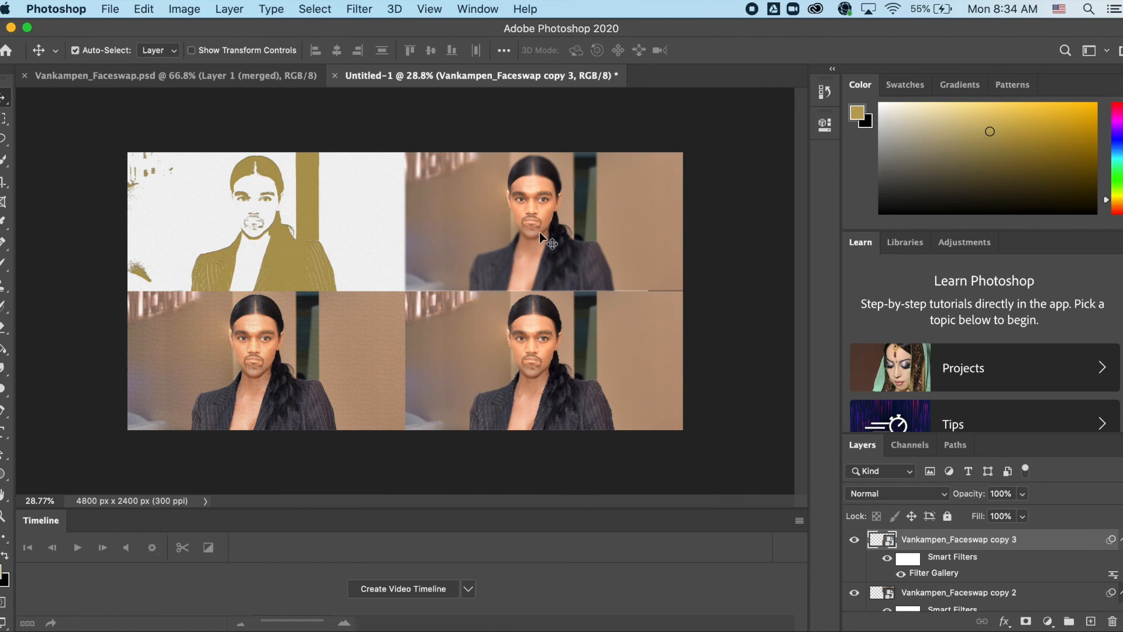
Save the grid to the Desktop as a quality 12 baseline JPEG named with the surname followed by "_Swap_Filter"
left_click(111, 10)
left_click(146, 187)
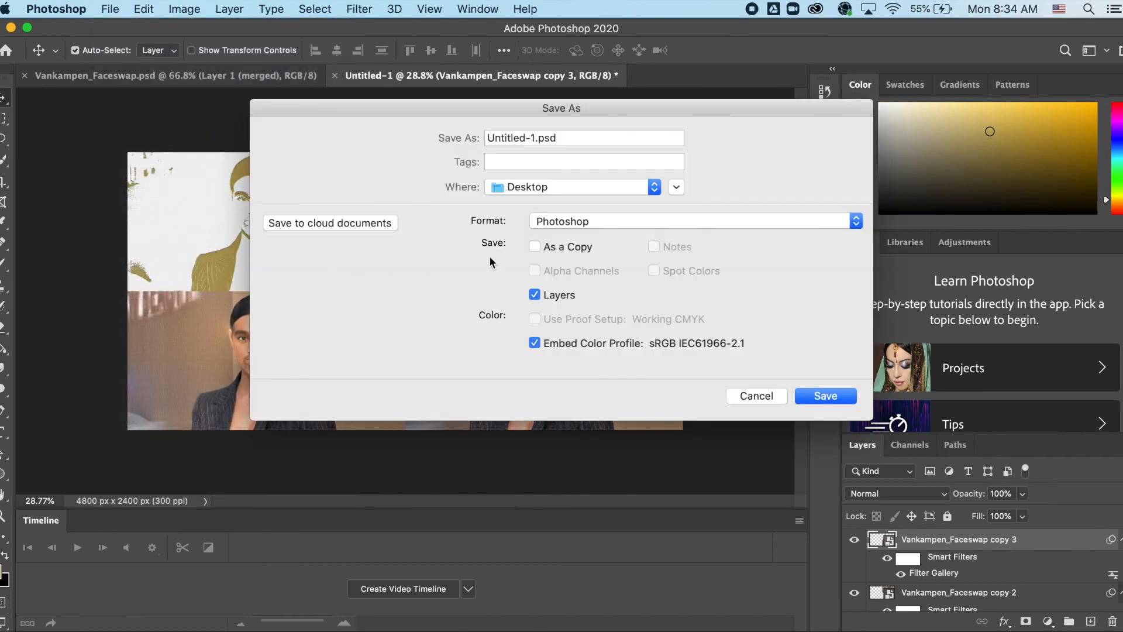
left_click(564, 224)
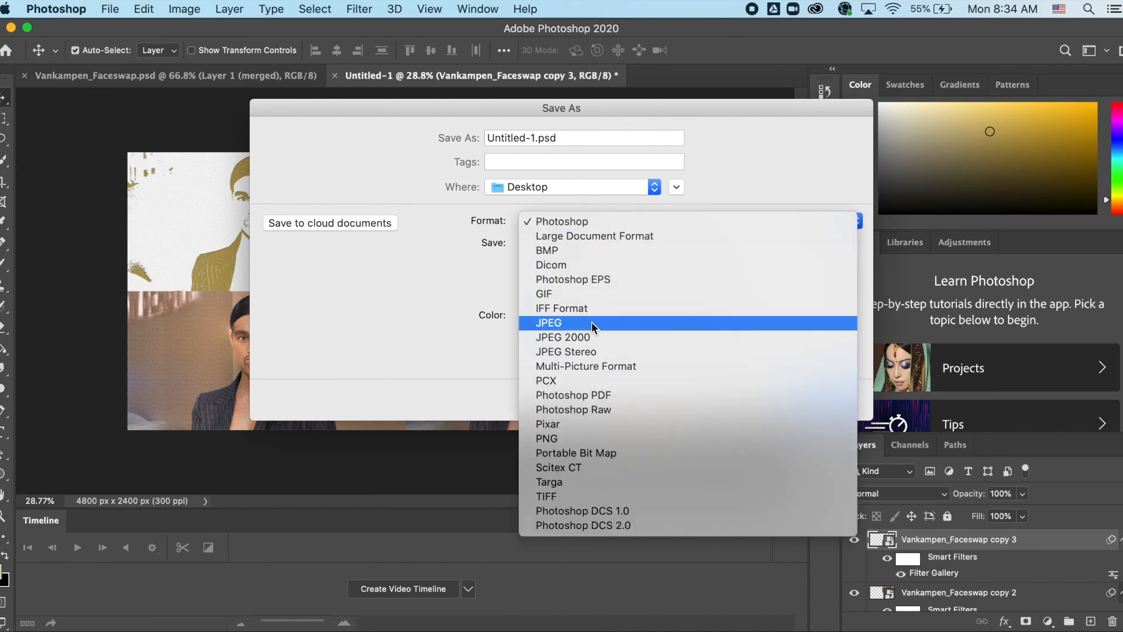
left_click(592, 322)
left_click(557, 139)
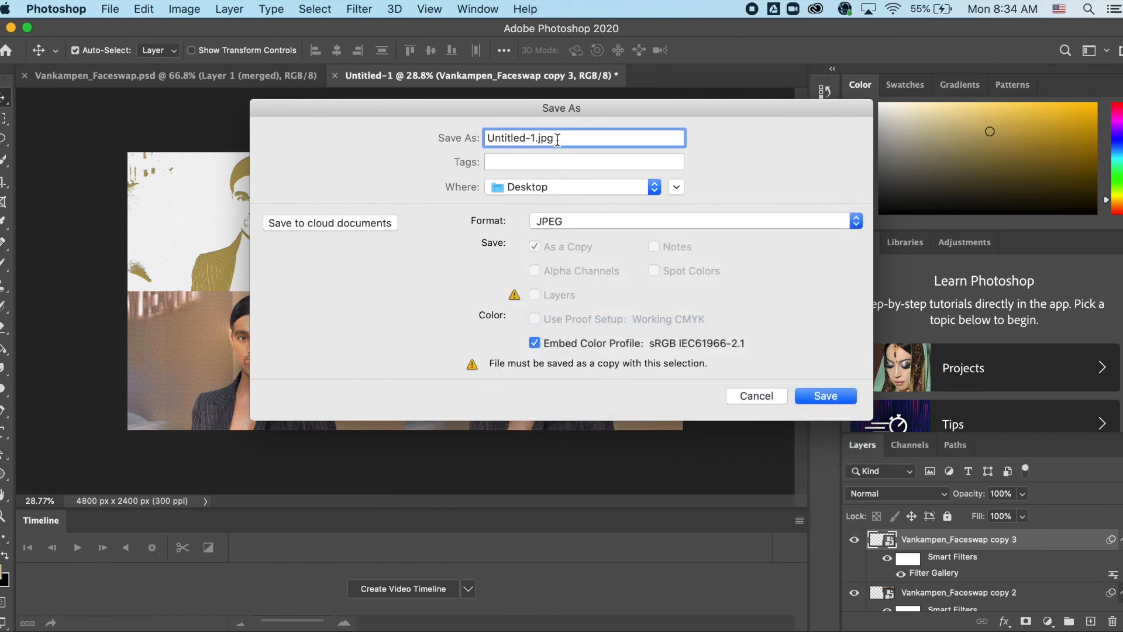
left_click_drag(557, 138, 486, 139)
type("VanKampen_Swap")
type("_")
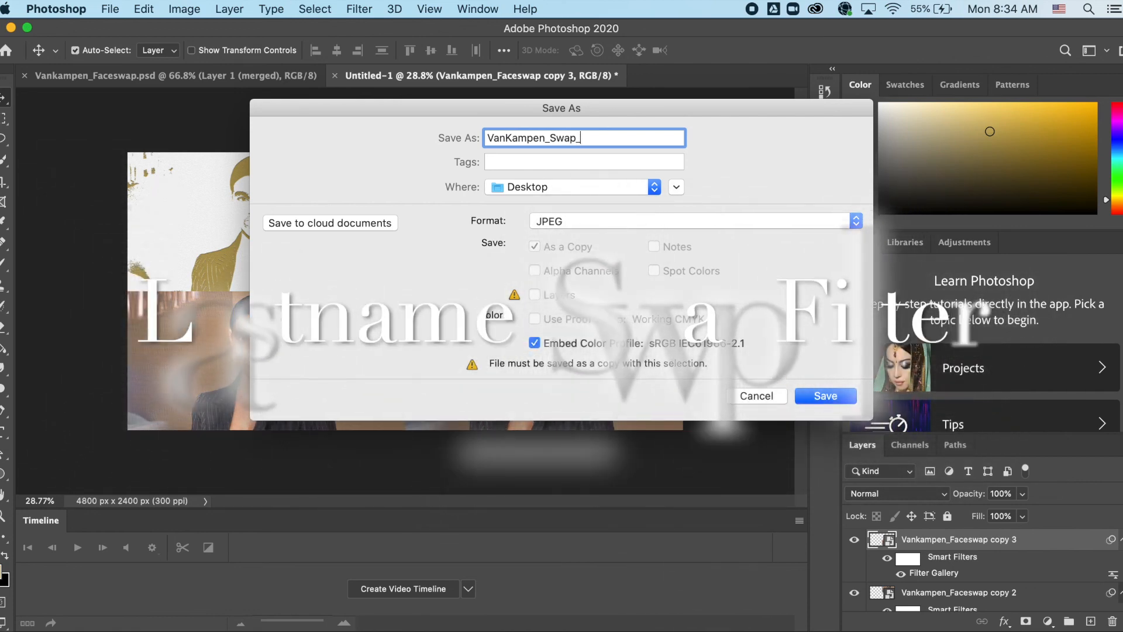
type("Filter")
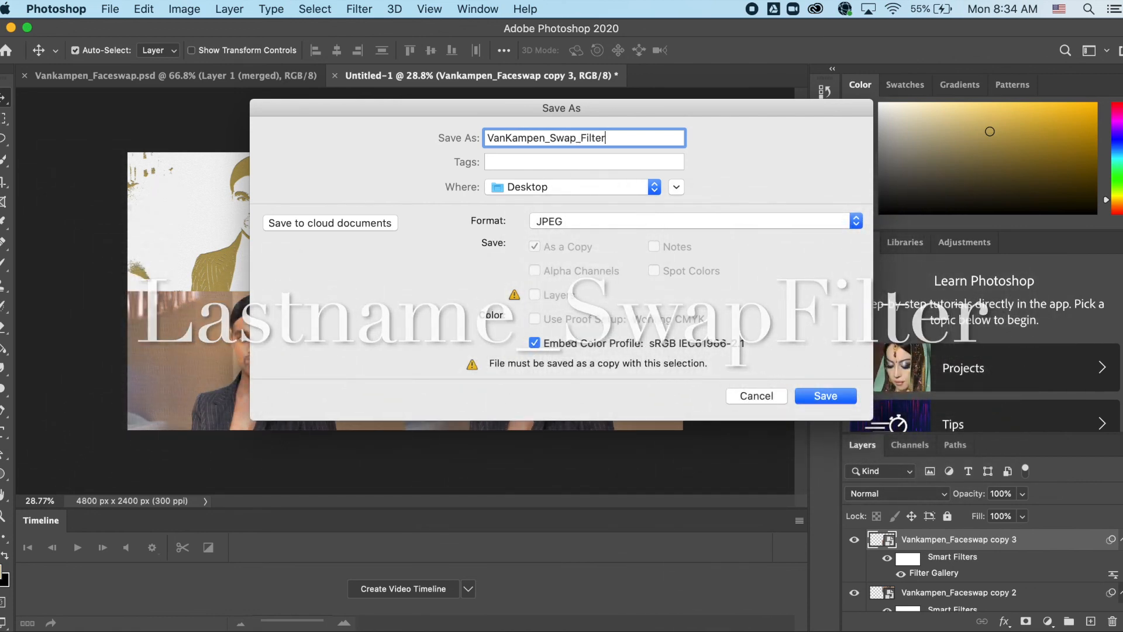
left_click(814, 399)
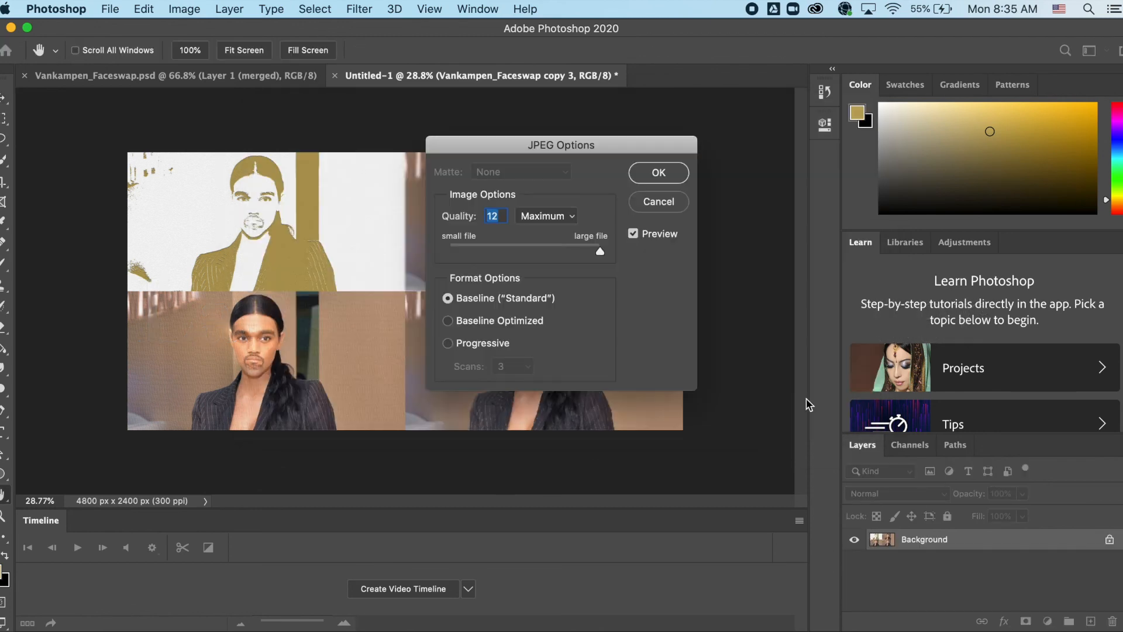
left_click(638, 171)
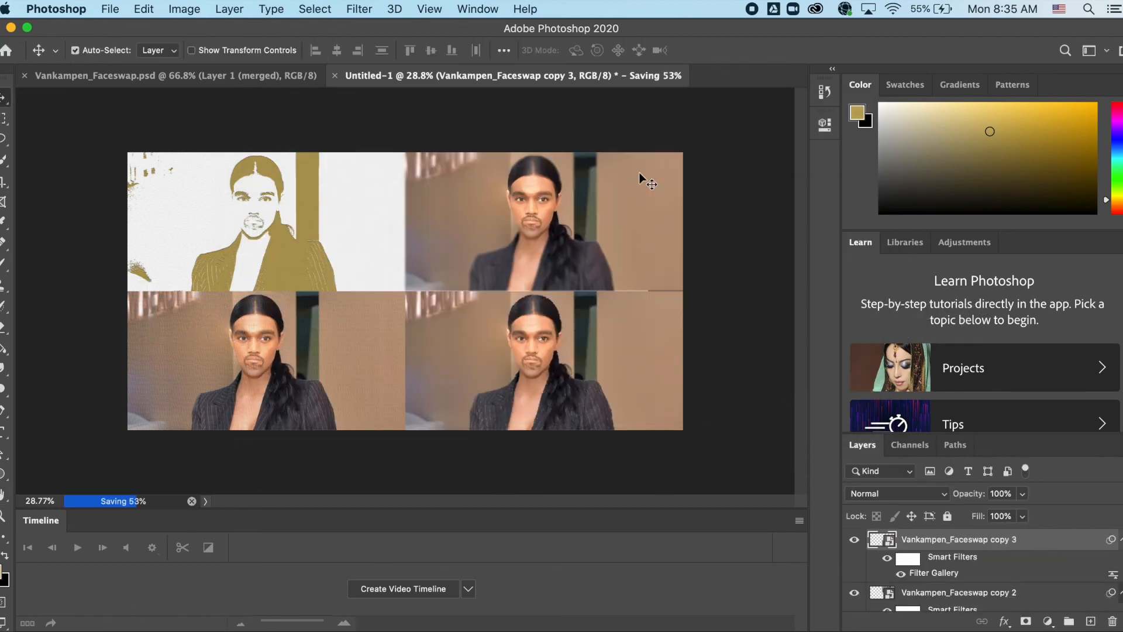